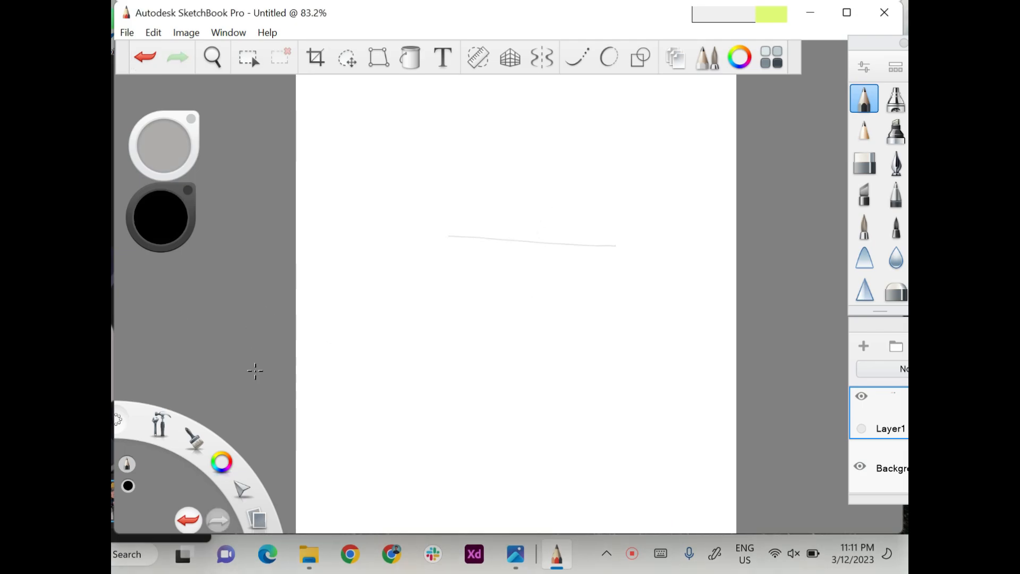
Sketch the slanted vertical centre guide of the face across the existing horizontal line.
left_click_drag(546, 192, 529, 314)
left_click_drag(540, 214, 529, 311)
left_click_drag(533, 260, 520, 353)
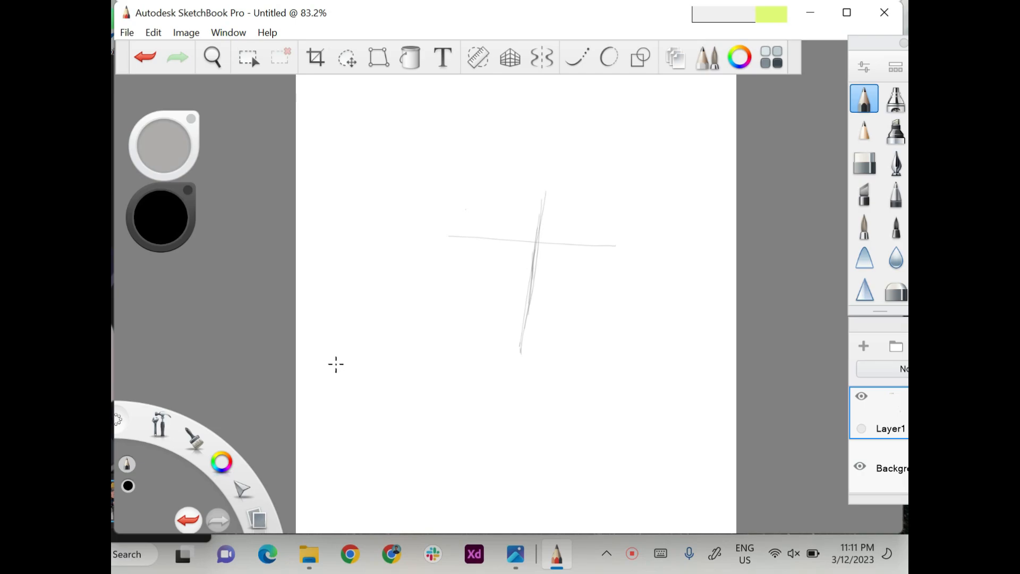
Add parallel horizontal guides for the eye band and divide it into eye boxes with short upright lines.
left_click_drag(459, 209, 625, 219)
left_click_drag(484, 239, 645, 253)
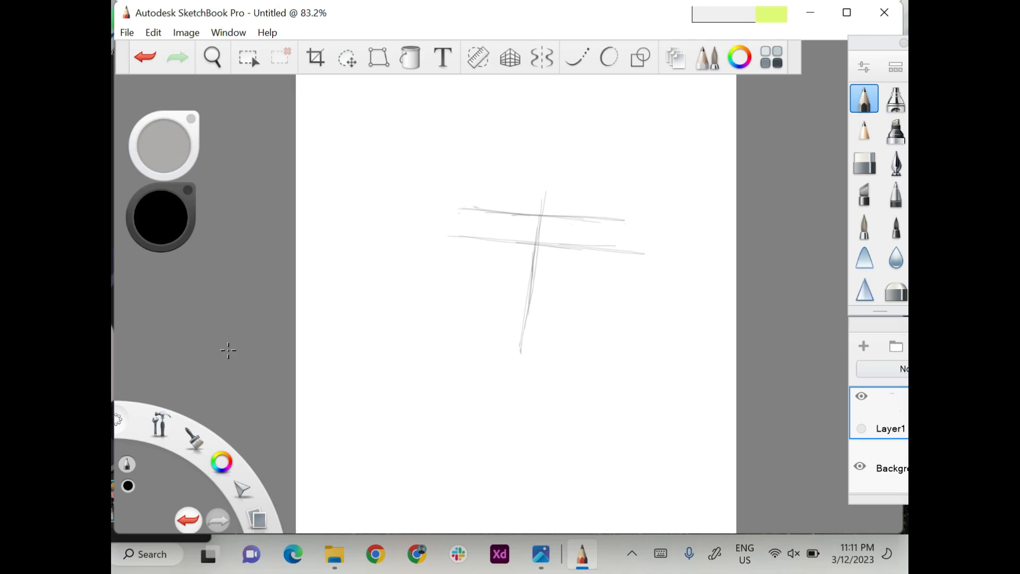
left_click_drag(572, 218, 569, 246)
left_click_drag(627, 219, 619, 248)
left_click_drag(454, 206, 450, 244)
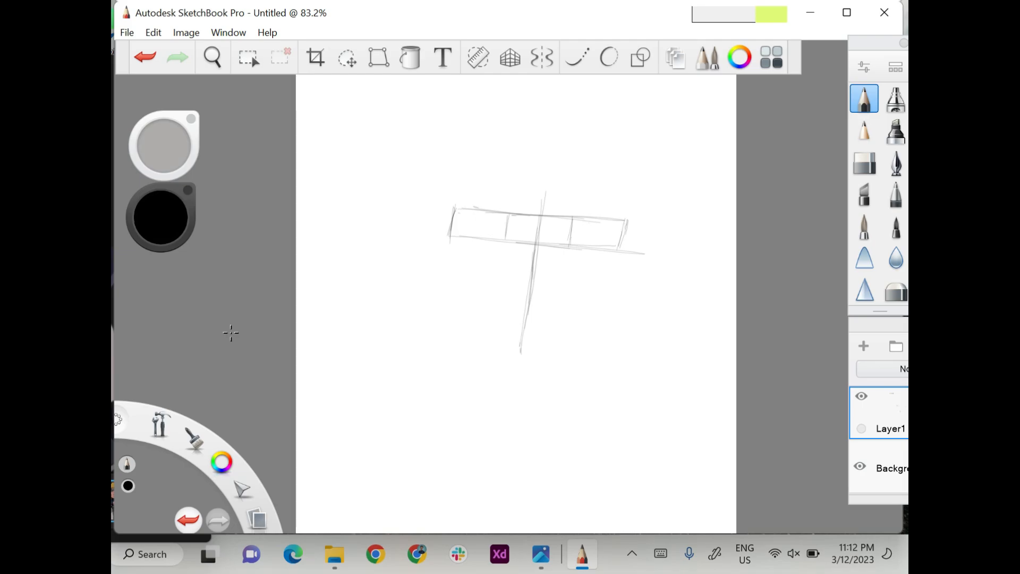
Outline the right eye inside its guide box with a curved upper lid and a slanted outer corner.
left_click_drag(568, 241, 610, 224)
left_click_drag(588, 225, 627, 225)
left_click_drag(580, 231, 629, 223)
mouse_move(572, 246)
left_mouse_down()
mouse_move(613, 247)
mouse_move(634, 224)
mouse_move(614, 249)
left_mouse_up()
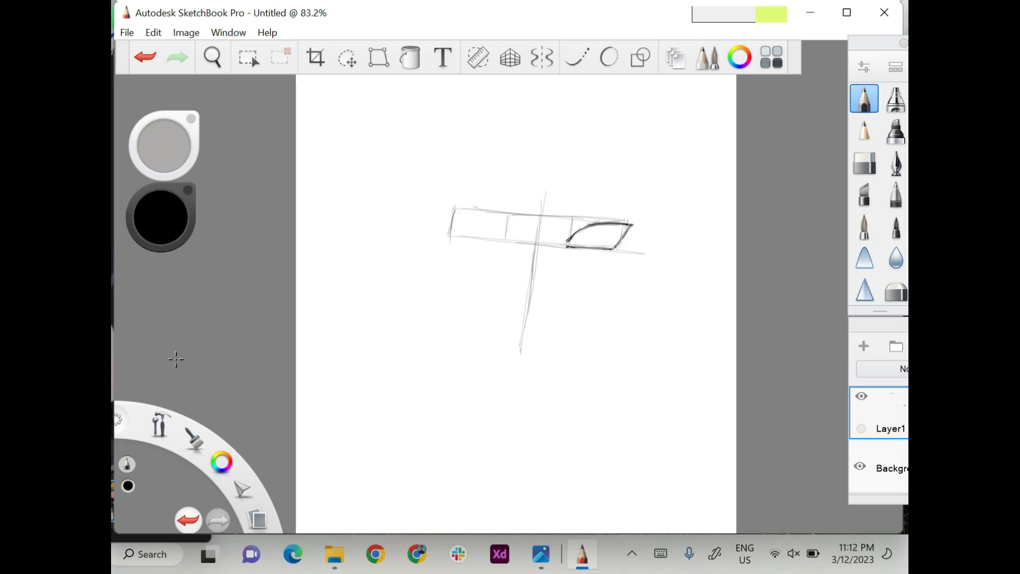
Outline the left eye inside its guide box to mirror the right eye.
scroll(328, 377, "down", 1)
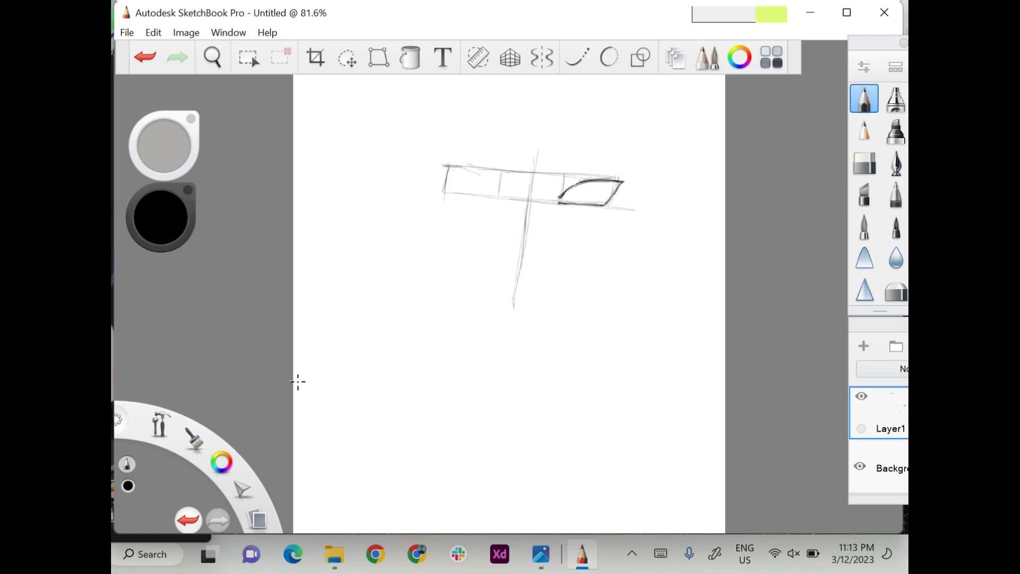
left_click_drag(499, 192, 444, 166)
mouse_move(491, 196)
left_mouse_down()
mouse_move(450, 192)
mouse_move(494, 196)
left_mouse_up()
mouse_move(444, 165)
left_mouse_down()
mouse_move(455, 192)
mouse_move(446, 171)
left_mouse_up()
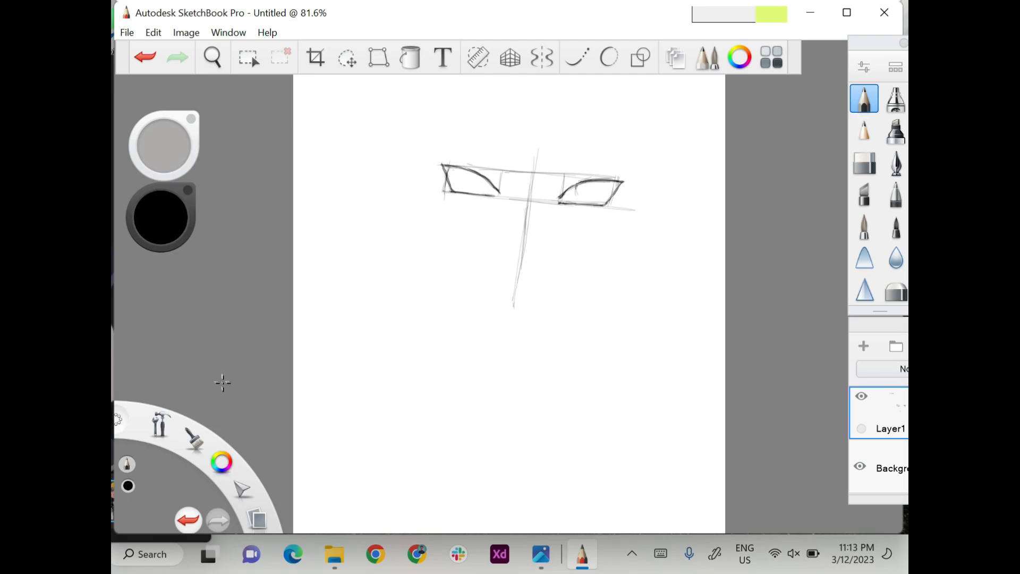
Draw round irises in both eyes and the slanted eyebrow above the right eye.
mouse_move(580, 184)
left_mouse_down()
mouse_move(581, 200)
mouse_move(607, 195)
mouse_move(577, 203)
mouse_move(604, 199)
left_mouse_up()
mouse_move(489, 182)
left_mouse_down()
mouse_move(482, 194)
mouse_move(460, 181)
mouse_move(464, 192)
mouse_move(485, 194)
left_mouse_up()
left_click_drag(548, 172, 611, 167)
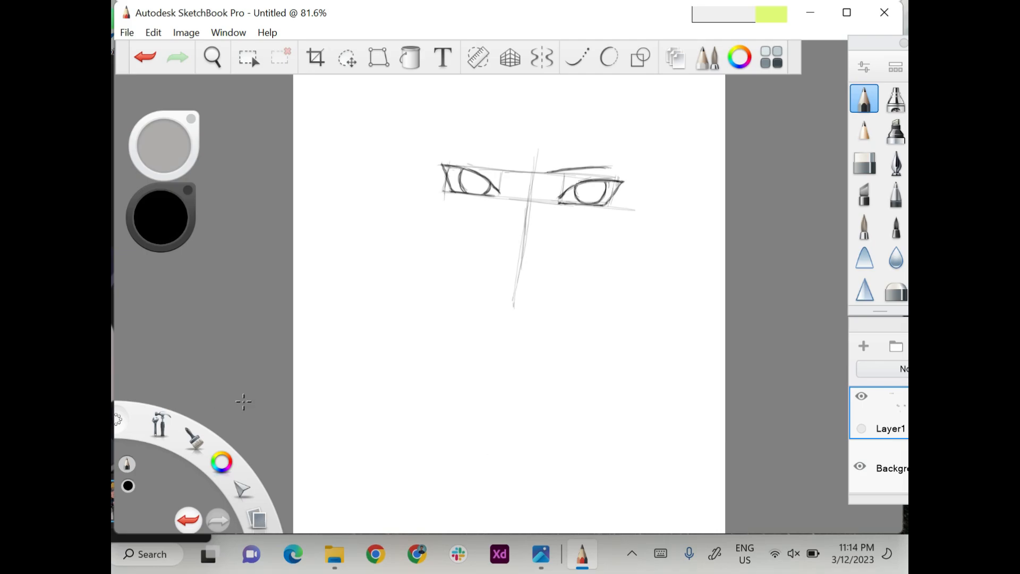
left_click_drag(547, 173, 601, 163)
Draw the nose bridge running down from the right eyebrow and mark the two nostrils.
mouse_move(557, 169)
left_mouse_down()
mouse_move(601, 163)
mouse_move(537, 186)
mouse_move(534, 214)
left_mouse_up()
left_click_drag(547, 173, 531, 231)
left_click_drag(513, 249, 536, 253)
Draw the slanted eyebrow above the left eye.
left_click_drag(480, 163, 499, 169)
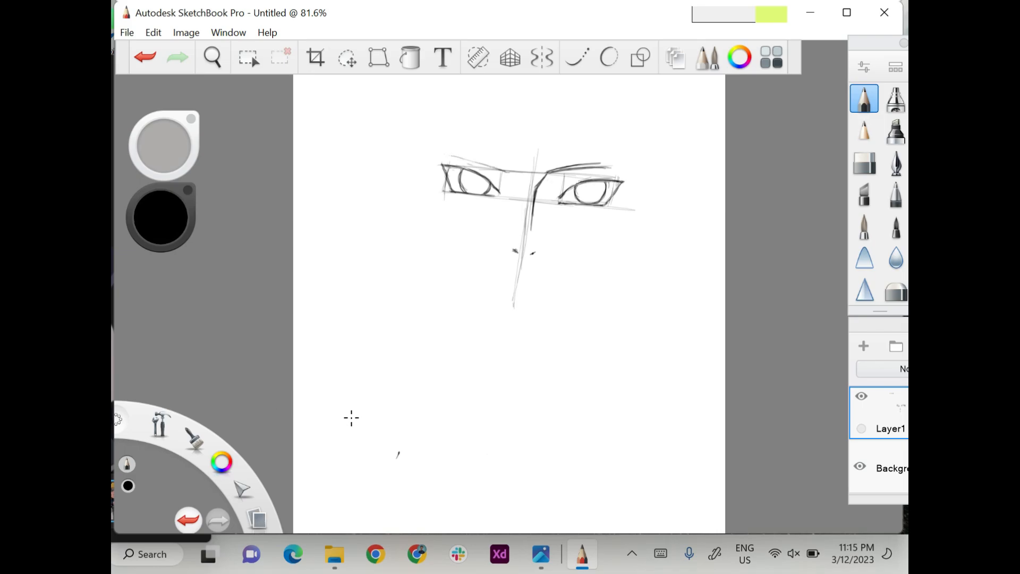
left_click_drag(443, 151, 501, 169)
left_click_drag(396, 458, 406, 447)
Sketch the long line for the right side of the face, from above the eye to the jaw level.
left_click_drag(624, 158, 634, 279)
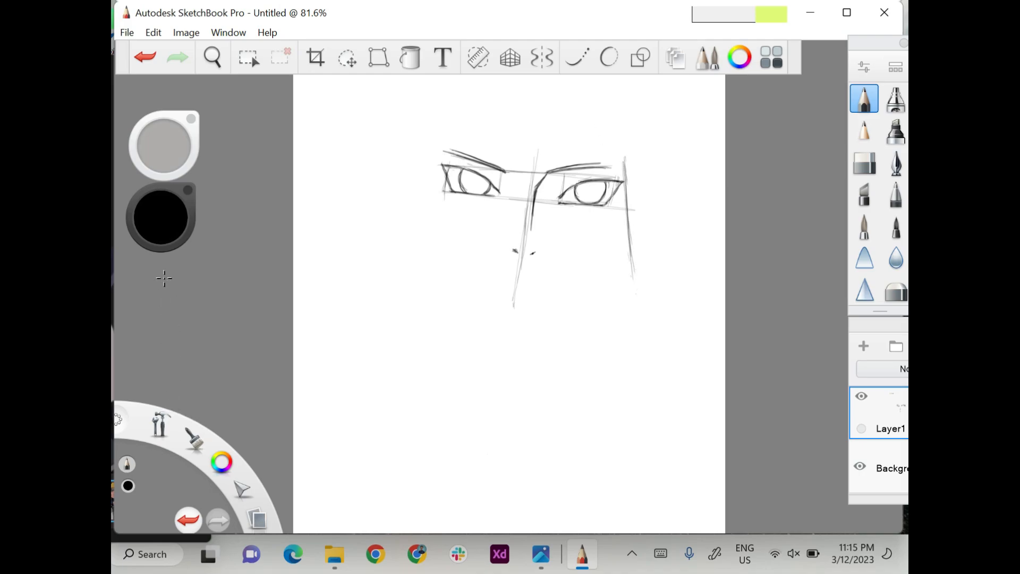
left_click_drag(629, 240, 638, 313)
left_click_drag(620, 141, 626, 196)
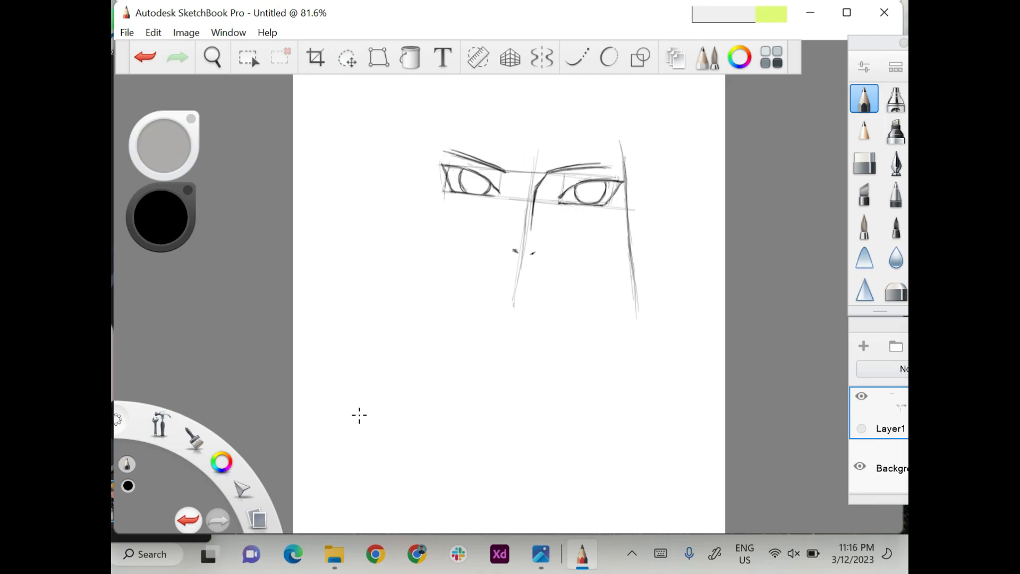
Sketch the left side of the face from the eye down the cheek, tapering inward.
left_click_drag(442, 154, 465, 253)
left_click_drag(442, 179, 469, 266)
mouse_move(440, 146)
left_mouse_down()
mouse_move(474, 275)
mouse_move(447, 203)
mouse_move(454, 250)
left_mouse_up()
left_click_drag(447, 210, 466, 284)
left_click_drag(447, 243, 463, 268)
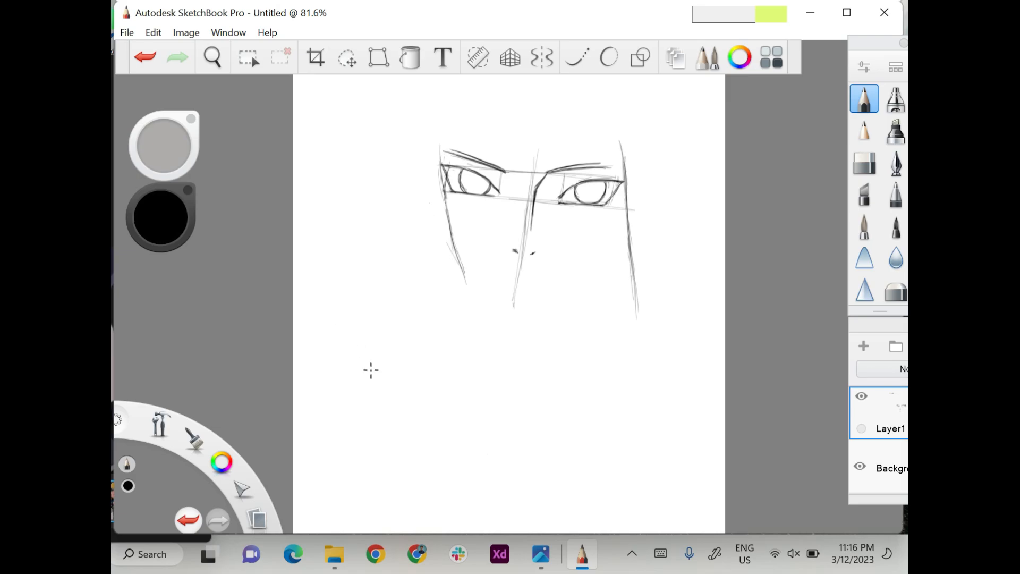
Sketch a longer curved strand outside the left cheek, reaching below the jaw.
mouse_move(436, 222)
left_mouse_down()
mouse_move(462, 268)
mouse_move(440, 257)
mouse_move(451, 310)
left_mouse_up()
left_click_drag(443, 270, 463, 342)
mouse_move(442, 248)
left_mouse_down()
mouse_move(451, 303)
mouse_move(444, 274)
left_mouse_up()
left_click_drag(458, 330, 470, 357)
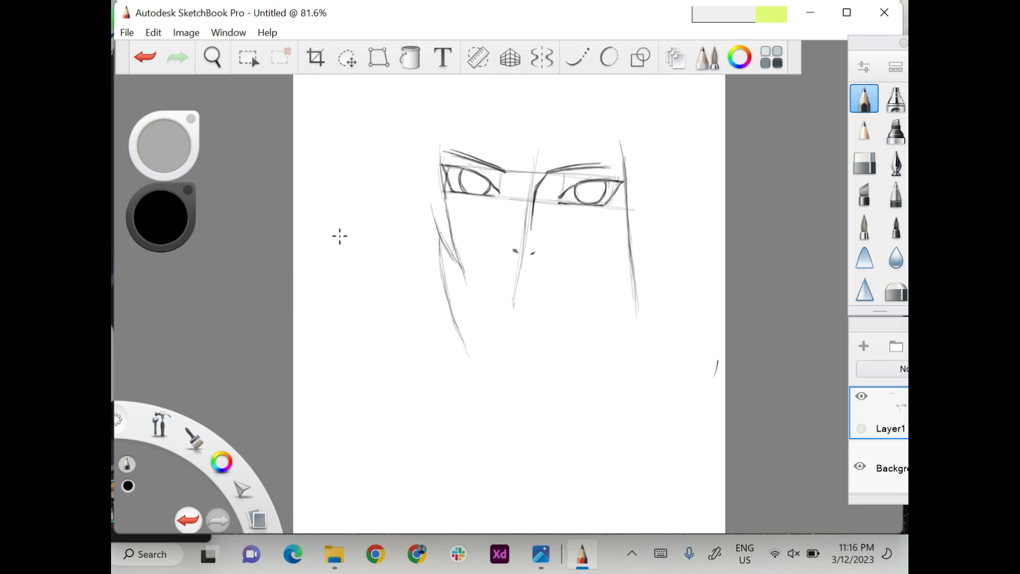
left_click_drag(445, 284, 469, 353)
Draw the left part of the jaw curving from the cheek toward the chin.
scroll(337, 240, "down", 3)
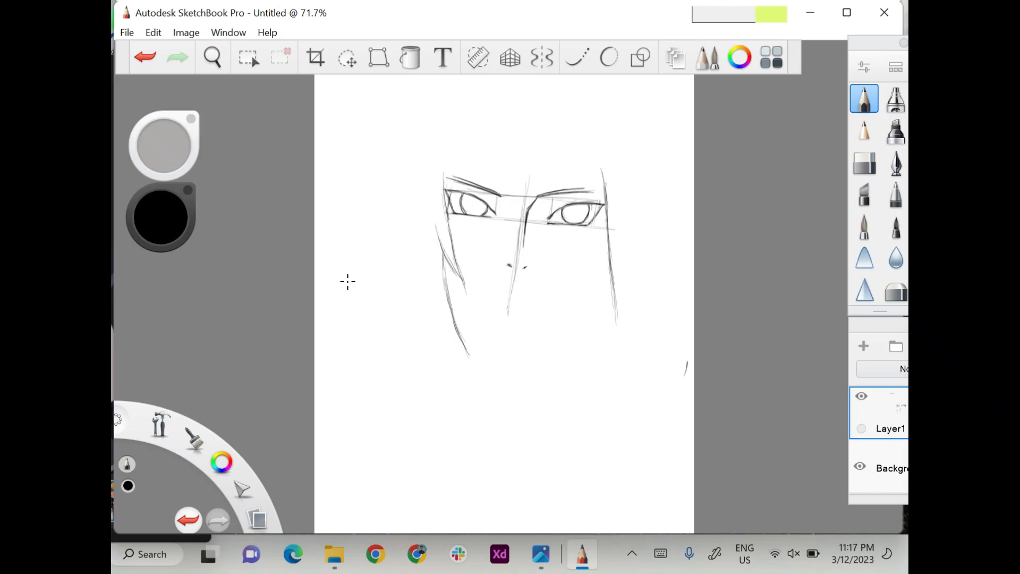
left_click_drag(451, 298, 468, 319)
left_click_drag(448, 293, 473, 325)
left_click_drag(454, 303, 477, 329)
Redraw the right side of the face as a straighter vertical line and start the right jaw from it.
mouse_move(617, 322)
left_mouse_down()
mouse_move(609, 219)
mouse_move(609, 268)
left_mouse_up()
left_click_drag(608, 218, 609, 295)
left_click_drag(608, 233, 609, 301)
left_click_drag(612, 262, 612, 317)
left_click_drag(609, 272, 612, 355)
mouse_move(609, 266)
left_mouse_down()
mouse_move(590, 306)
mouse_move(596, 295)
mouse_move(560, 324)
left_mouse_up()
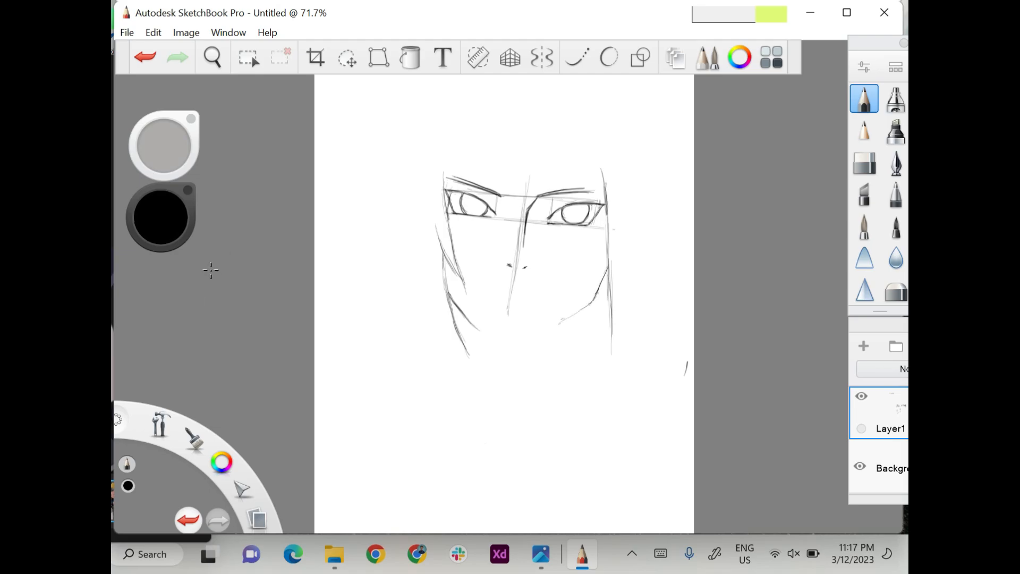
Join both sides of the jaw with a rounded chin and draw the short mouth line.
left_click_drag(598, 294, 532, 338)
left_click_drag(607, 268, 599, 291)
mouse_move(480, 333)
left_mouse_down()
mouse_move(516, 340)
mouse_move(591, 302)
mouse_move(577, 312)
left_mouse_up()
mouse_move(610, 264)
left_mouse_down()
mouse_move(595, 296)
mouse_move(610, 284)
left_mouse_up()
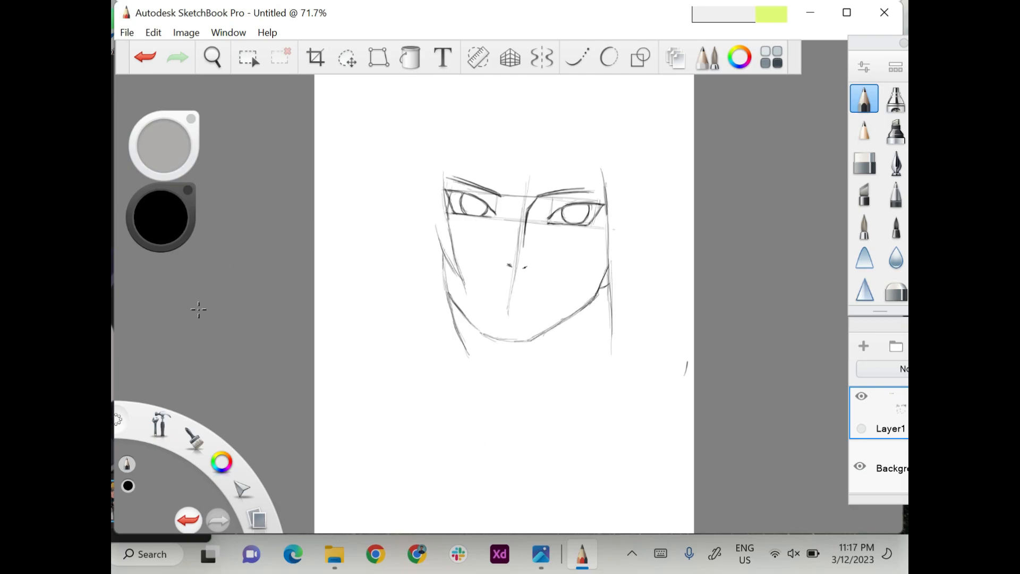
left_click_drag(515, 297, 501, 297)
Draw the curved line across the forehead above the eyebrows and the outline of the forehead area above it.
left_click_drag(448, 202, 450, 169)
mouse_move(448, 214)
left_mouse_down()
mouse_move(445, 172)
mouse_move(603, 192)
left_mouse_up()
left_click_drag(494, 177, 555, 183)
mouse_move(492, 176)
left_mouse_down()
mouse_move(605, 195)
mouse_move(575, 186)
left_mouse_up()
left_click_drag(450, 177, 502, 177)
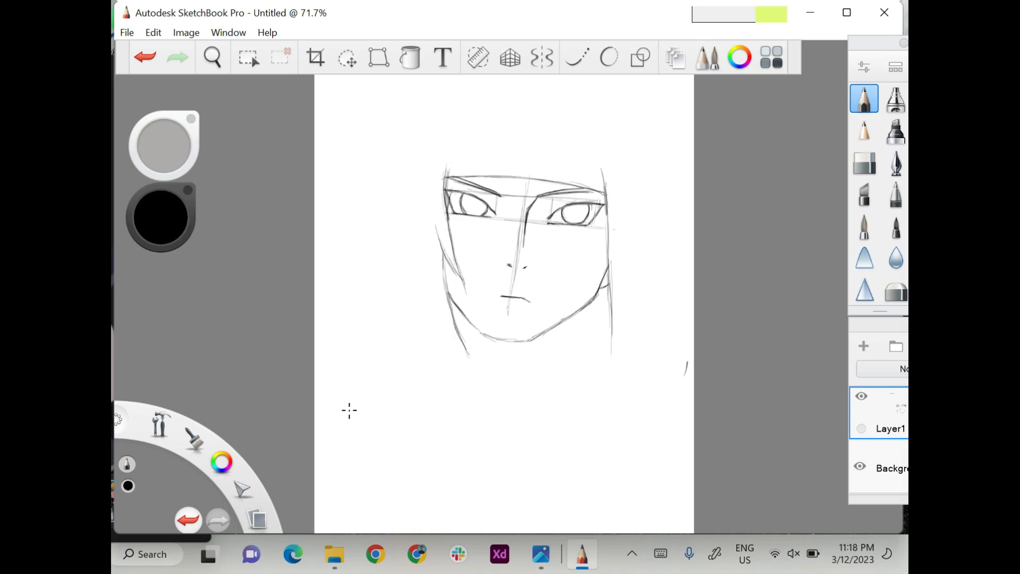
left_click_drag(452, 129, 448, 178)
mouse_move(454, 124)
left_mouse_down()
mouse_move(598, 129)
mouse_move(607, 196)
left_mouse_up()
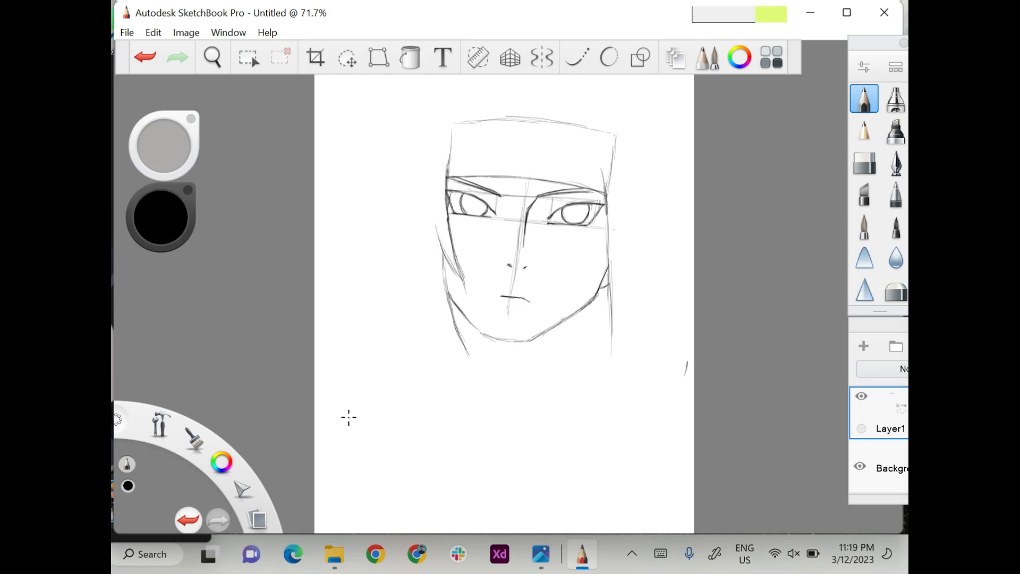
Draw the pointed fringe strands over the left half of the forehead.
left_click_drag(465, 129, 448, 167)
left_click_drag(473, 120, 446, 170)
left_click_drag(453, 116, 445, 173)
left_click_drag(481, 109, 489, 182)
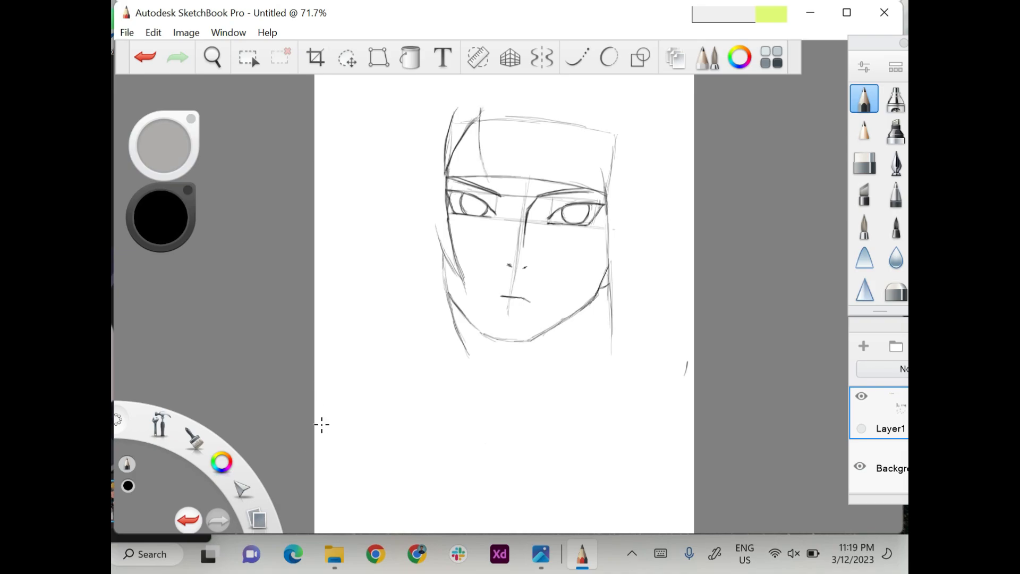
left_click_drag(496, 127, 487, 179)
left_click_drag(498, 108, 515, 173)
left_click_drag(502, 133, 516, 182)
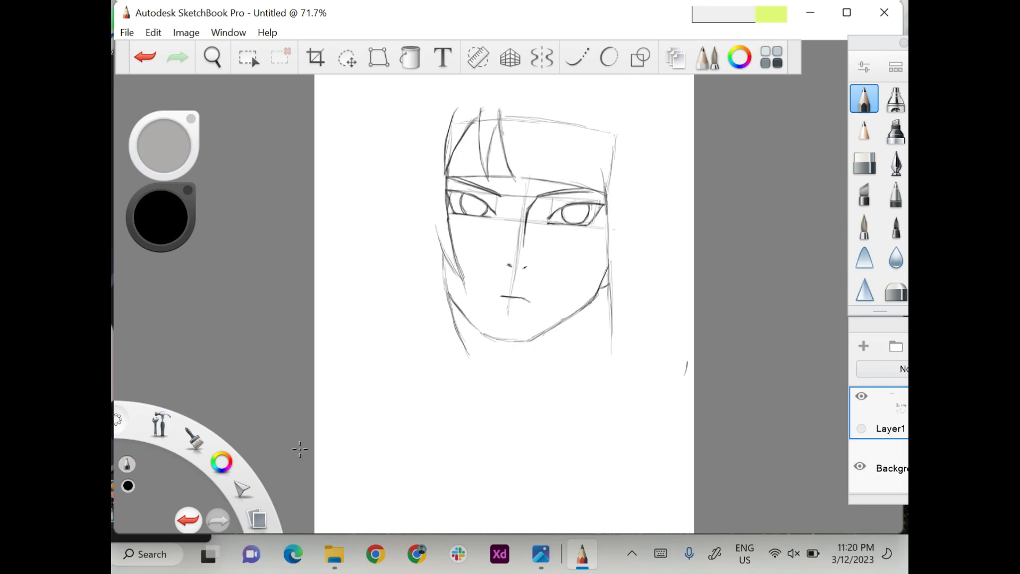
Draw the pointed fringe strands over the right half of the forehead and beside the right temple.
mouse_move(520, 110)
left_mouse_down()
mouse_move(515, 178)
mouse_move(516, 141)
mouse_move(555, 164)
mouse_move(572, 202)
left_mouse_up()
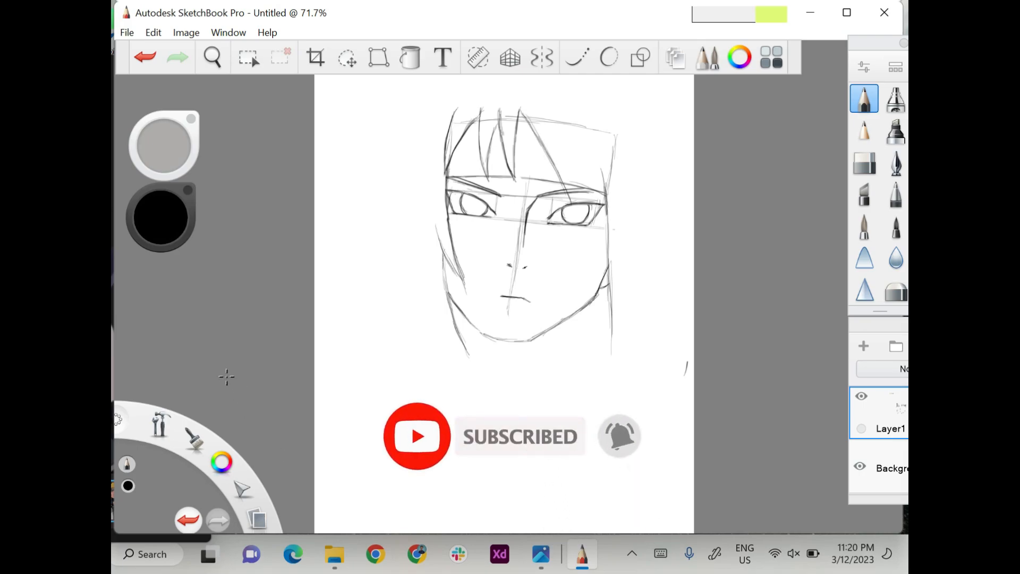
left_click_drag(571, 119, 574, 176)
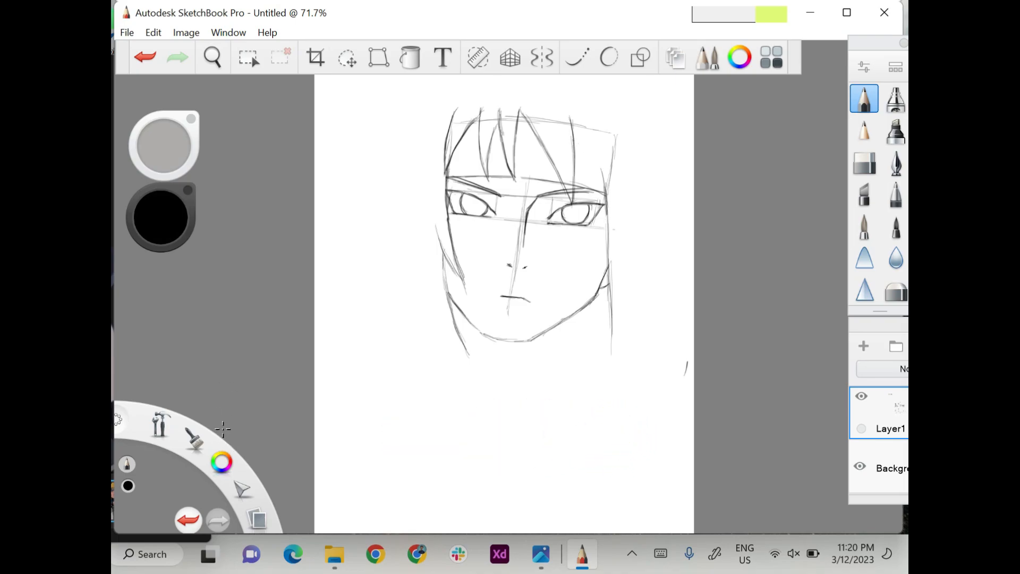
left_click_drag(576, 139, 614, 197)
left_click_drag(613, 135, 614, 197)
mouse_move(614, 141)
left_mouse_down()
mouse_move(614, 197)
mouse_move(628, 192)
mouse_move(630, 205)
left_mouse_up()
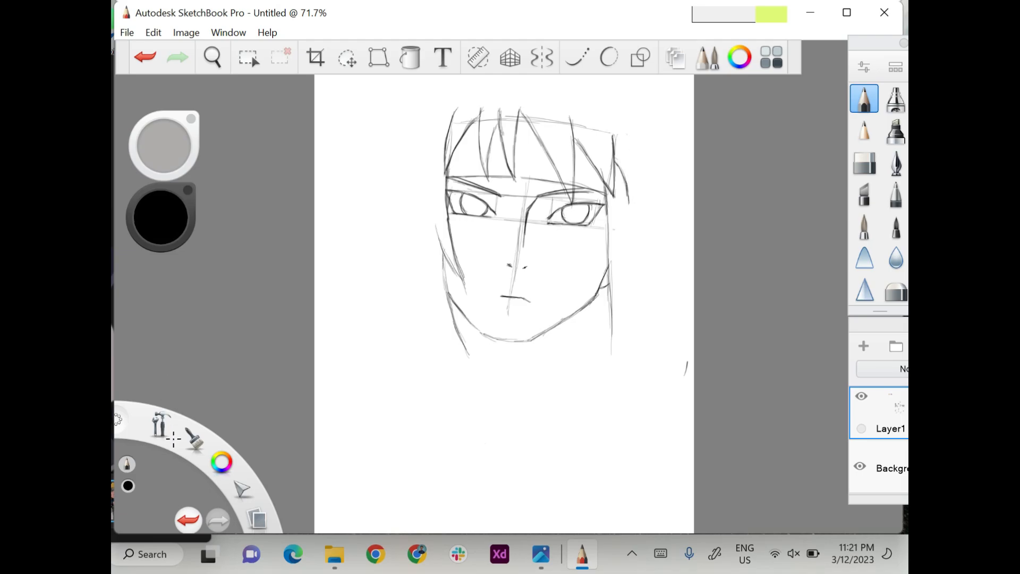
left_click_drag(623, 134, 631, 201)
Lasso the face sketch, scale it down and reposition it on the page.
scroll(182, 429, "down", 2)
left_click(347, 57)
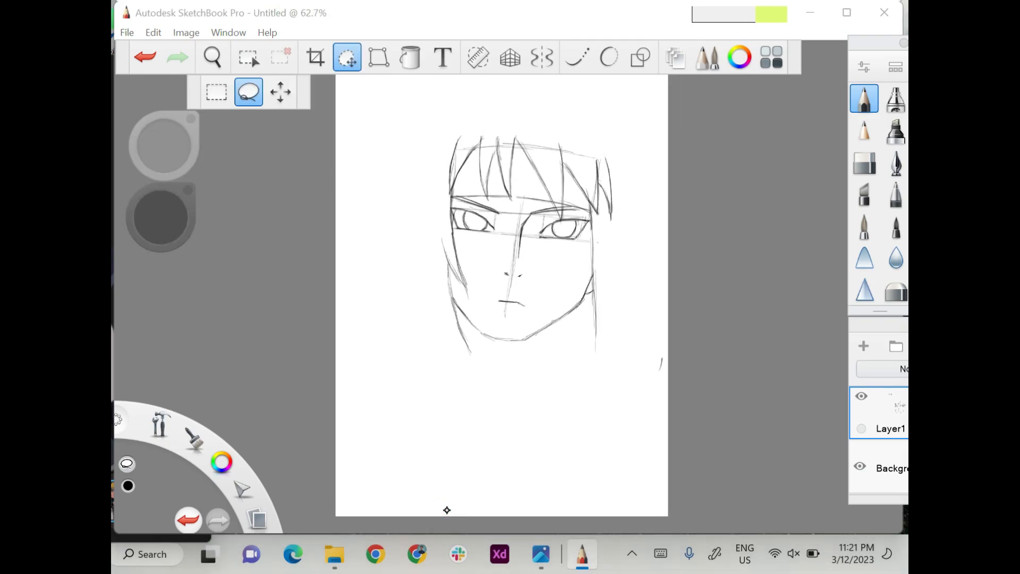
left_click(280, 92)
mouse_move(283, 343)
left_mouse_down()
mouse_move(318, 315)
mouse_move(298, 325)
left_mouse_up()
left_click_drag(282, 268, 291, 274)
key("Escape")
Select the three colour swatches with a rectangular selection and move them to the page's upper-left corner.
left_click(347, 56)
left_click(217, 92)
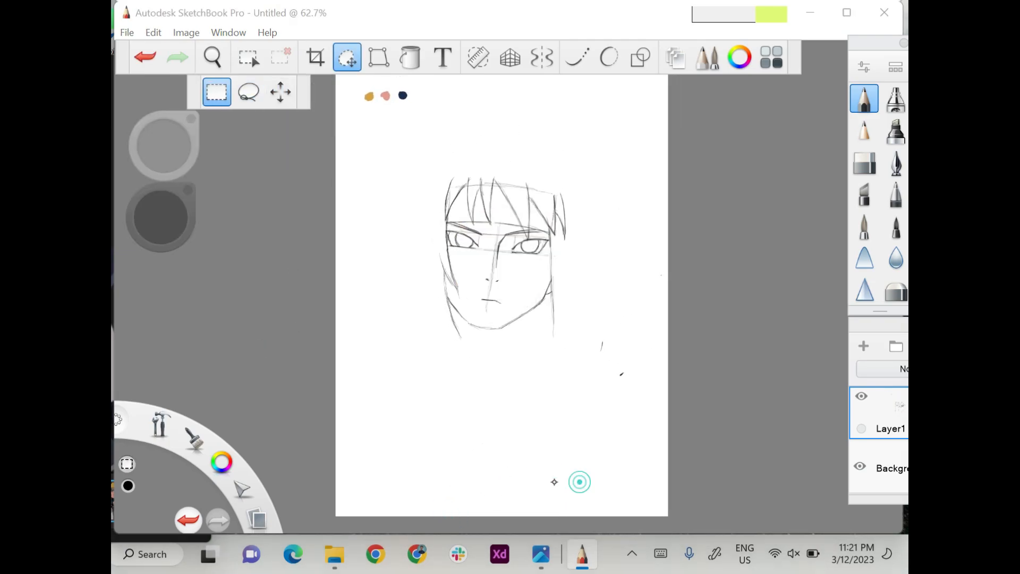
left_click_drag(355, 82, 423, 110)
left_click_drag(408, 388, 395, 369)
key("Escape")
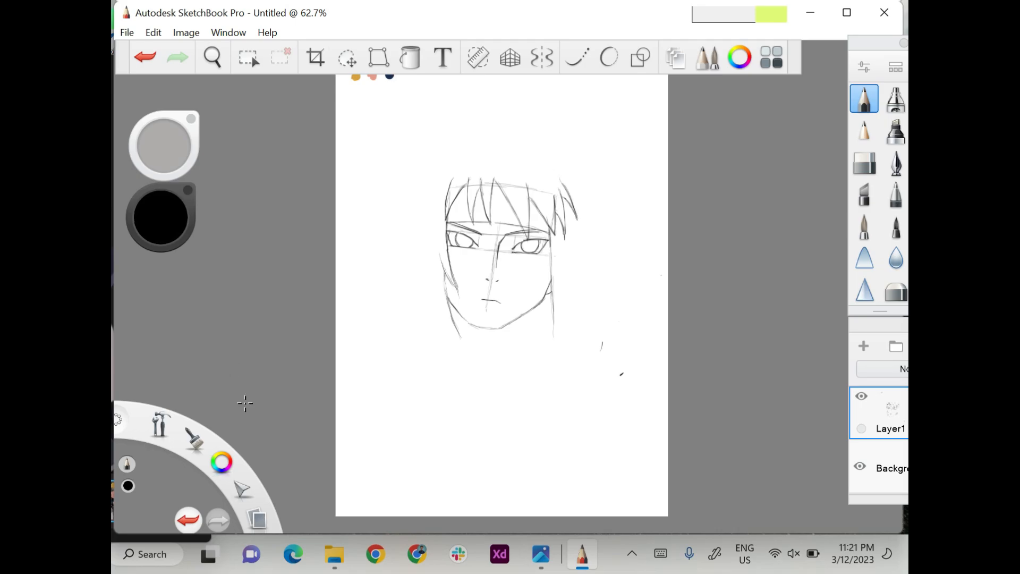
Sketch the outer hair and hanging lock left of the face, with the raised collar edge beside them.
left_click_drag(437, 179, 420, 238)
left_click_drag(438, 183, 417, 267)
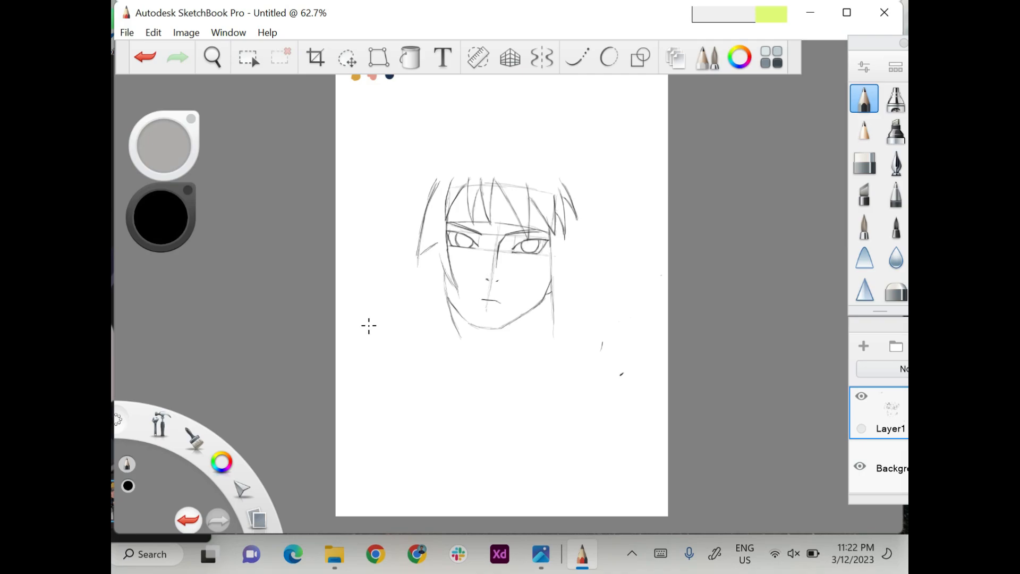
mouse_move(429, 249)
left_mouse_down()
mouse_move(395, 278)
mouse_move(427, 307)
mouse_move(438, 349)
left_mouse_up()
left_click_drag(431, 309, 439, 357)
mouse_move(430, 297)
left_mouse_down()
mouse_move(438, 345)
mouse_move(435, 336)
left_mouse_up()
mouse_move(415, 257)
left_mouse_down()
mouse_move(386, 280)
mouse_move(424, 361)
left_mouse_up()
left_click_drag(406, 324, 432, 371)
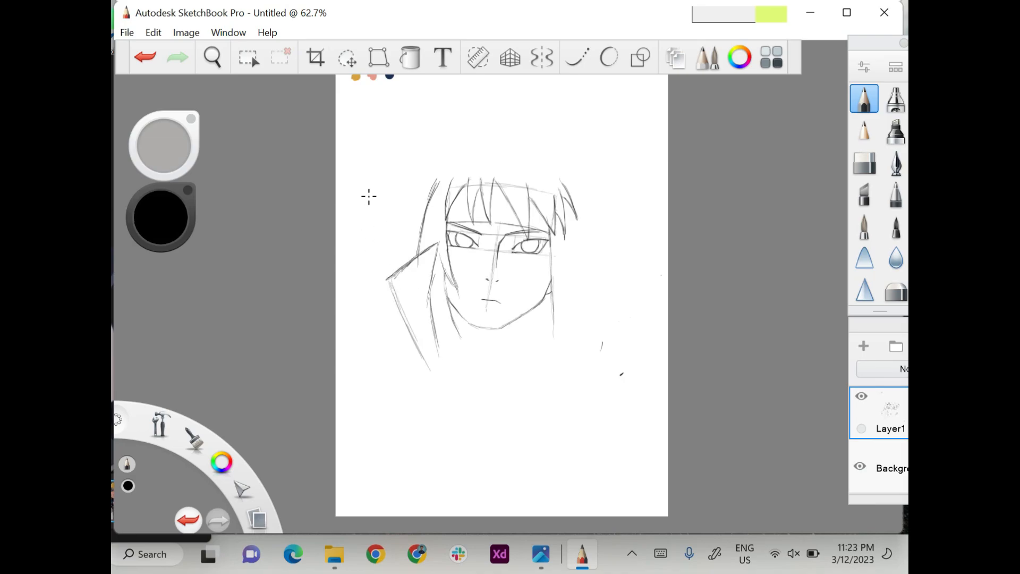
Draw the spiky hair tips on the left side of the head above the collar.
mouse_move(412, 236)
left_mouse_down()
mouse_move(424, 227)
mouse_move(406, 252)
left_mouse_up()
left_click_drag(420, 209, 406, 254)
left_click_drag(420, 208, 409, 213)
left_click_drag(428, 174, 394, 224)
left_click_drag(428, 174, 409, 197)
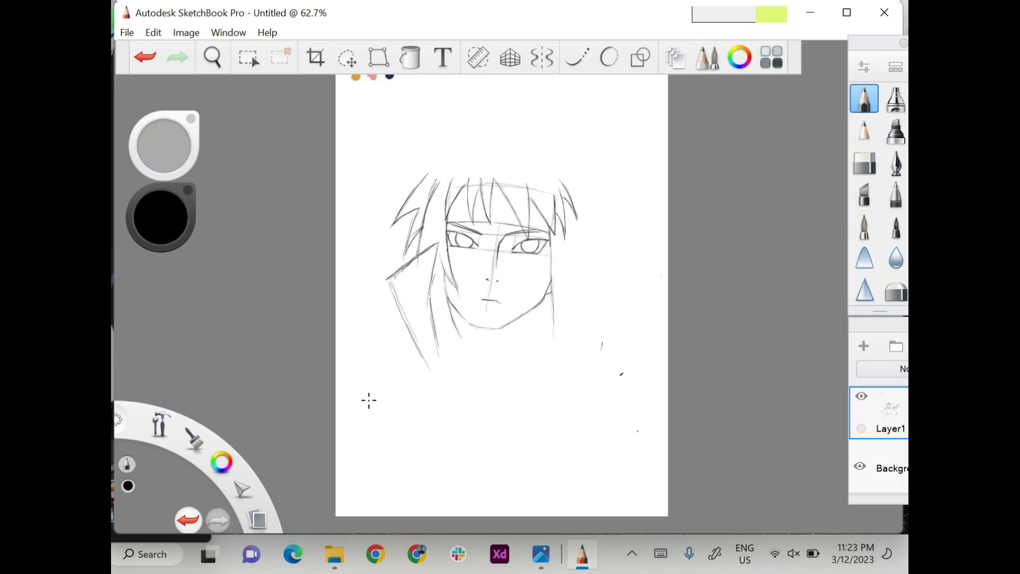
Continue the spiky hair outline over the crown and down the right side of the head.
left_click_drag(431, 163, 389, 187)
left_click_drag(432, 162, 416, 131)
key("ctrl+z")
key("ctrl+y")
left_click_drag(439, 147, 453, 110)
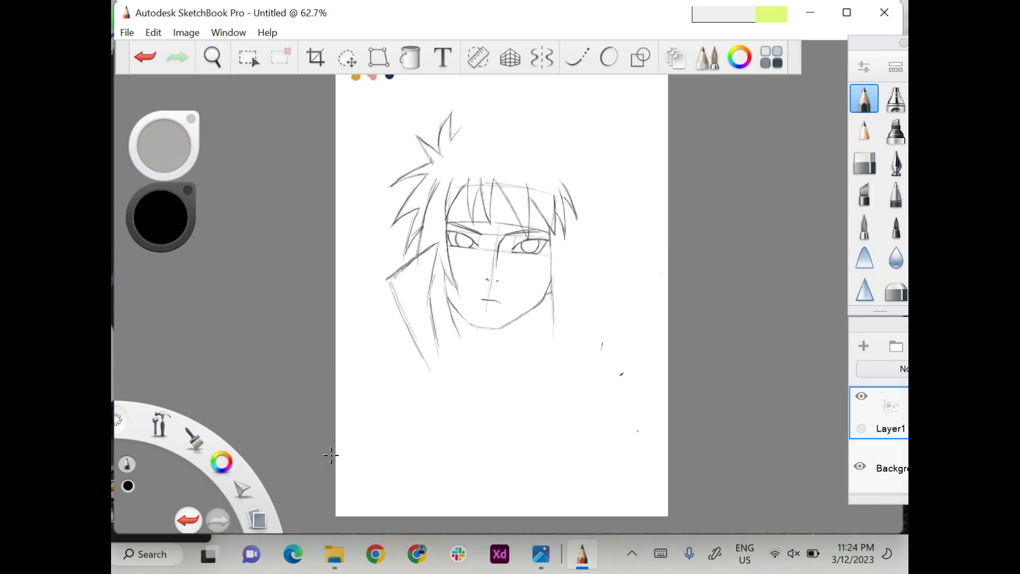
left_click_drag(453, 138, 497, 96)
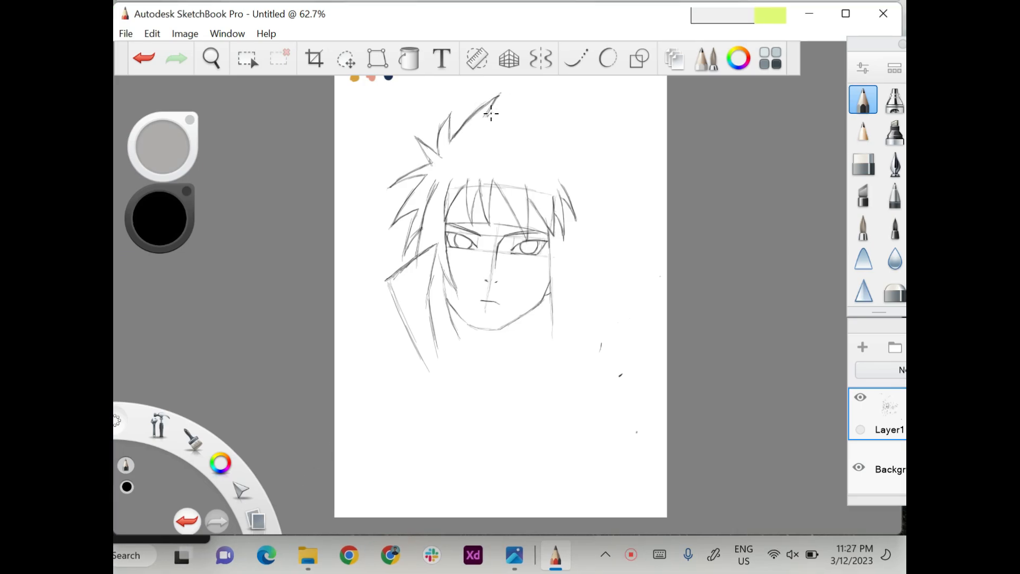
mouse_move(492, 113)
left_mouse_down()
mouse_move(531, 95)
mouse_move(515, 115)
mouse_move(595, 104)
mouse_move(565, 116)
mouse_move(590, 120)
mouse_move(575, 138)
mouse_move(620, 122)
mouse_move(581, 141)
mouse_move(604, 157)
mouse_move(581, 154)
mouse_move(581, 166)
mouse_move(585, 158)
mouse_move(604, 180)
mouse_move(599, 160)
mouse_move(605, 183)
mouse_move(592, 181)
mouse_move(608, 181)
mouse_move(588, 181)
mouse_move(609, 200)
mouse_move(585, 181)
mouse_move(614, 200)
mouse_move(585, 202)
mouse_move(607, 178)
mouse_move(620, 216)
mouse_move(587, 182)
mouse_move(617, 215)
mouse_move(599, 217)
mouse_move(611, 246)
mouse_move(590, 235)
mouse_move(597, 267)
mouse_move(587, 245)
mouse_move(587, 299)
left_mouse_up()
Draw the long pointed hair lock hanging beside the right cheek.
left_click_drag(585, 253, 582, 344)
left_click_drag(551, 288, 552, 343)
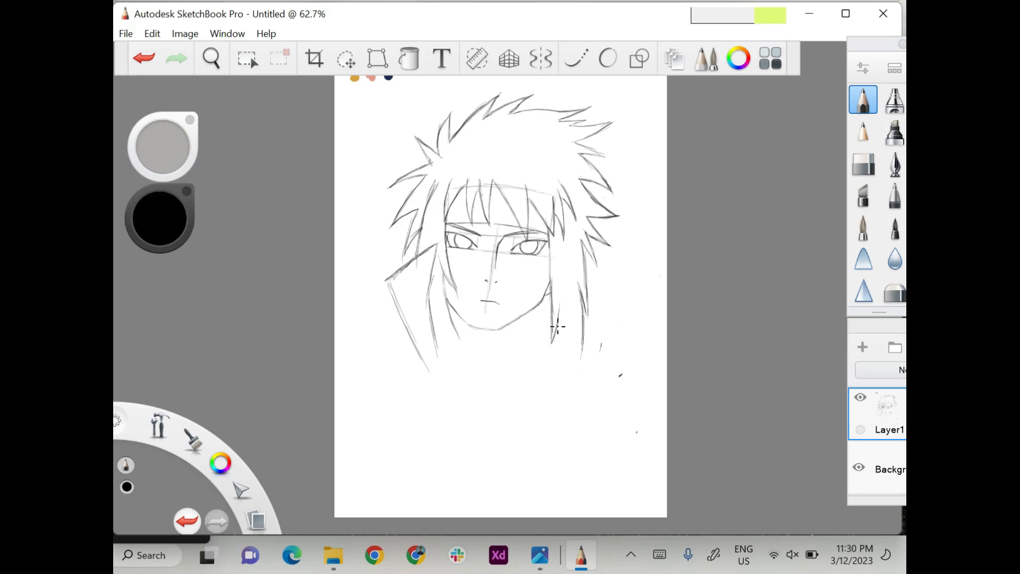
left_click_drag(556, 308, 578, 376)
left_click_drag(583, 327, 577, 375)
Retrace the jaw and chin with a darker line and add the right neck line.
mouse_move(483, 329)
left_mouse_down()
mouse_move(541, 301)
mouse_move(499, 332)
mouse_move(477, 330)
left_mouse_up()
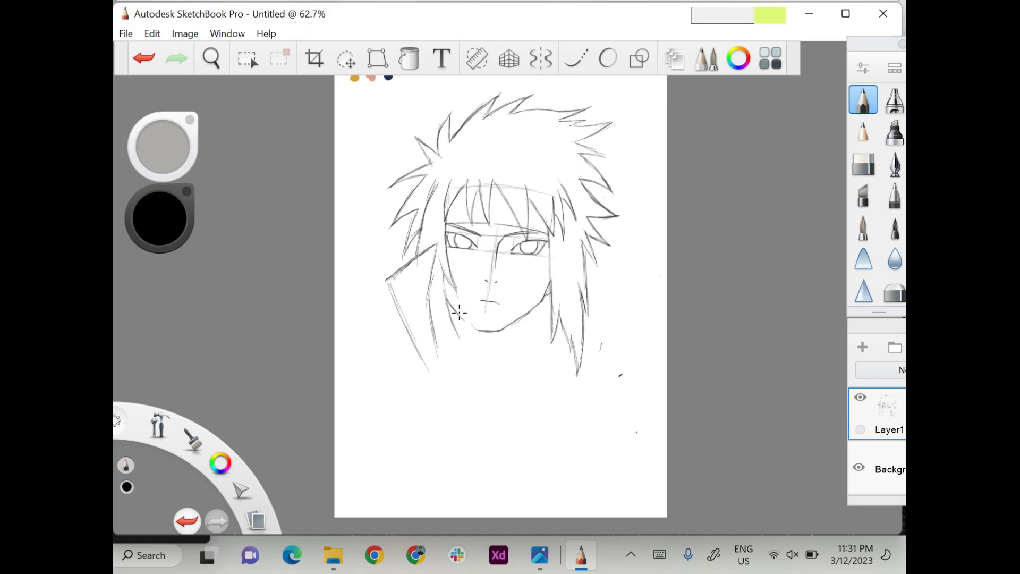
left_click_drag(447, 299, 490, 331)
mouse_move(536, 307)
left_mouse_down()
mouse_move(517, 328)
mouse_move(456, 322)
mouse_move(489, 330)
mouse_move(537, 320)
mouse_move(535, 355)
left_mouse_up()
Darken and lengthen the hair strands beside the left jaw and add small pointed strands at the right jaw.
left_click_drag(450, 314, 458, 340)
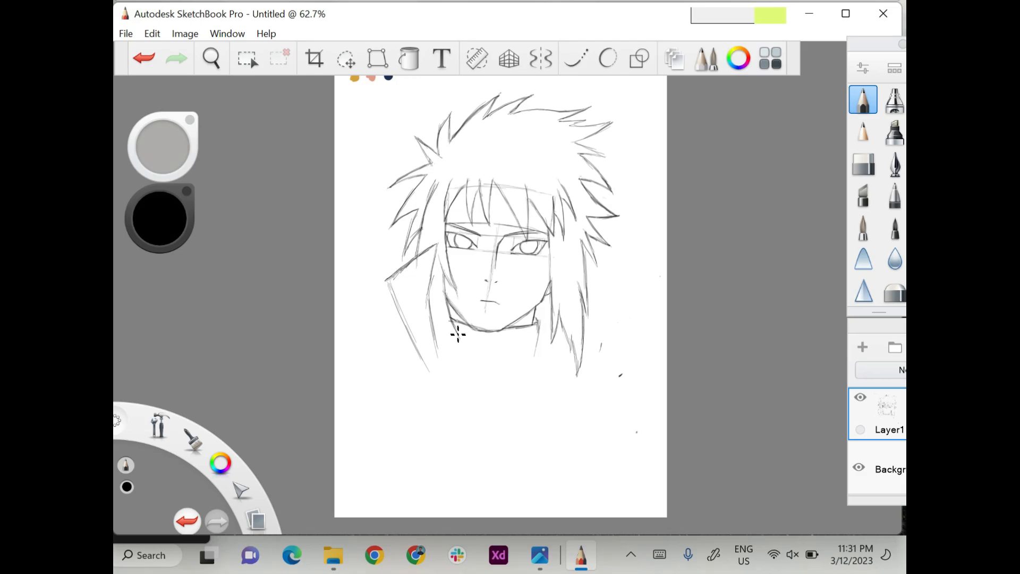
mouse_move(437, 308)
left_mouse_down()
mouse_move(460, 341)
mouse_move(432, 335)
mouse_move(452, 396)
left_mouse_up()
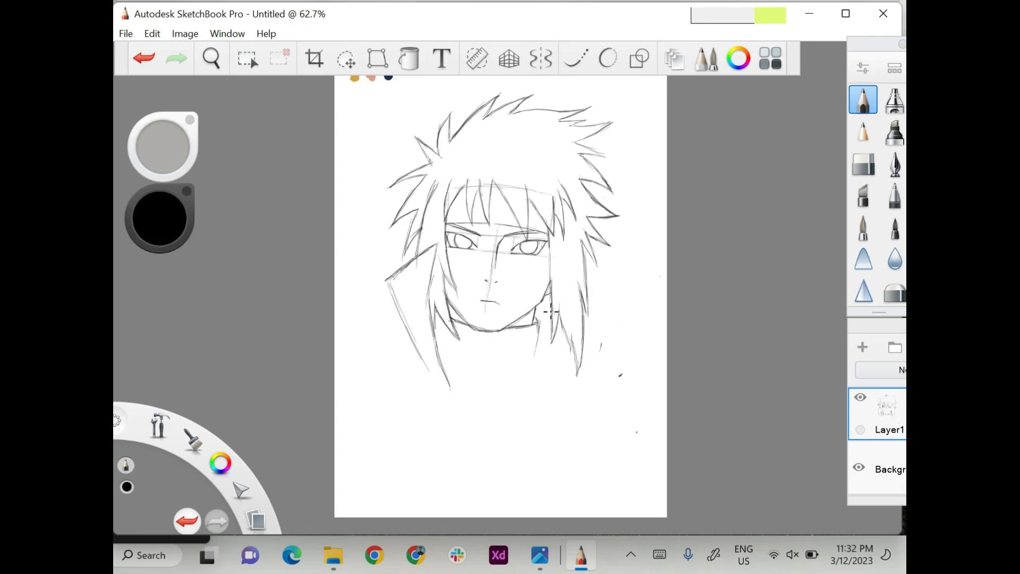
left_click_drag(546, 308, 543, 325)
Draw the raised right side of the collar and a shoulder line on each side of it.
mouse_move(597, 273)
left_mouse_down()
mouse_move(644, 281)
mouse_move(620, 321)
left_mouse_up()
left_click_drag(654, 278, 550, 409)
left_click_drag(647, 292, 582, 372)
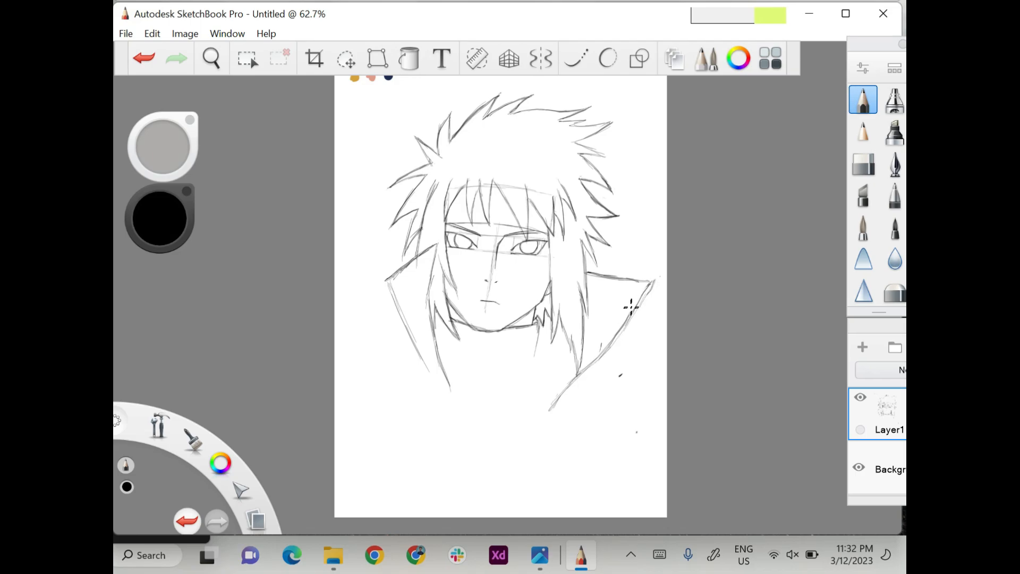
left_click_drag(651, 287, 597, 343)
mouse_move(417, 346)
left_mouse_down()
mouse_move(360, 350)
mouse_move(354, 372)
left_mouse_up()
mouse_move(615, 349)
left_mouse_down()
mouse_move(637, 364)
mouse_move(648, 393)
left_mouse_up()
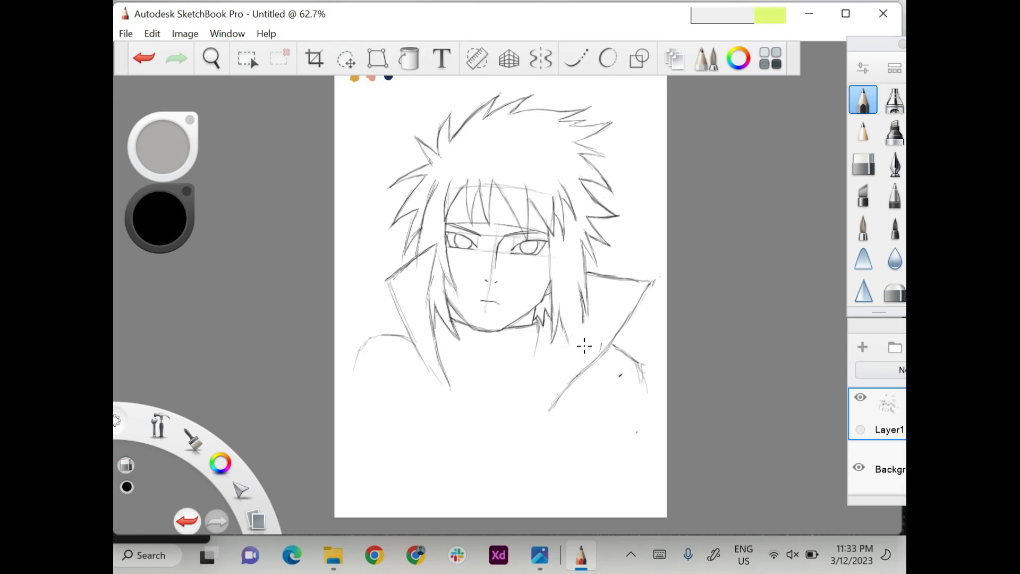
Extend the hair lock beside the right cheek down to a point at the collar.
left_click_drag(561, 327, 574, 360)
left_click_drag(584, 308, 575, 363)
scroll(534, 362, "down", 1)
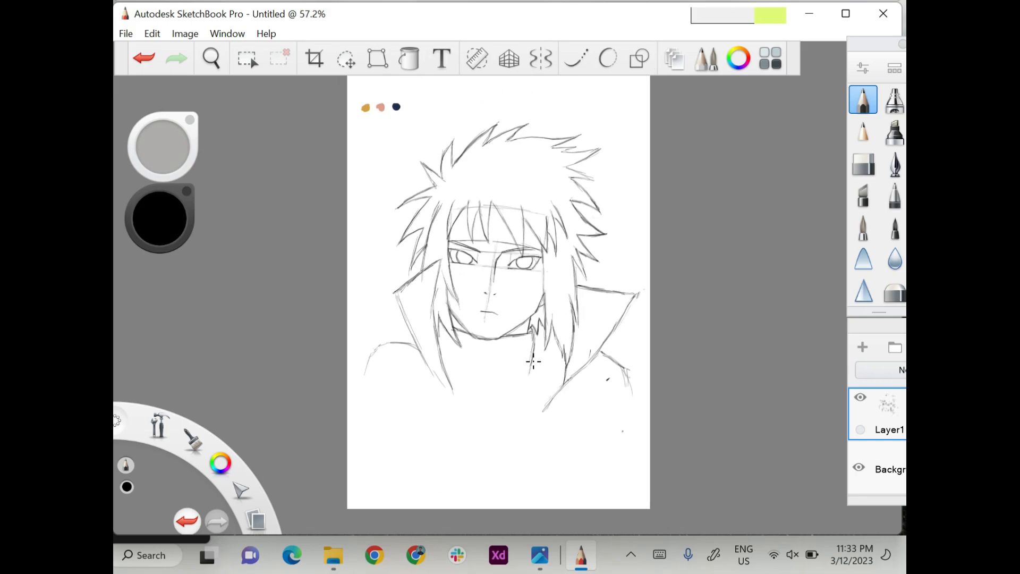
scroll(534, 362, "up", 3)
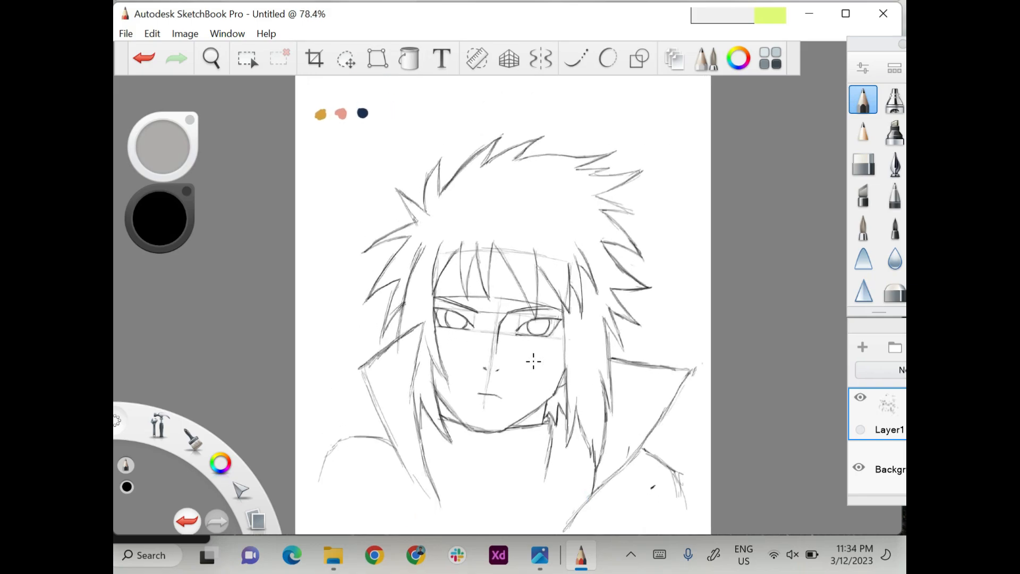
Erase the tall spike at the upper left of the hair and redraw it in pencil, joined to the neighbouring spikes.
left_click(864, 165)
left_click(862, 107)
left_click_drag(440, 196, 474, 142)
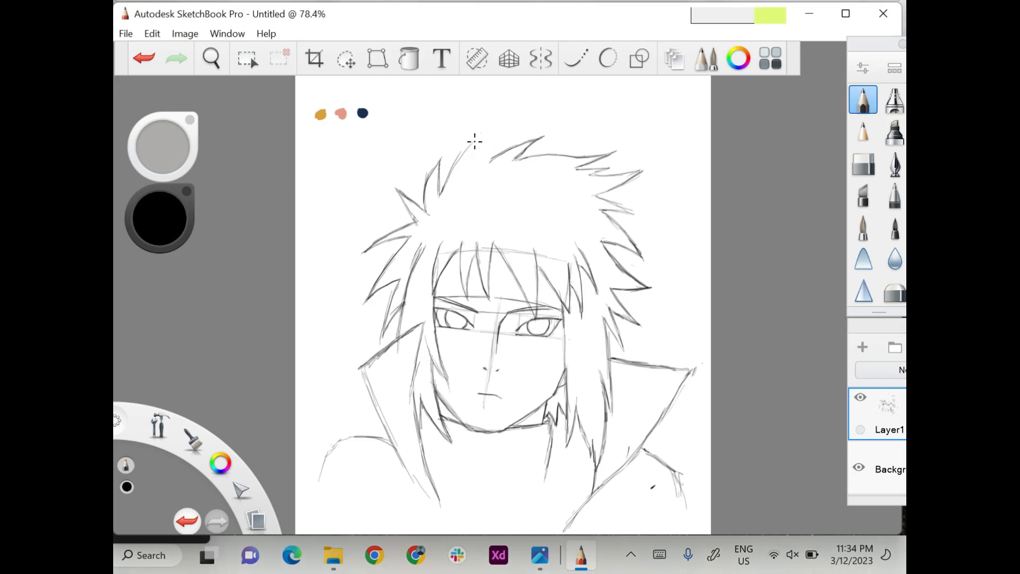
left_click_drag(451, 176, 497, 121)
left_click_drag(497, 122, 481, 160)
mouse_move(514, 147)
left_mouse_down()
mouse_move(494, 163)
mouse_move(544, 138)
left_mouse_up()
mouse_move(497, 121)
left_mouse_down()
mouse_move(482, 160)
mouse_move(494, 124)
left_mouse_up()
mouse_move(495, 124)
left_mouse_down()
mouse_move(481, 153)
mouse_move(542, 122)
mouse_move(515, 153)
left_mouse_up()
mouse_move(520, 160)
left_mouse_down()
mouse_move(614, 153)
mouse_move(531, 146)
mouse_move(604, 151)
mouse_move(596, 158)
left_mouse_up()
Draw the outline of the headband's metal plate across the forehead behind the bangs.
scroll(596, 158, "up", 5)
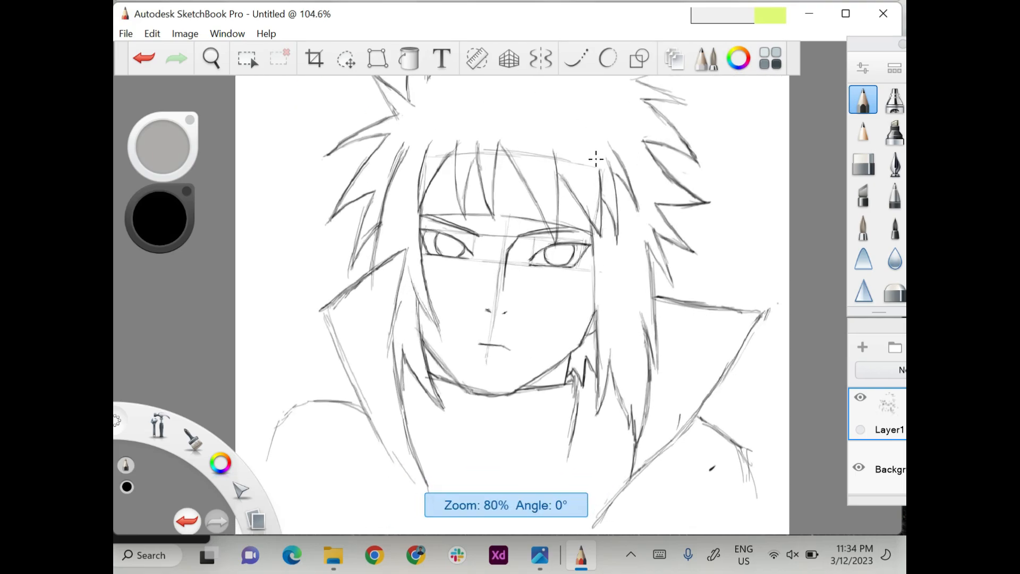
mouse_move(455, 184)
left_mouse_down()
mouse_move(553, 183)
mouse_move(665, 204)
left_mouse_up()
left_click_drag(477, 121, 468, 170)
mouse_move(654, 170)
left_mouse_down()
mouse_move(644, 189)
mouse_move(483, 173)
mouse_move(467, 164)
mouse_move(477, 122)
left_mouse_up()
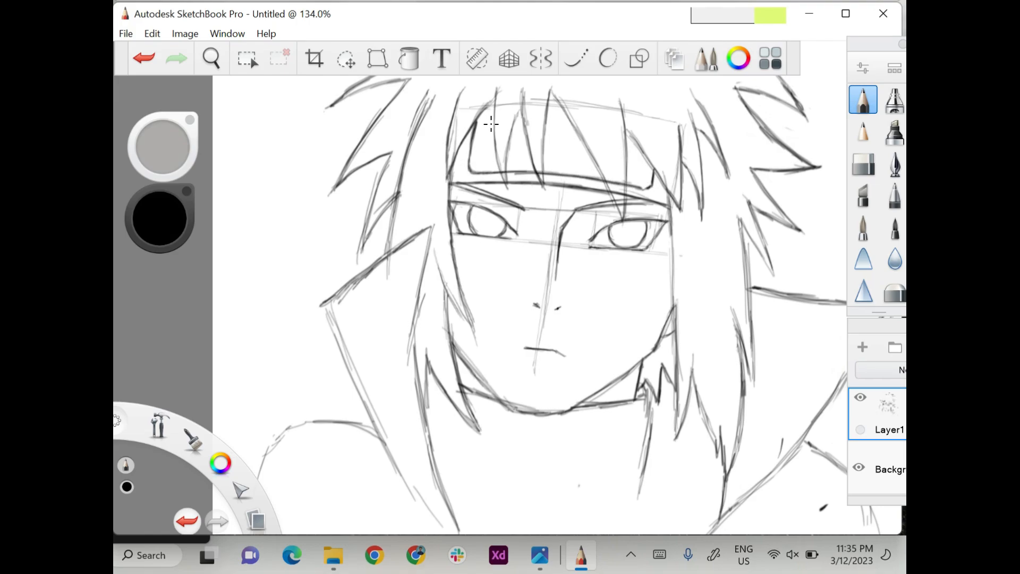
Draw three small rivets along the plate's left edge and the spiral leaf emblem in its middle.
left_click_drag(476, 158, 479, 137)
mouse_move(564, 121)
left_mouse_down()
mouse_move(545, 130)
mouse_move(567, 148)
mouse_move(586, 145)
mouse_move(565, 169)
mouse_move(548, 157)
mouse_move(546, 137)
left_mouse_up()
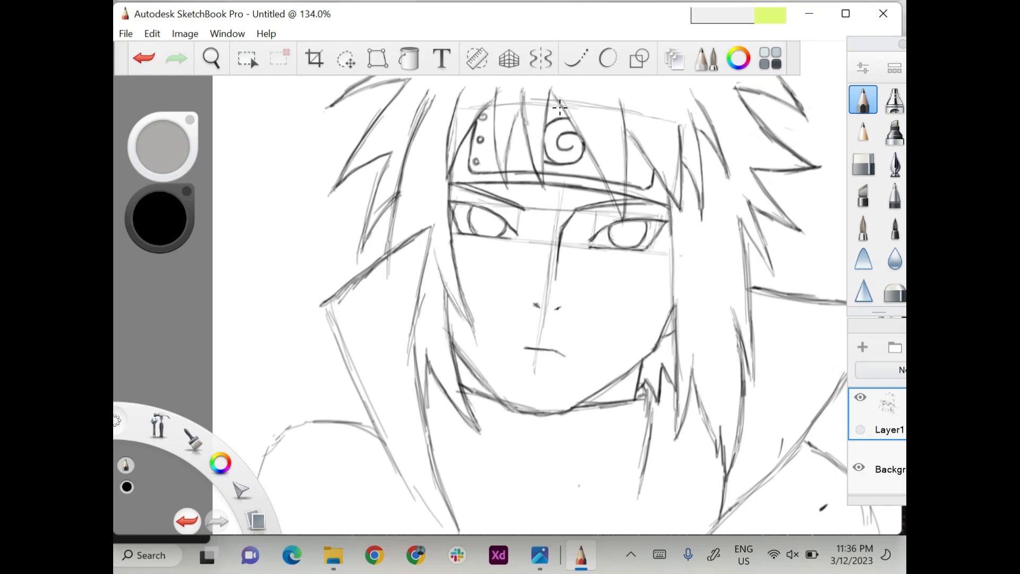
scroll(554, 158, "down", 6)
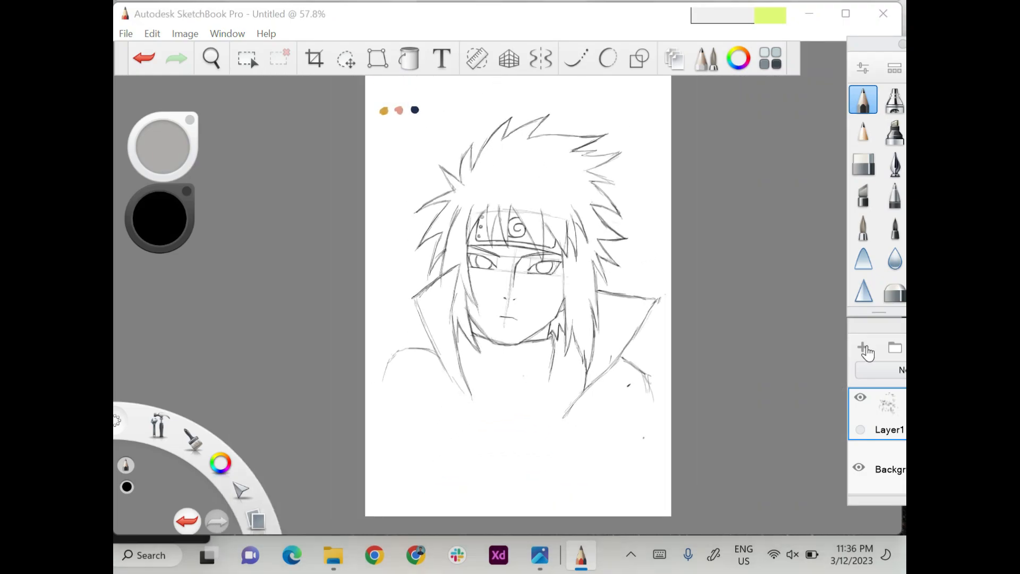
Add two layers above the sketch and choose the inking pen with steady stroke turned on.
left_click(863, 347)
left_click_drag(880, 331, 877, 329)
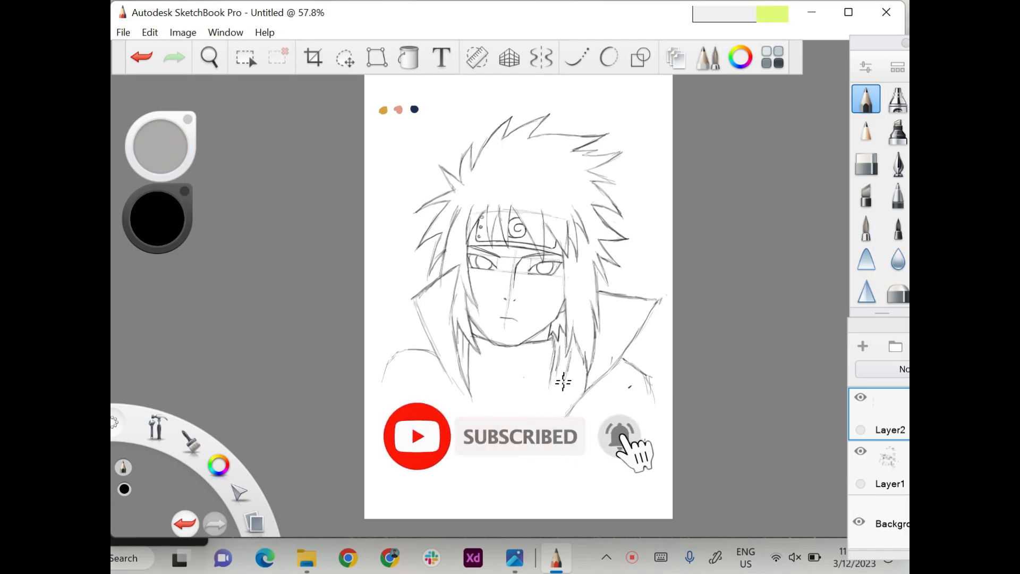
left_click(898, 164)
left_click(576, 57)
left_click(863, 347)
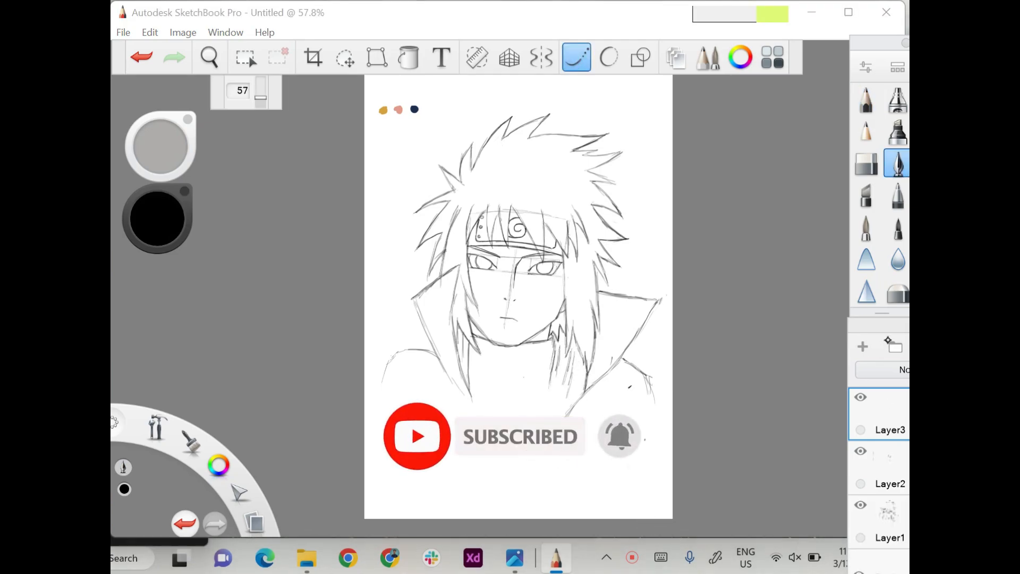
Delete Layer2 and lower the opacity of the pencil sketch on Layer1.
left_click_drag(891, 329, 771, 248)
left_click_drag(804, 387, 804, 431)
left_click_drag(844, 364, 844, 400)
left_click_drag(757, 248, 878, 332)
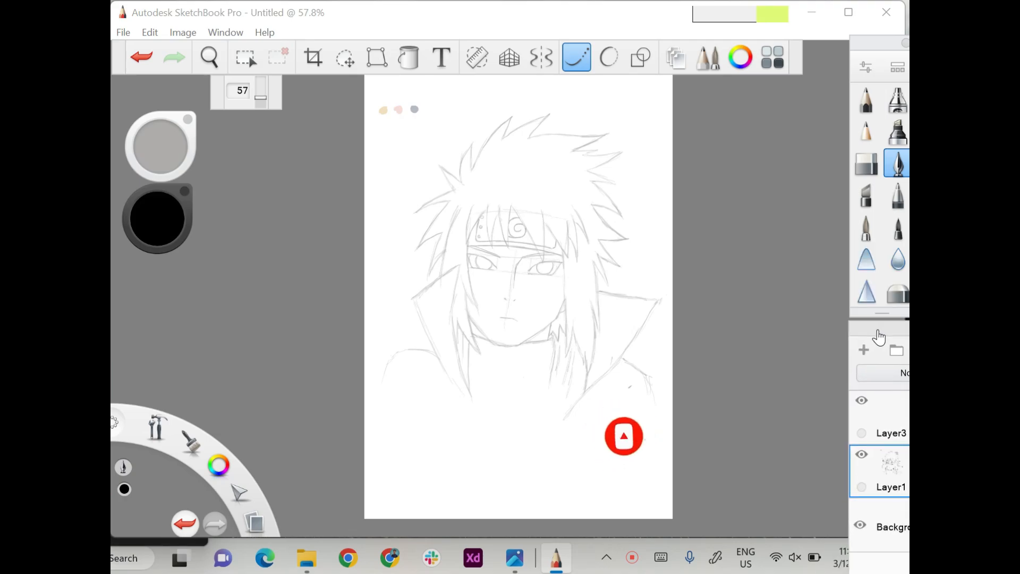
Set the steady stroke strength to 74 and ink the long left edge of the top hair spike on Layer3.
scroll(518, 298, "up", 5)
key("ctrl+z")
left_click_drag(529, 219, 582, 138)
left_click(893, 407)
key("ctrl+z")
left_click_drag(260, 97, 260, 95)
left_click_drag(529, 219, 623, 107)
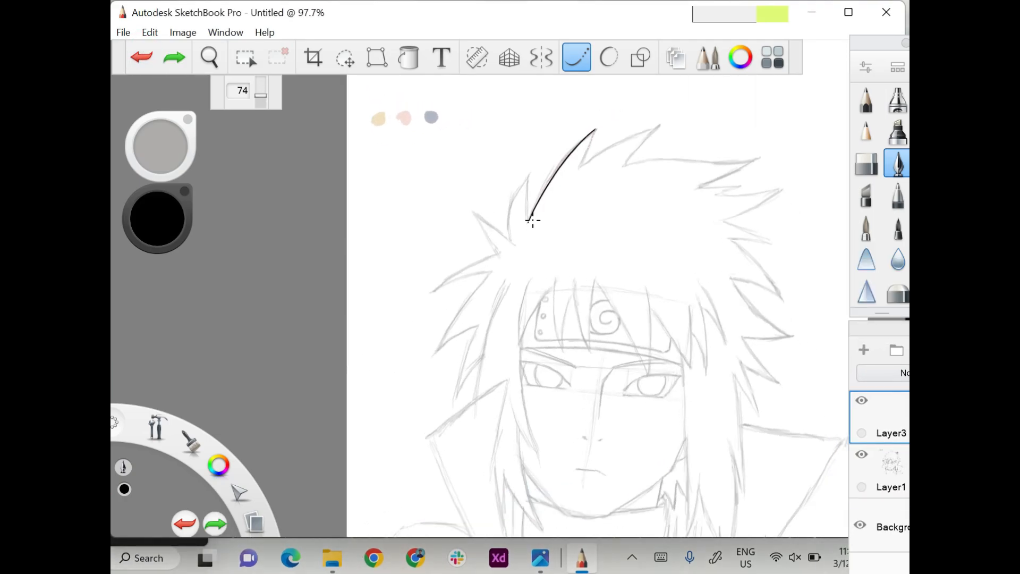
Ink the crown spikes and the upper right tufts of the hair along the sketch.
mouse_move(566, 205)
left_mouse_down()
mouse_move(580, 167)
mouse_move(690, 114)
left_mouse_up()
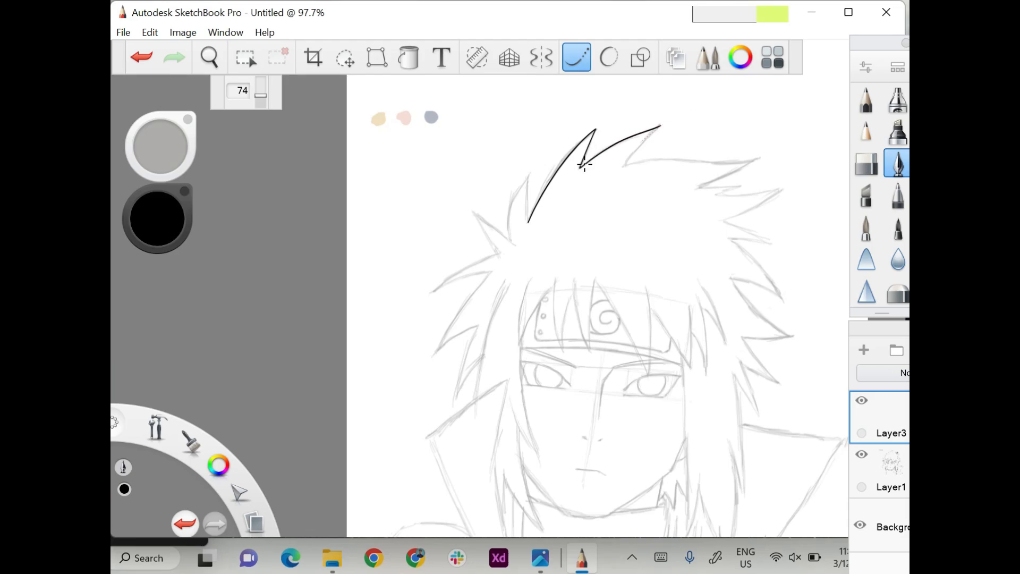
left_click_drag(643, 141, 603, 191)
scroll(597, 189, "up", 1)
mouse_move(549, 154)
left_mouse_down()
mouse_move(723, 137)
mouse_move(625, 175)
mouse_move(700, 170)
left_mouse_up()
mouse_move(633, 184)
left_mouse_down()
mouse_move(721, 173)
mouse_move(617, 220)
left_mouse_up()
Ink the pointed spikes on the upper right side of the hair, undoing strokes that miss the sketch.
scroll(616, 213, "up", 1)
scroll(616, 214, "up", 2)
left_click_drag(552, 140, 633, 171)
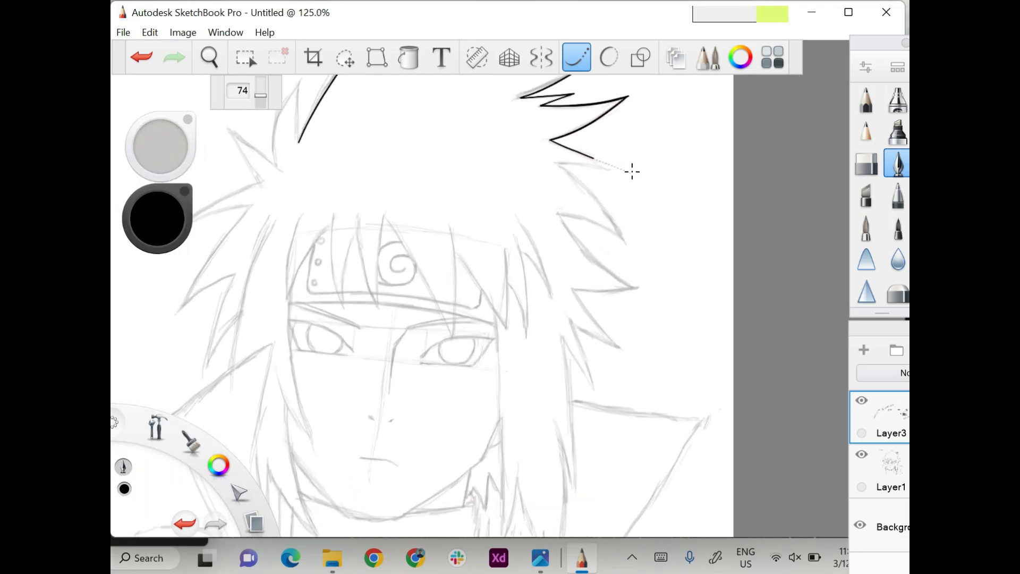
left_click(142, 57)
mouse_move(552, 140)
left_mouse_down()
mouse_move(645, 186)
mouse_move(555, 162)
mouse_move(629, 255)
left_mouse_up()
key("ctrl+z")
left_click_drag(554, 164, 628, 235)
mouse_move(560, 214)
left_mouse_down()
mouse_move(605, 230)
mouse_move(645, 260)
mouse_move(585, 221)
mouse_move(647, 271)
left_mouse_up()
left_click(143, 57)
scroll(650, 262, "down", 1)
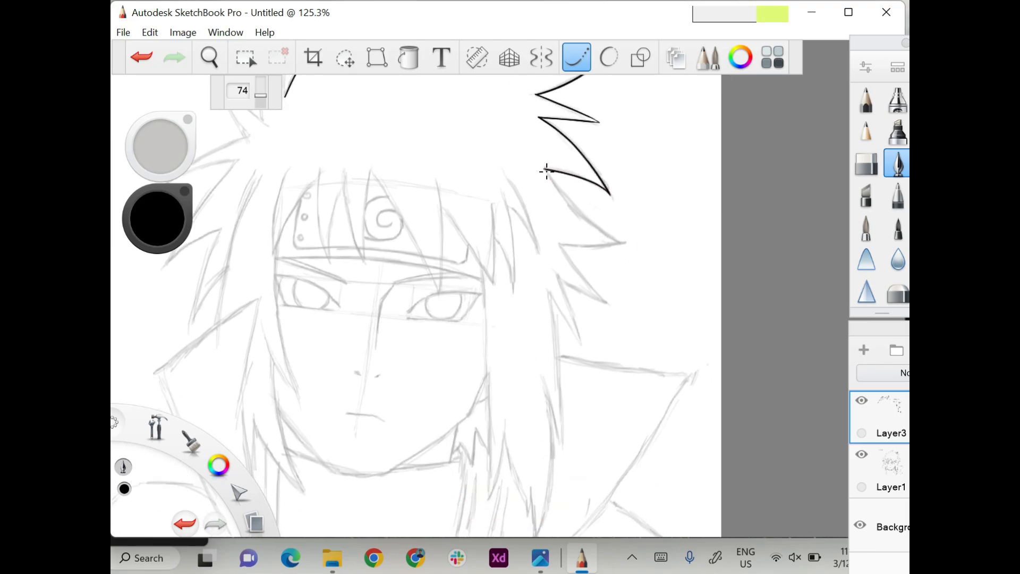
Ink the large outward spike on the right side of the hair at forehead level.
mouse_move(547, 172)
left_mouse_down()
mouse_move(586, 225)
mouse_move(659, 259)
mouse_move(545, 171)
mouse_move(627, 244)
left_mouse_up()
left_click(139, 55)
left_click(139, 56)
left_click_drag(545, 170, 625, 243)
mouse_move(563, 243)
left_mouse_down()
mouse_move(659, 234)
mouse_move(619, 244)
mouse_move(660, 230)
left_mouse_up()
left_click(141, 56)
scroll(659, 230, "down", 3)
Ink the two smaller downward spikes on the right side of the hair at eye level.
left_click_drag(523, 116, 596, 201)
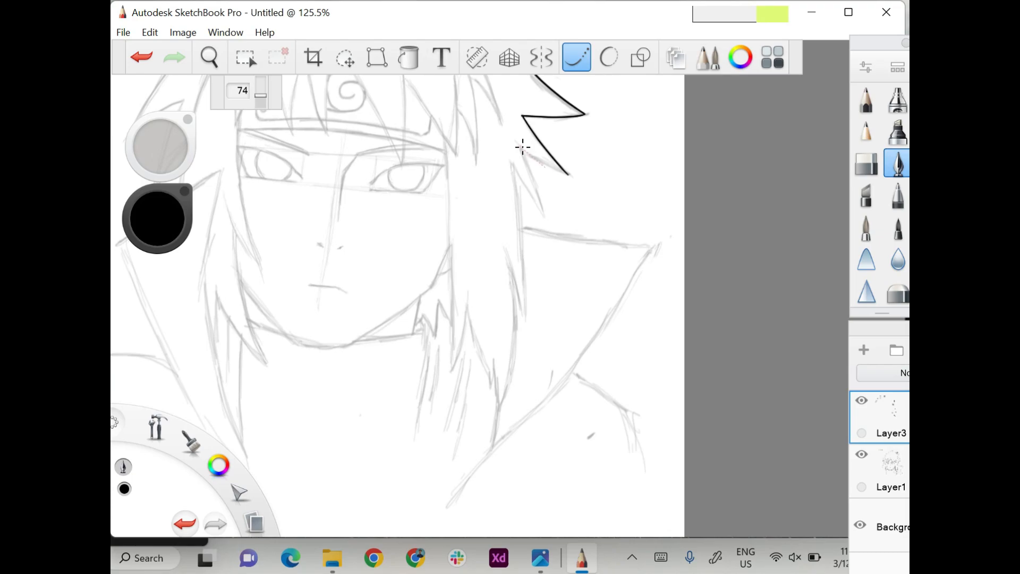
left_click_drag(523, 148, 598, 188)
mouse_move(520, 147)
left_mouse_down()
mouse_move(561, 254)
mouse_move(550, 228)
left_mouse_up()
key("ctrl+z")
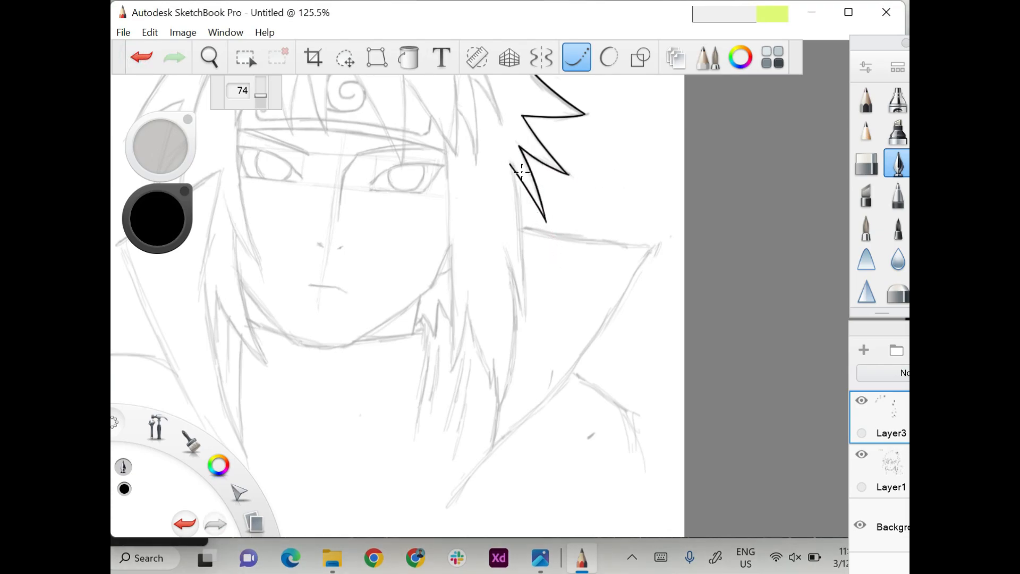
Ink the outer edge of the long right side lock down to its pointed tip.
left_click_drag(512, 167, 525, 325)
key("ctrl+z")
key("ctrl+z")
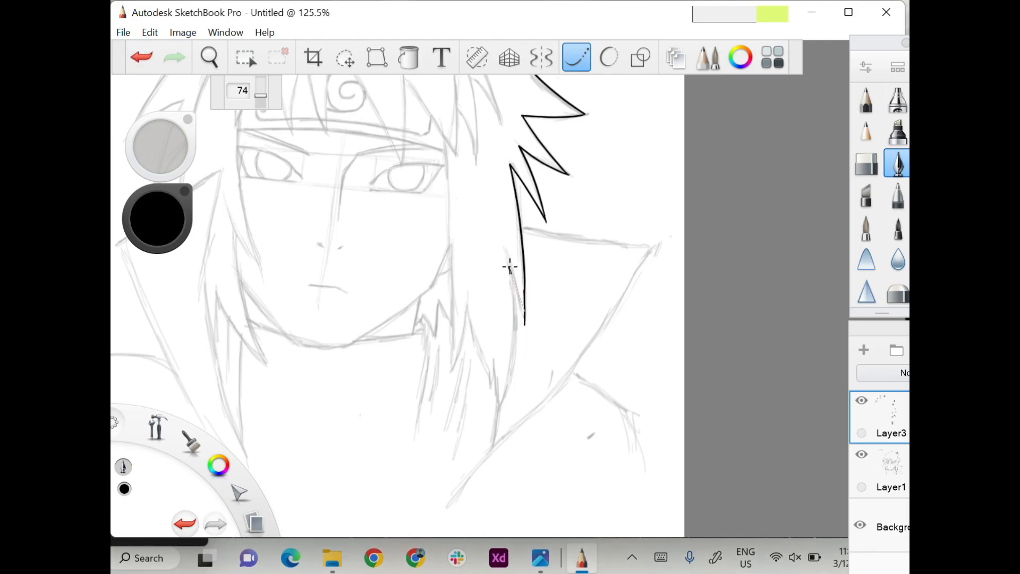
mouse_move(510, 267)
left_mouse_down()
mouse_move(514, 336)
mouse_move(503, 414)
left_mouse_up()
left_click(149, 52)
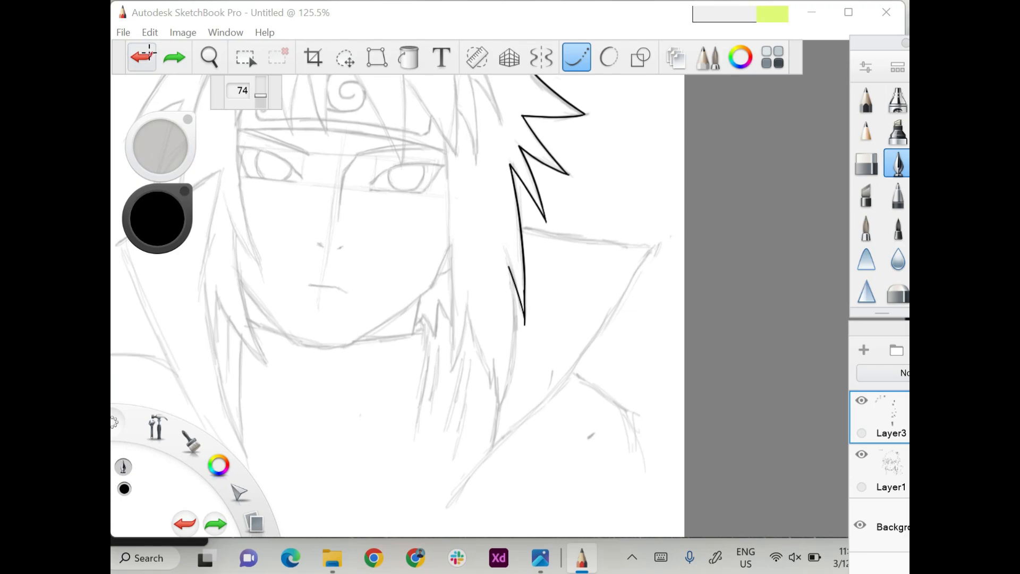
mouse_move(512, 157)
left_mouse_down()
mouse_move(518, 239)
mouse_move(499, 307)
left_mouse_up()
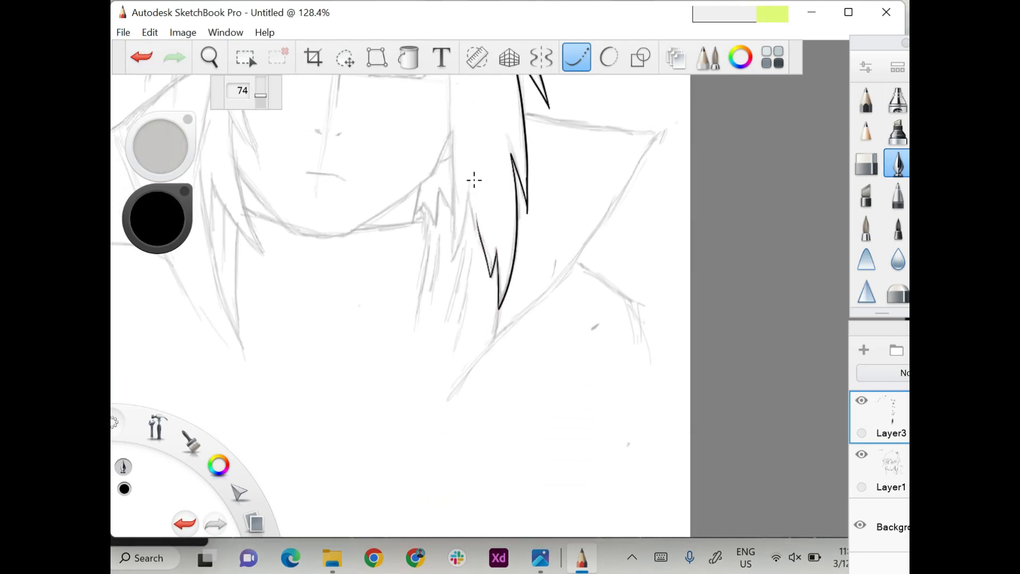
Ink the split lower tips and the inner edge of the long lock beside the right cheek.
left_click(142, 61)
left_click_drag(468, 192, 491, 276)
left_click(143, 58)
left_click_drag(468, 193, 493, 273)
key("ctrl+z")
mouse_move(469, 194)
left_mouse_down()
mouse_move(499, 301)
mouse_move(467, 213)
left_mouse_up()
scroll(472, 156, "up", 2)
left_click_drag(464, 128, 470, 372)
Ink the two short pointed strands at the right temple, retrying strokes that miss the sketch.
scroll(457, 384, "up", 2)
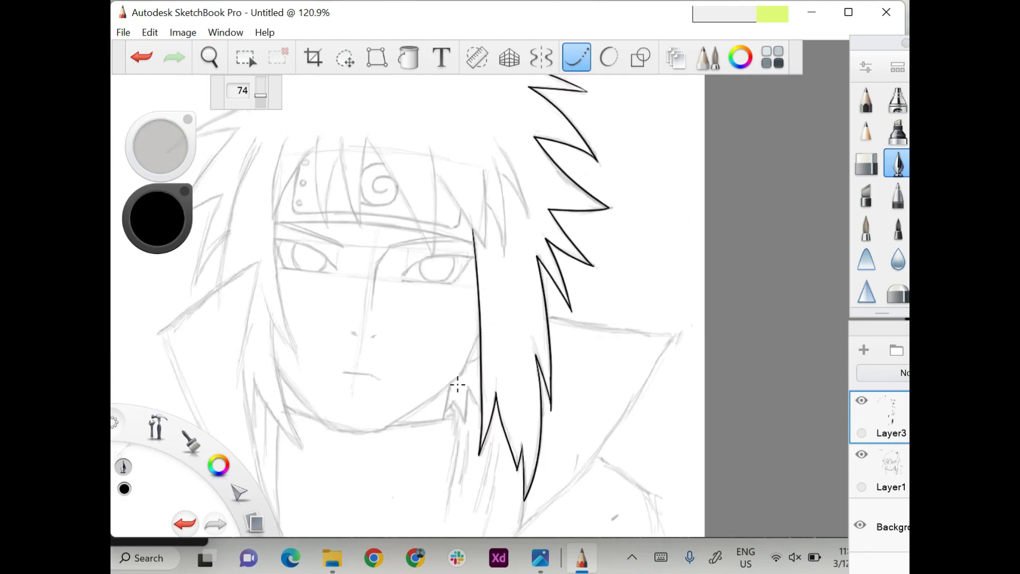
left_click_drag(496, 143, 535, 241)
key("ctrl+z")
mouse_move(490, 155)
left_mouse_down()
mouse_move(509, 203)
mouse_move(505, 259)
left_mouse_up()
key("ctrl+z")
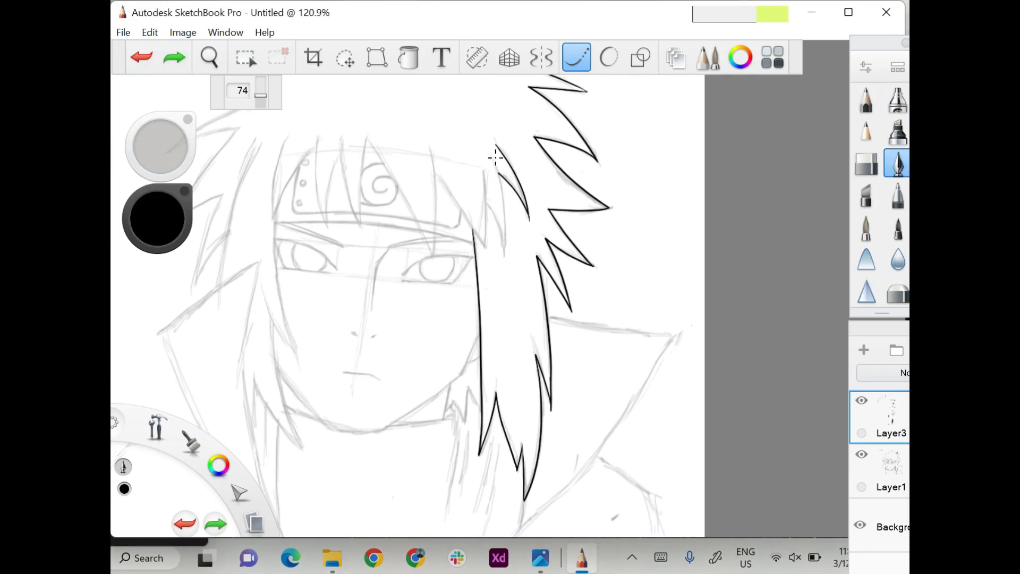
mouse_move(495, 157)
left_mouse_down()
mouse_move(512, 208)
mouse_move(506, 261)
mouse_move(501, 220)
mouse_move(515, 260)
left_mouse_up()
left_click(142, 57)
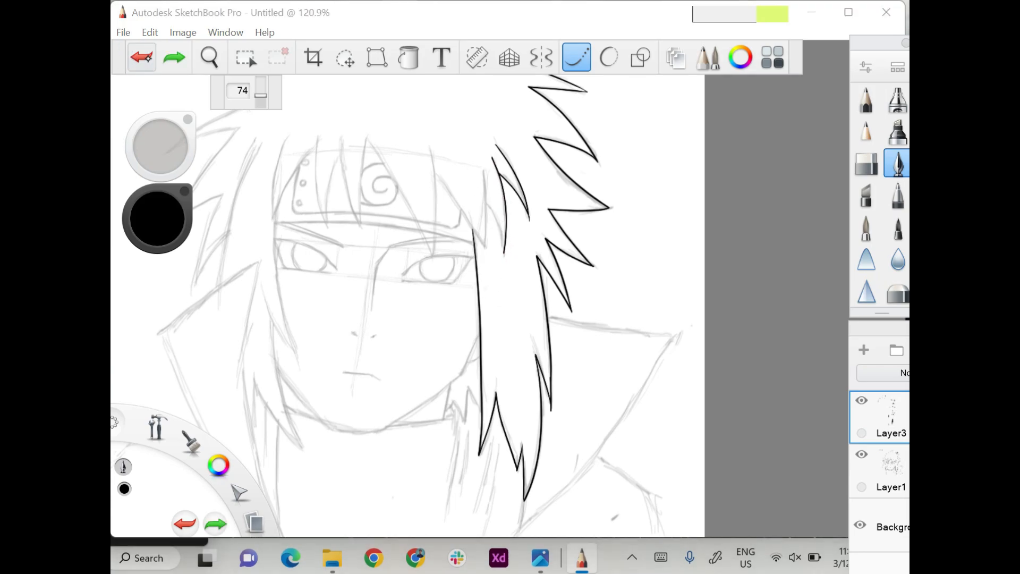
left_click_drag(484, 204, 510, 249)
left_click(142, 56)
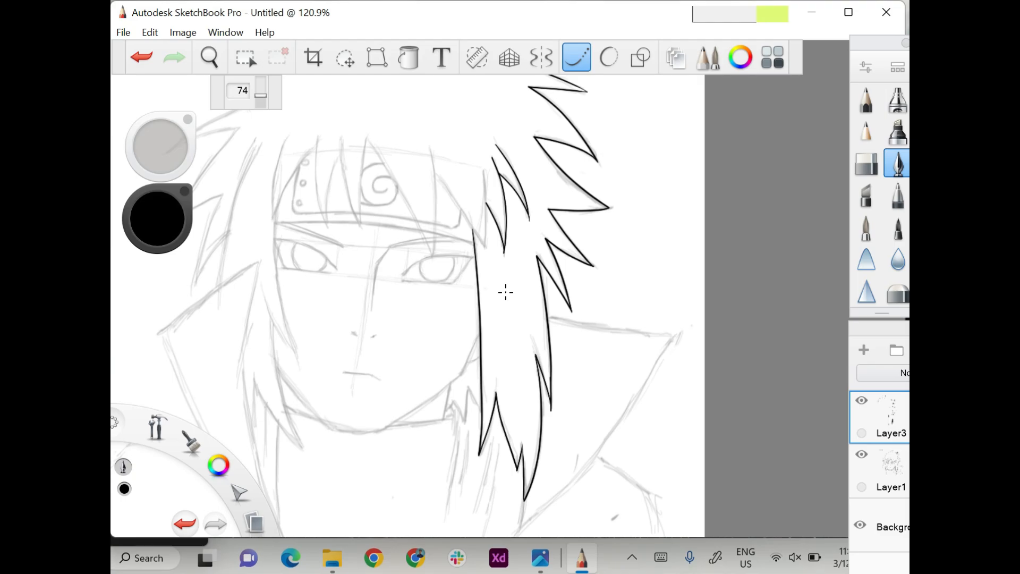
Ink the pointed bang that ends at the outer corner of the right eye.
mouse_move(437, 173)
left_mouse_down()
mouse_move(486, 247)
mouse_move(481, 238)
left_mouse_up()
left_click(142, 55)
left_click(141, 55)
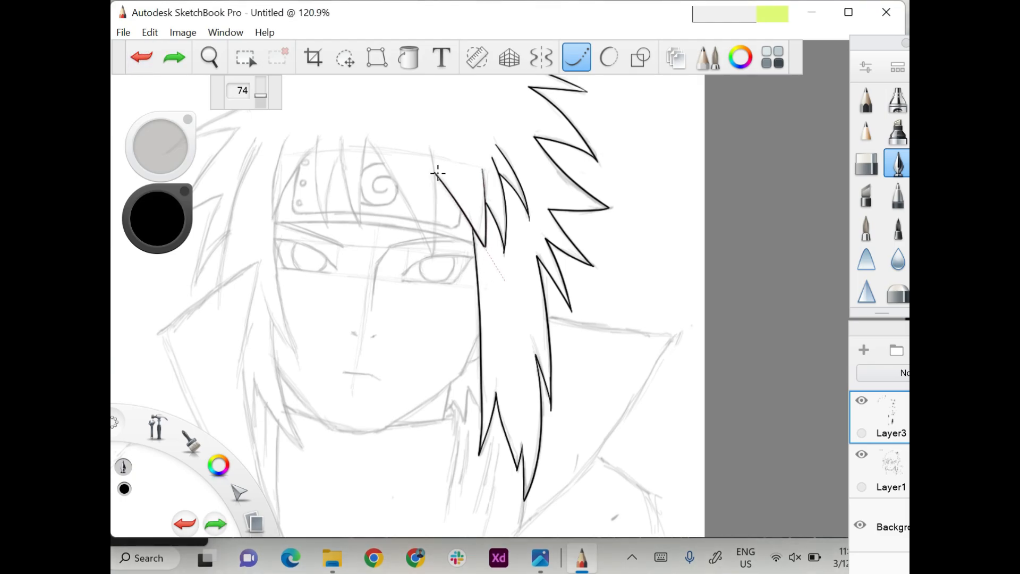
Ink the long pointed bang that falls from the headband over the right eye.
scroll(481, 159, "up", 1)
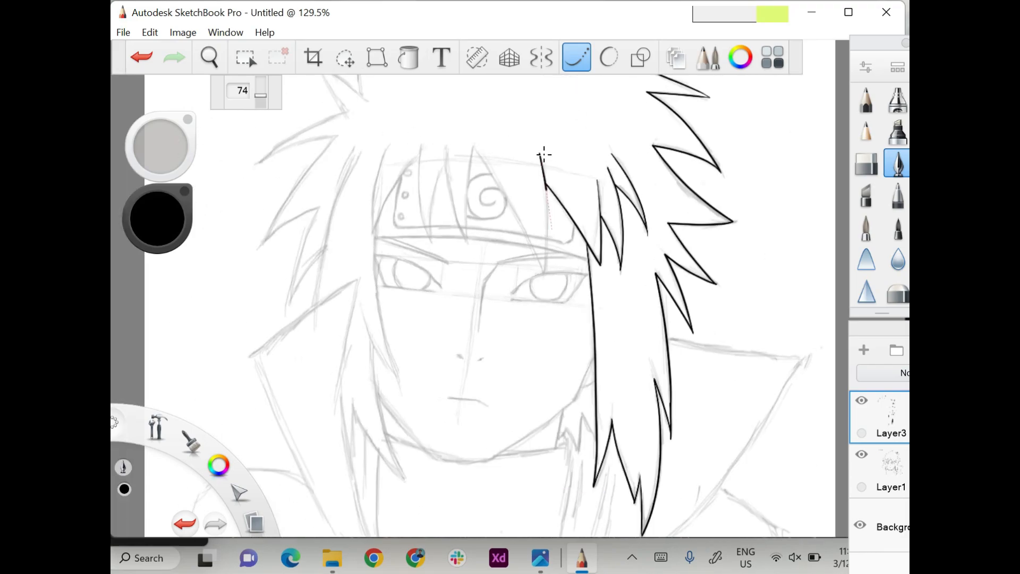
left_click_drag(552, 229, 538, 309)
left_click(142, 56)
mouse_move(543, 269)
left_mouse_down()
mouse_move(542, 139)
mouse_move(550, 298)
left_mouse_up()
left_click(141, 56)
left_click_drag(475, 147, 557, 308)
left_click(141, 56)
mouse_move(474, 146)
left_mouse_down()
mouse_move(556, 306)
mouse_move(492, 174)
mouse_move(549, 289)
left_mouse_up()
left_click(141, 56)
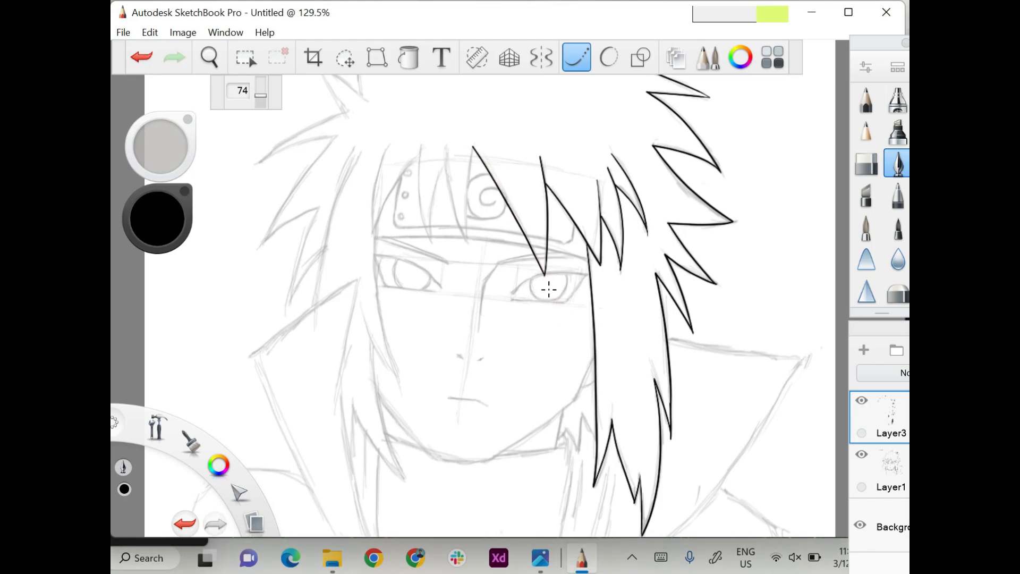
Ink the remaining pointed bangs across the centre and left of the headband.
left_click_drag(474, 145, 465, 258)
left_click(141, 57)
mouse_move(473, 146)
left_mouse_down()
mouse_move(468, 282)
mouse_move(444, 118)
left_mouse_up()
mouse_move(444, 168)
left_mouse_down()
mouse_move(434, 240)
mouse_move(422, 120)
left_mouse_up()
mouse_move(371, 234)
left_mouse_down()
mouse_move(440, 131)
mouse_move(372, 231)
mouse_move(399, 118)
left_mouse_up()
key("ctrl+z")
left_click(143, 60)
Ink the two short spikes at the upper left of the hair.
scroll(434, 83, "up", 3)
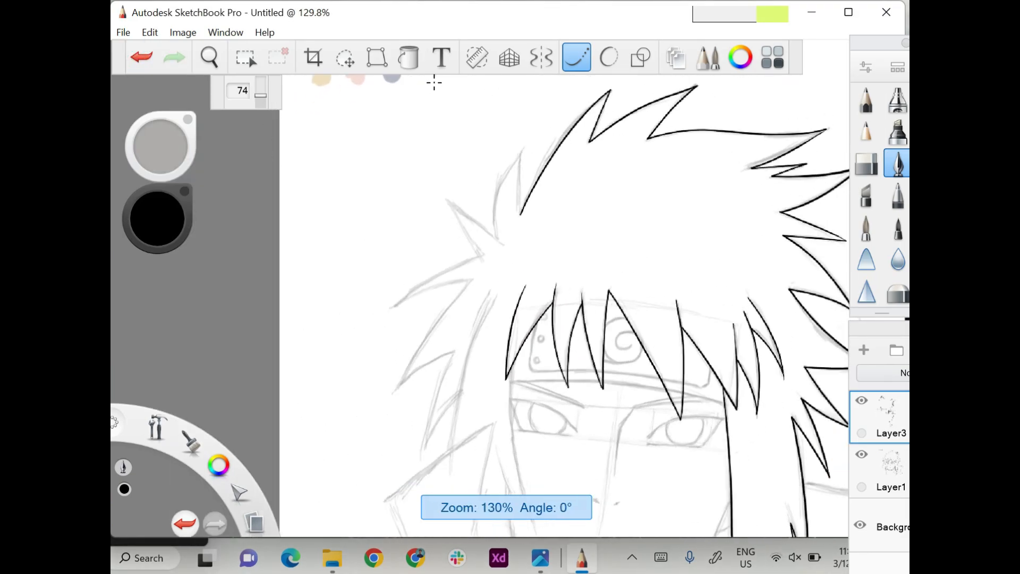
mouse_move(520, 214)
left_mouse_down()
mouse_move(530, 116)
mouse_move(497, 231)
left_mouse_up()
left_click(151, 63)
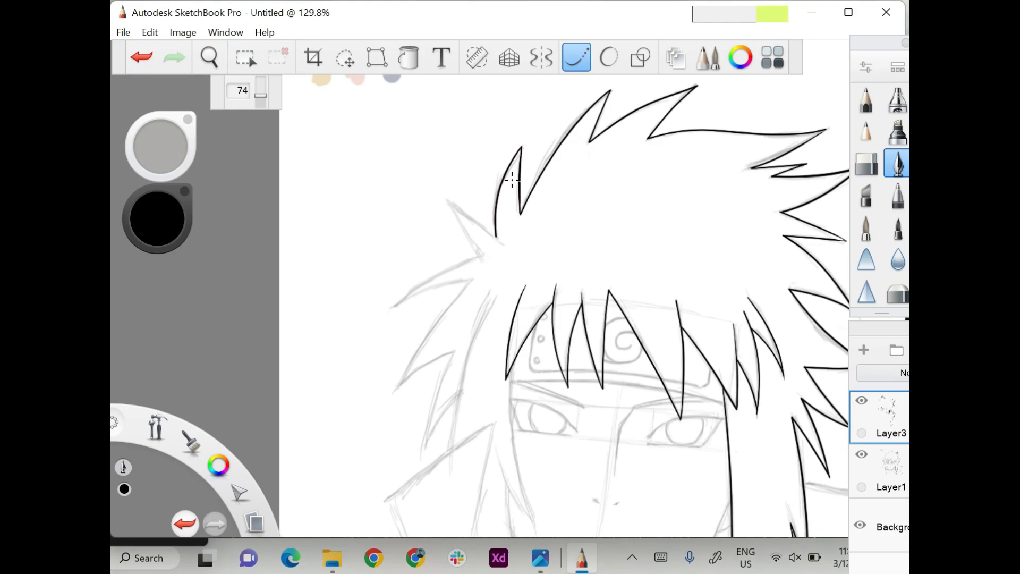
left_click_drag(451, 201, 515, 248)
left_click(142, 58)
left_click_drag(448, 202, 521, 253)
left_click_drag(448, 202, 493, 286)
Ink the two large outward spikes on the left side of the hair.
scroll(489, 284, "down", 3)
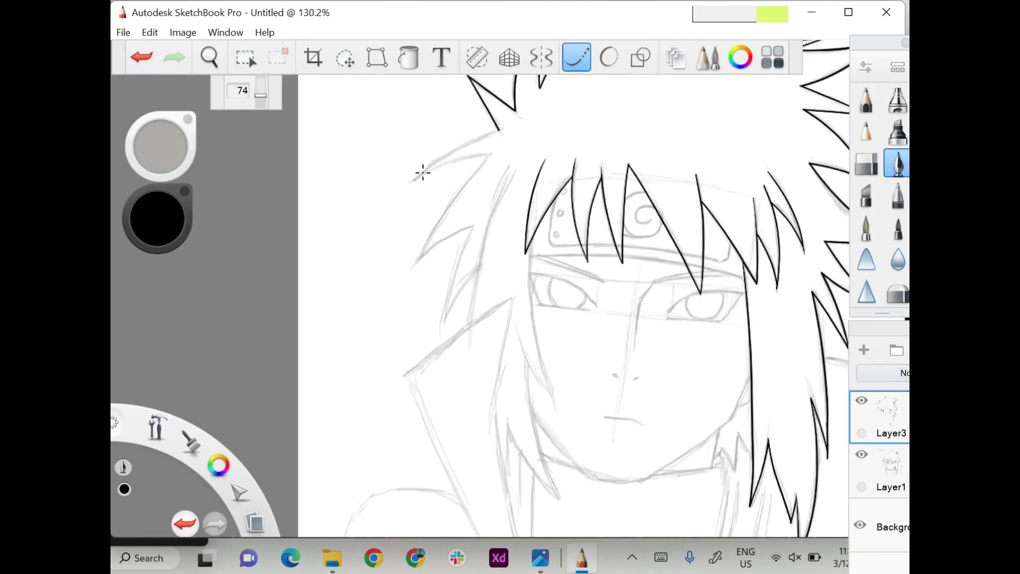
left_click_drag(408, 185, 536, 119)
scroll(535, 119, "left", 1)
left_click_drag(440, 170, 548, 137)
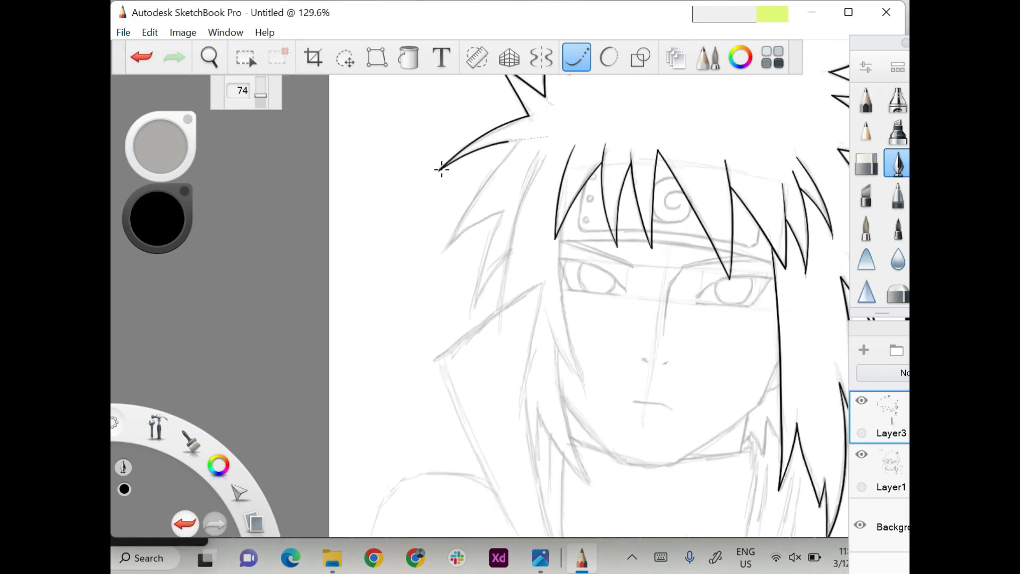
left_click_drag(442, 251, 525, 137)
key("ctrl+z")
left_click_drag(531, 197, 445, 247)
Ink the narrow downward spikes on the lower left side of the hair above the collar.
left_click_drag(475, 304, 517, 179)
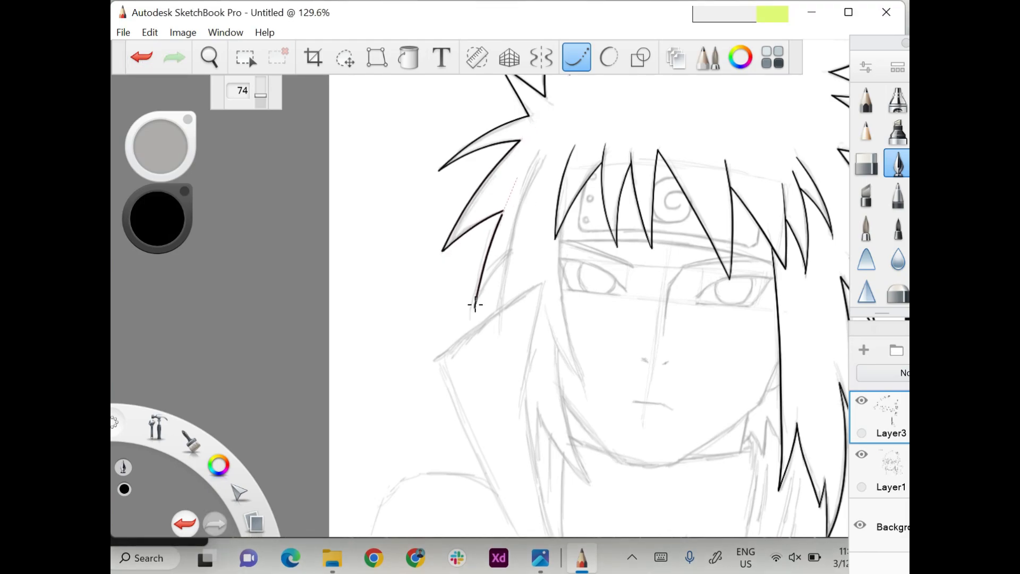
left_click_drag(476, 304, 534, 224)
mouse_move(501, 306)
left_mouse_down()
mouse_move(522, 201)
mouse_move(548, 145)
left_mouse_up()
Ink the long hair strand down the left side of the face, ending in a small point beside the cheek.
scroll(536, 105, "down", 5)
left_click_drag(534, 106, 558, 272)
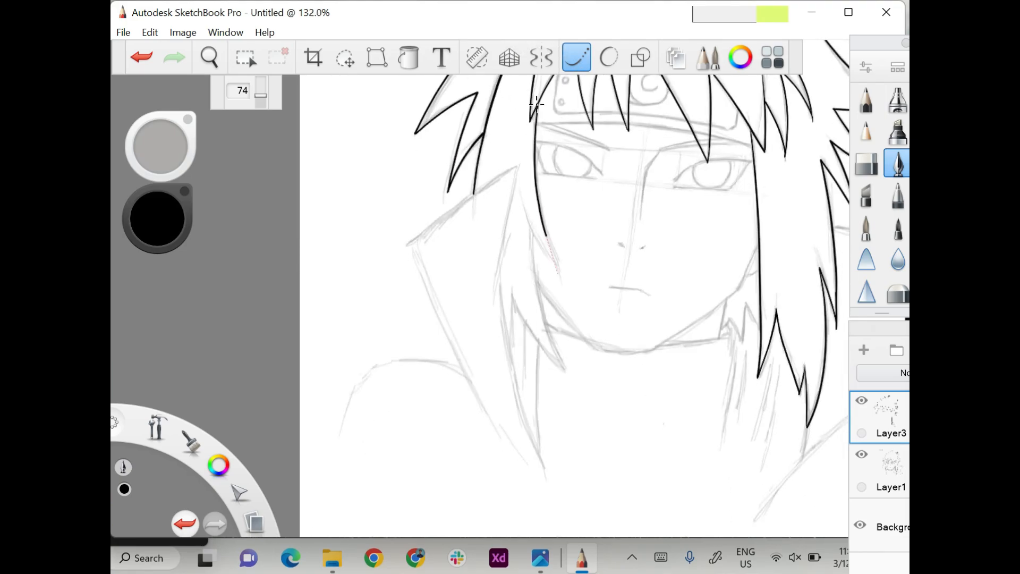
left_click_drag(521, 205, 557, 265)
left_click(141, 57)
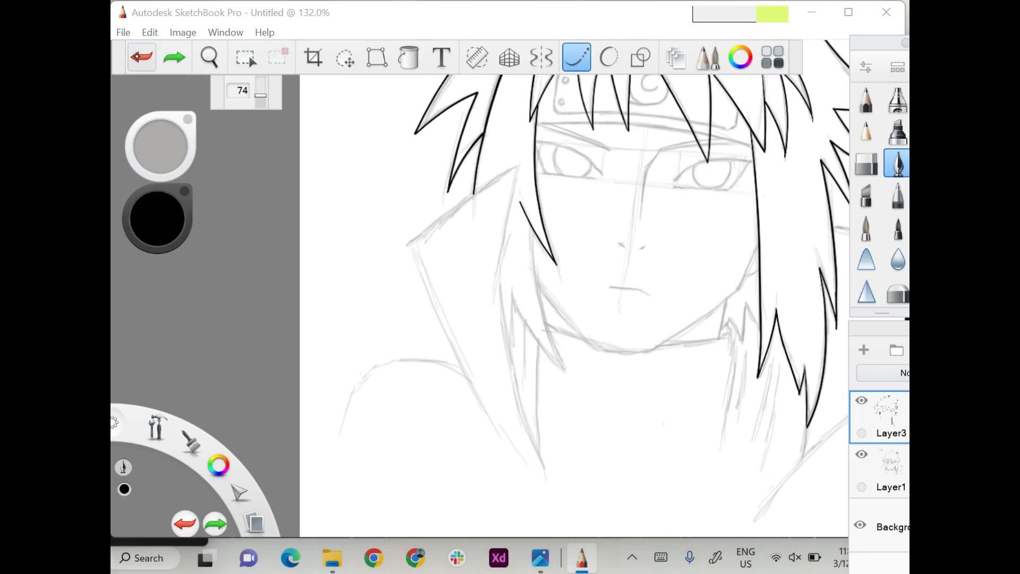
left_click_drag(557, 265, 526, 204)
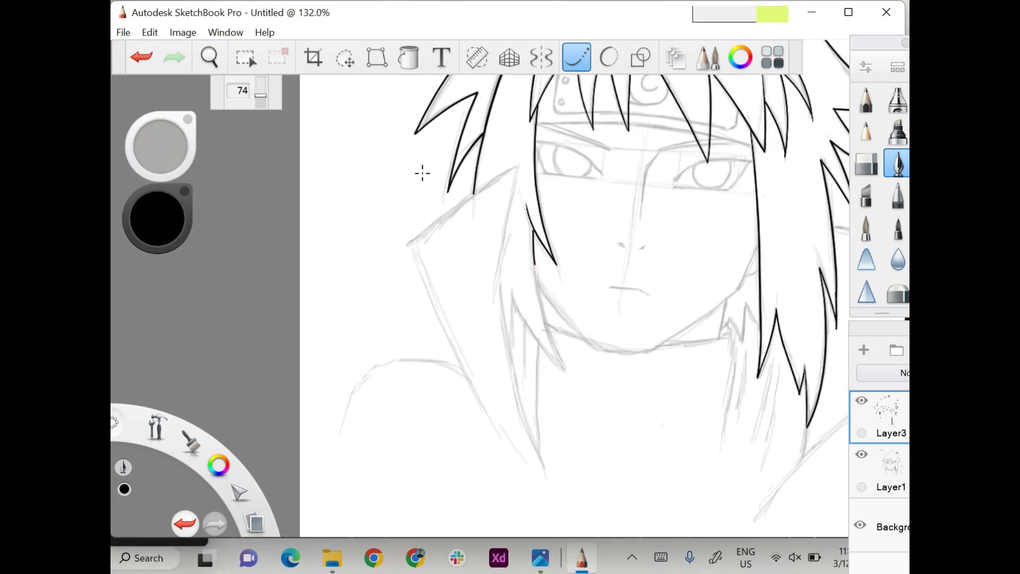
Ink the longer pointed lock below the cheek strand, sweeping down past the left side of the jaw.
left_click_drag(531, 228, 569, 387)
key("ctrl+z")
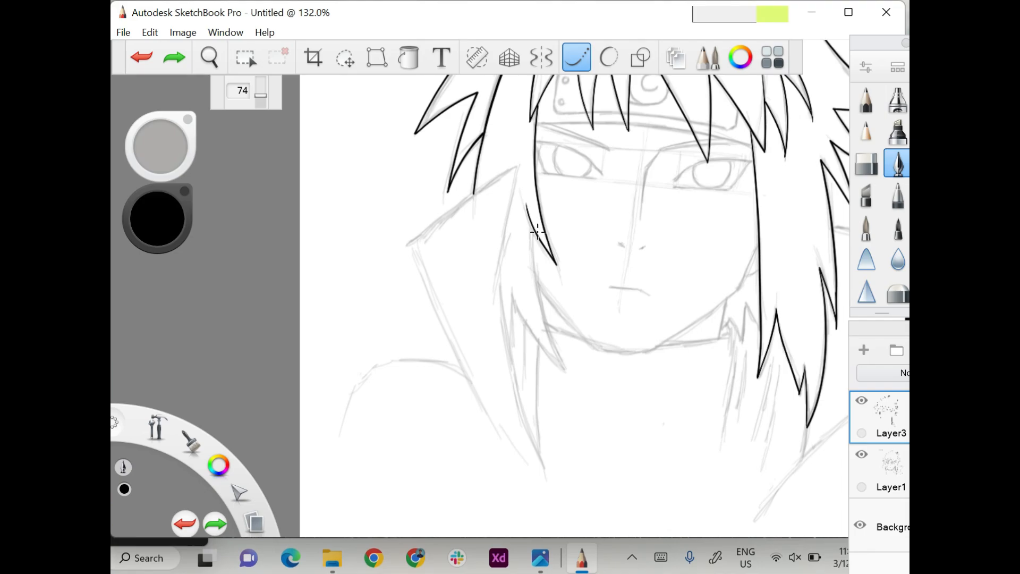
mouse_move(533, 229)
left_mouse_down()
mouse_move(537, 277)
mouse_move(527, 266)
mouse_move(565, 372)
left_mouse_up()
key("ctrl+z")
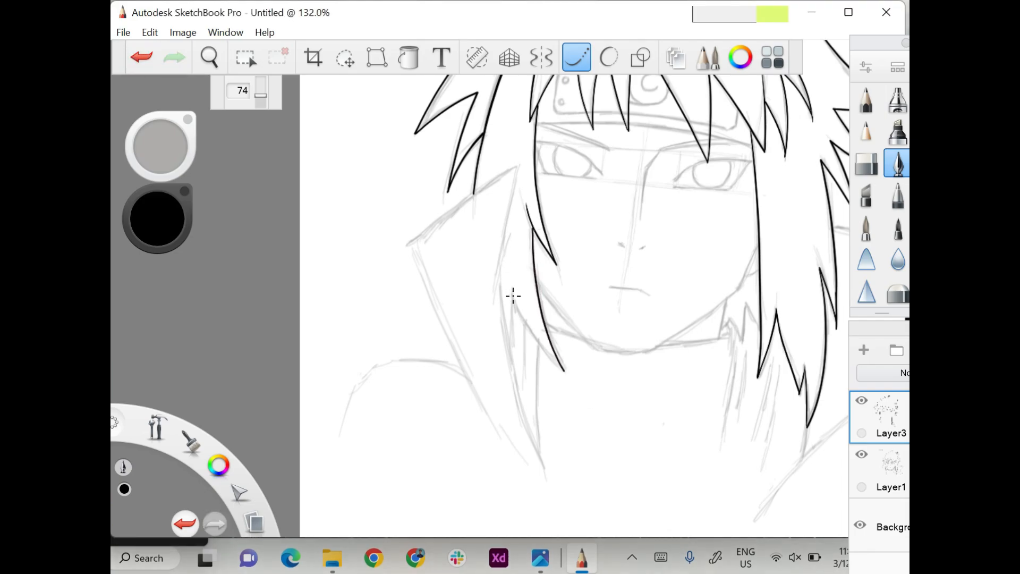
left_click_drag(514, 297, 565, 372)
Ink the inner and outer edges of the raised collar on the left side, meeting near the bottom of the hair.
mouse_move(409, 242)
left_mouse_down()
mouse_move(553, 145)
mouse_move(515, 184)
mouse_move(493, 292)
mouse_move(505, 364)
mouse_move(545, 468)
left_mouse_up()
left_click_drag(410, 244, 536, 477)
left_click(142, 57)
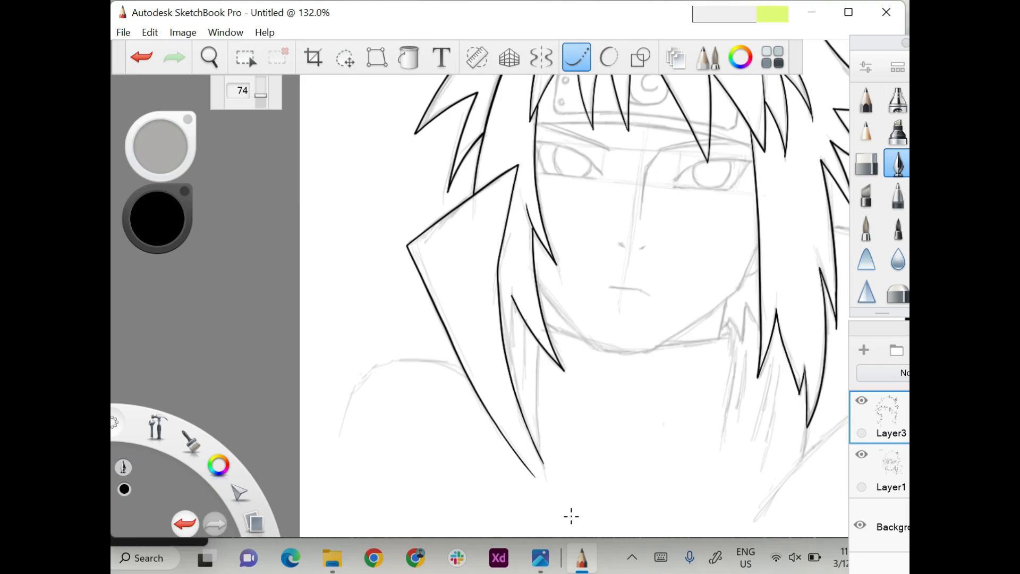
Ink the thin inner hair strands between the left lock and the collar.
left_click_drag(512, 295, 512, 371)
scroll(525, 423, "down", 2)
left_click_drag(523, 223, 525, 340)
left_click_drag(537, 241, 541, 390)
left_click(141, 57)
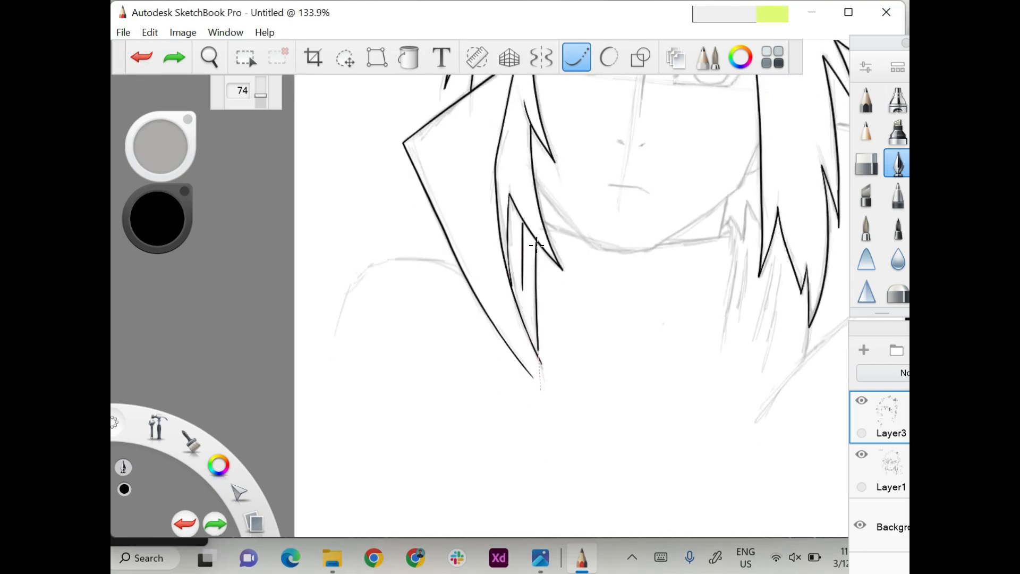
Ink the lower edge of the headband across the forehead from the left strand to the right strand.
scroll(540, 380, "down", 4)
scroll(540, 380, "up", 7)
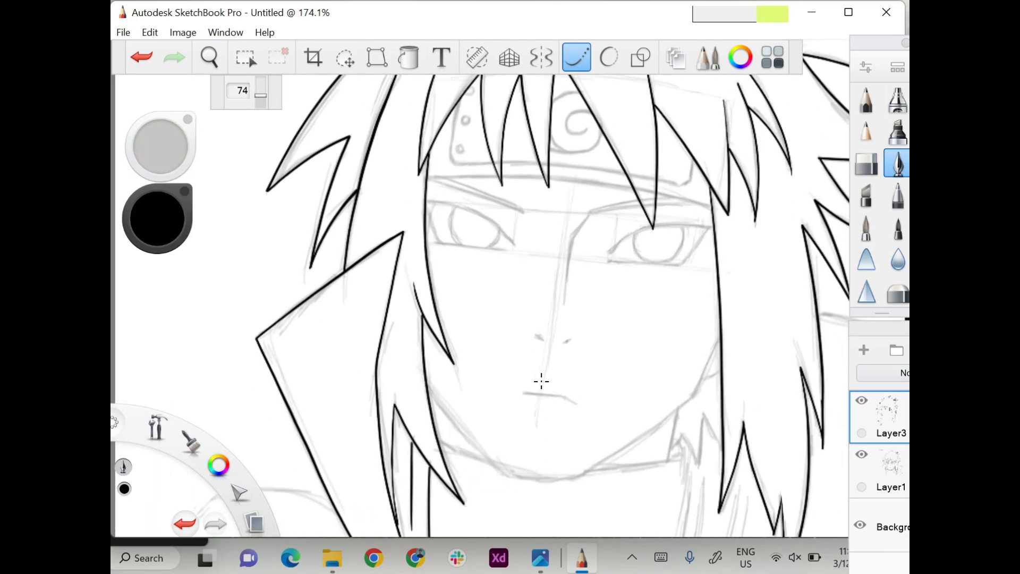
left_click_drag(467, 176, 542, 176)
left_click(141, 57)
left_click_drag(427, 177, 506, 177)
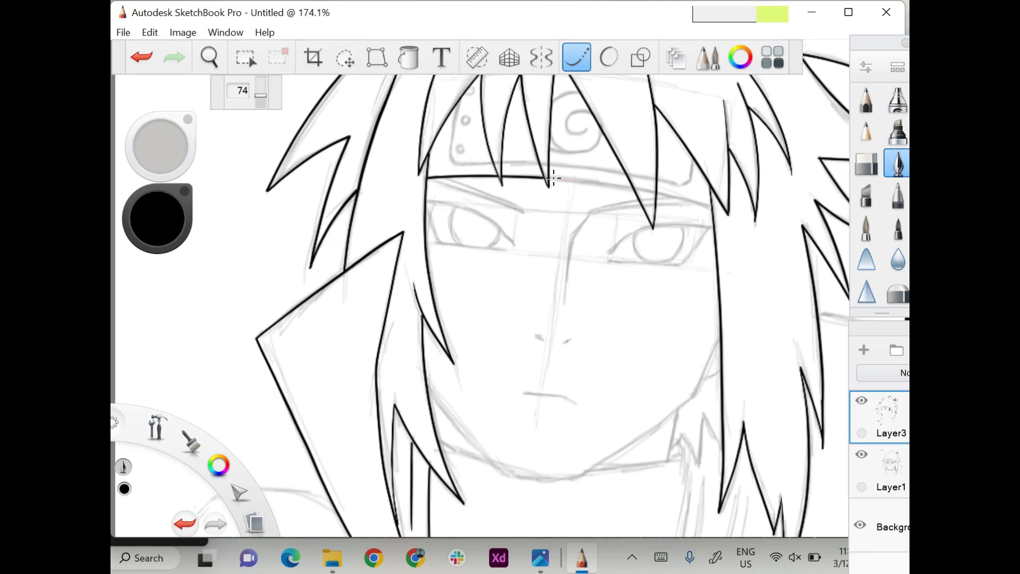
left_click_drag(584, 181, 712, 206)
Lower the stroke steadiness to 51 and ink the left, bottom and right edges of the headband's metal plate.
scroll(747, 210, "up", 2)
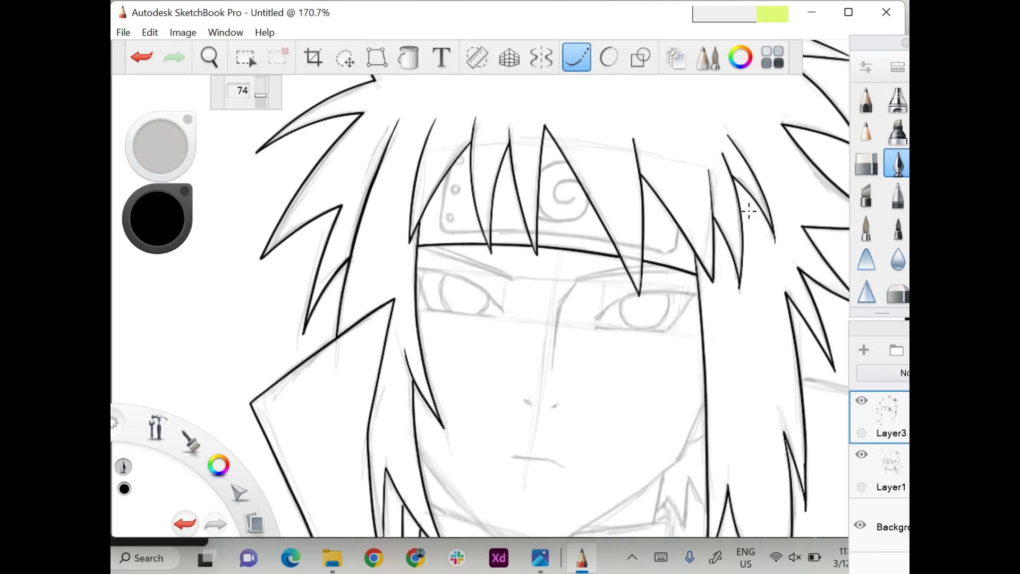
left_click_drag(260, 96, 260, 99)
left_click_drag(449, 172, 441, 236)
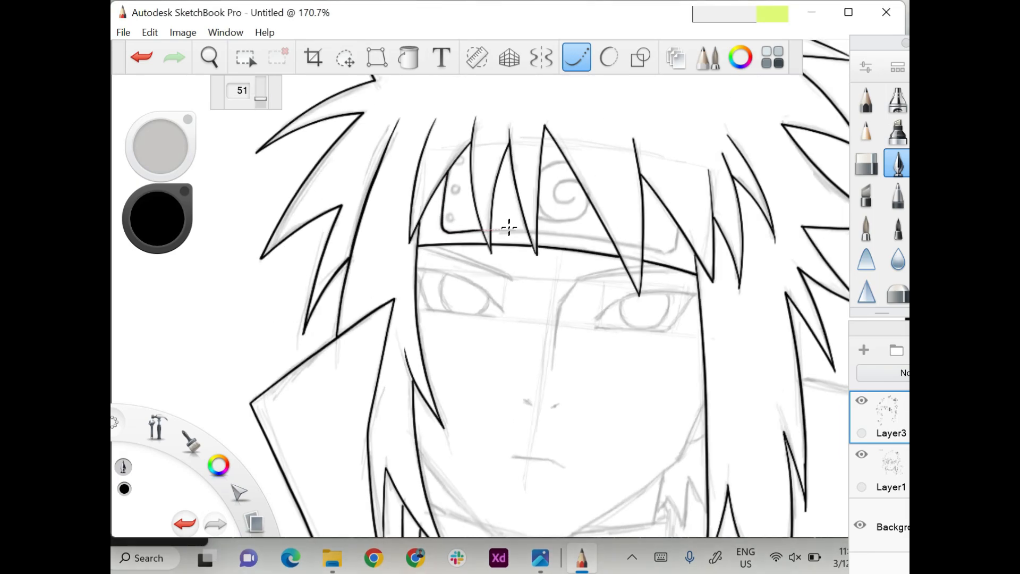
scroll(510, 216, "down", 2)
left_click_drag(494, 146, 642, 161)
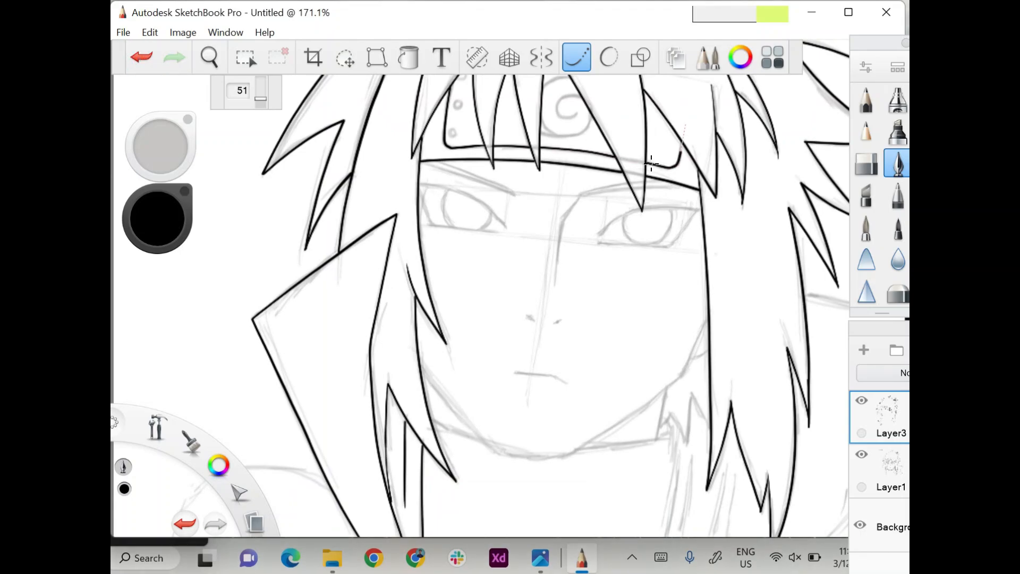
Lower the stroke steadiness and ink the three small rivets at the left end of the headband plate.
scroll(681, 115, "up", 2)
left_click_drag(261, 99, 261, 105)
left_click_drag(463, 159, 455, 164)
mouse_move(457, 188)
left_mouse_down()
mouse_move(455, 198)
mouse_move(458, 189)
left_mouse_up()
left_click_drag(452, 215, 455, 216)
Ink the spiral emblem on the headband plate in dark grey with the stroke steadiness set to 23.
left_click_drag(162, 230, 164, 220)
left_click_drag(260, 105, 260, 101)
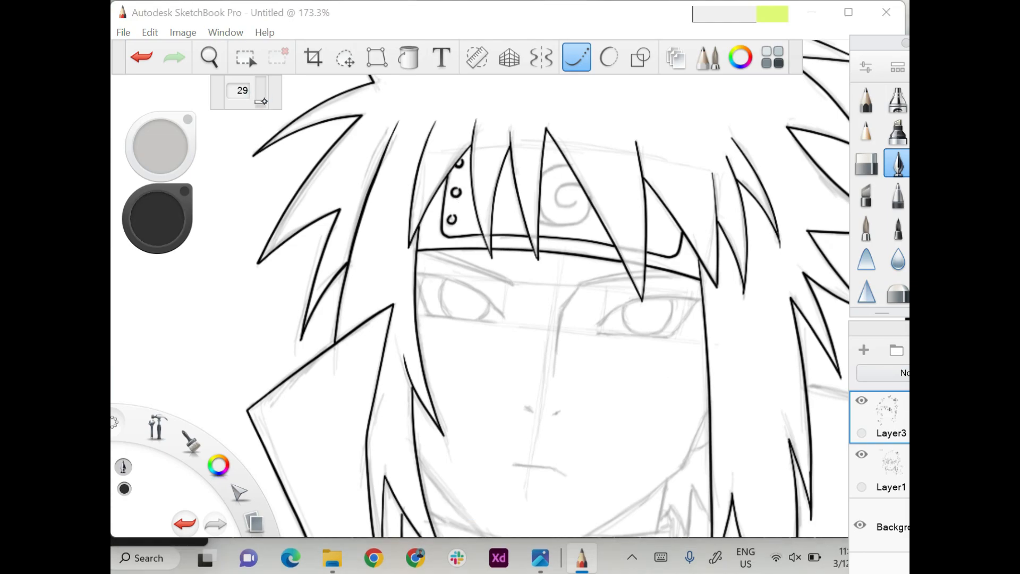
left_click_drag(570, 166, 537, 190)
left_click(145, 57)
left_click_drag(160, 224, 161, 218)
left_click_drag(260, 101, 261, 102)
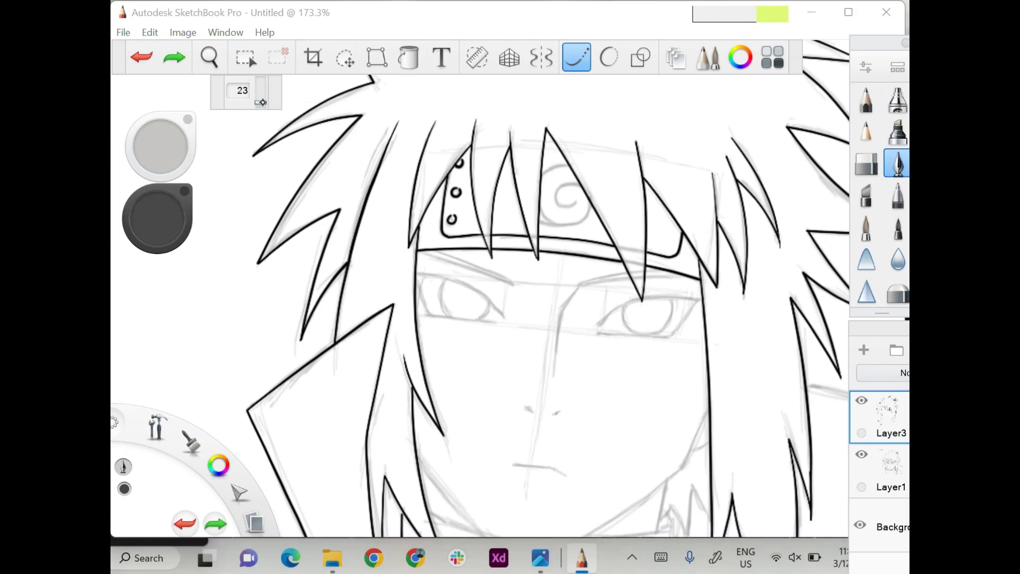
left_click(153, 55)
mouse_move(569, 165)
left_mouse_down()
mouse_move(544, 176)
mouse_move(539, 215)
mouse_move(586, 219)
mouse_move(576, 194)
left_mouse_up()
key("ctrl+z")
scroll(579, 216, "down", 3)
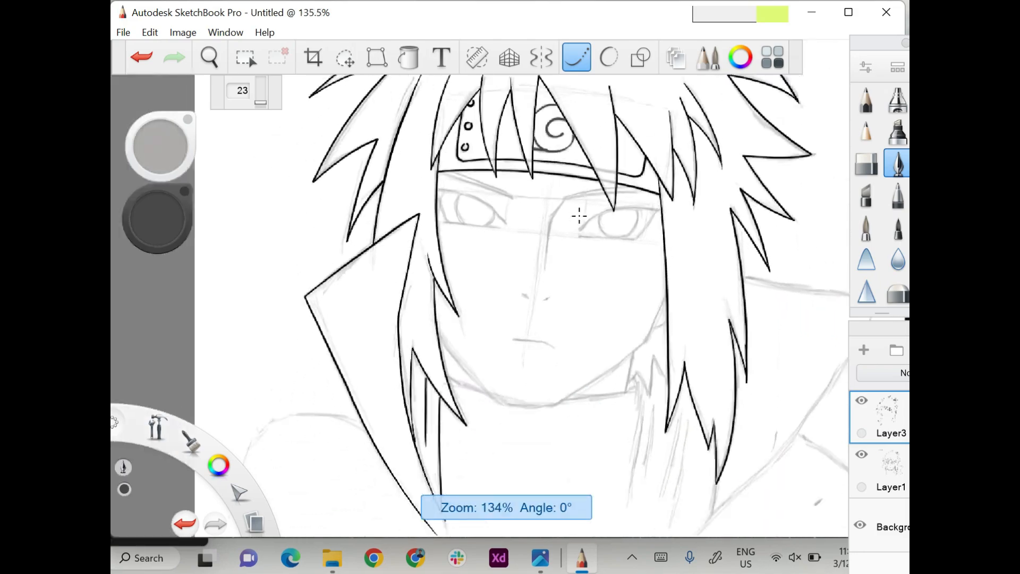
Return the colour to black, set the stroke steadiness to 40 and ink the right eye with its lids and iris.
left_click_drag(158, 218, 157, 247)
scroll(534, 208, "up", 4)
left_click_drag(534, 208, 651, 190)
key("ctrl+z")
left_click_drag(260, 103, 261, 100)
mouse_move(532, 209)
left_mouse_down()
mouse_move(644, 185)
mouse_move(612, 229)
left_mouse_up()
key("ctrl+z")
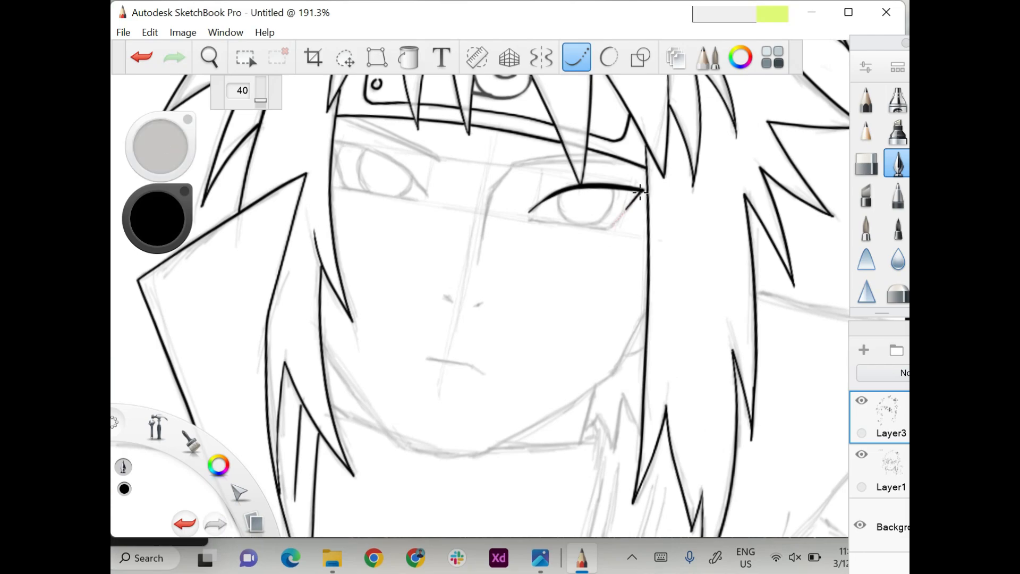
mouse_move(533, 221)
left_mouse_down()
mouse_move(629, 224)
mouse_move(611, 227)
left_mouse_up()
key("ctrl+z")
left_click_drag(561, 193, 583, 227)
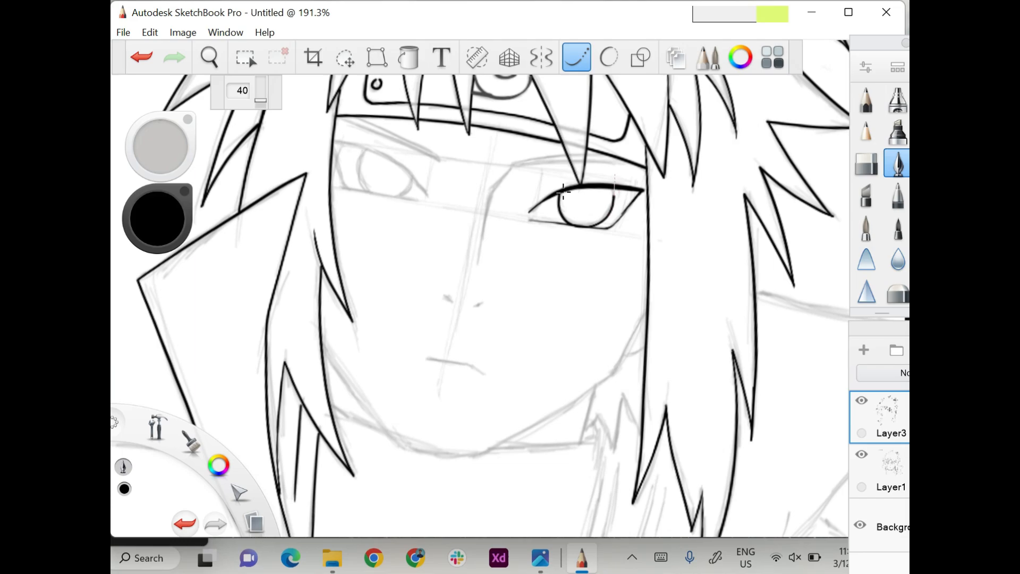
Set the stroke steadiness to 57 and ink the right eyebrow and the nose bridge line running down from it.
left_click_drag(260, 99, 261, 103)
left_click_drag(513, 165, 547, 158)
left_click(141, 57)
left_click_drag(260, 102, 260, 97)
mouse_move(512, 166)
left_mouse_down()
mouse_move(599, 155)
mouse_move(662, 168)
left_mouse_up()
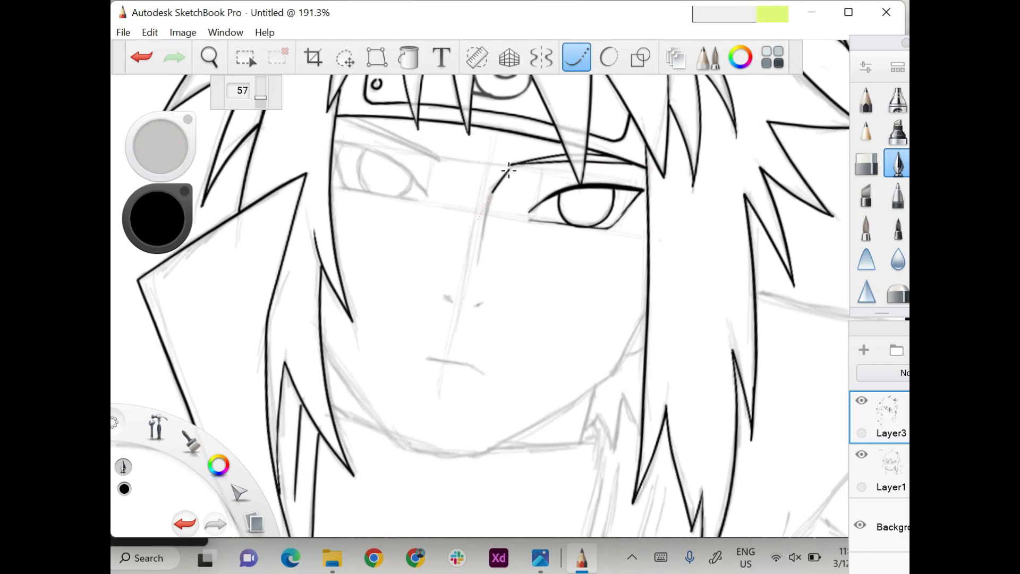
left_click_drag(508, 170, 477, 287)
Ink the slanted left eyebrow just below the headband.
scroll(496, 198, "left", 4)
mouse_move(528, 142)
left_mouse_down()
mouse_move(666, 192)
mouse_move(639, 177)
left_mouse_up()
key("ctrl+z")
left_click_drag(548, 141, 530, 142)
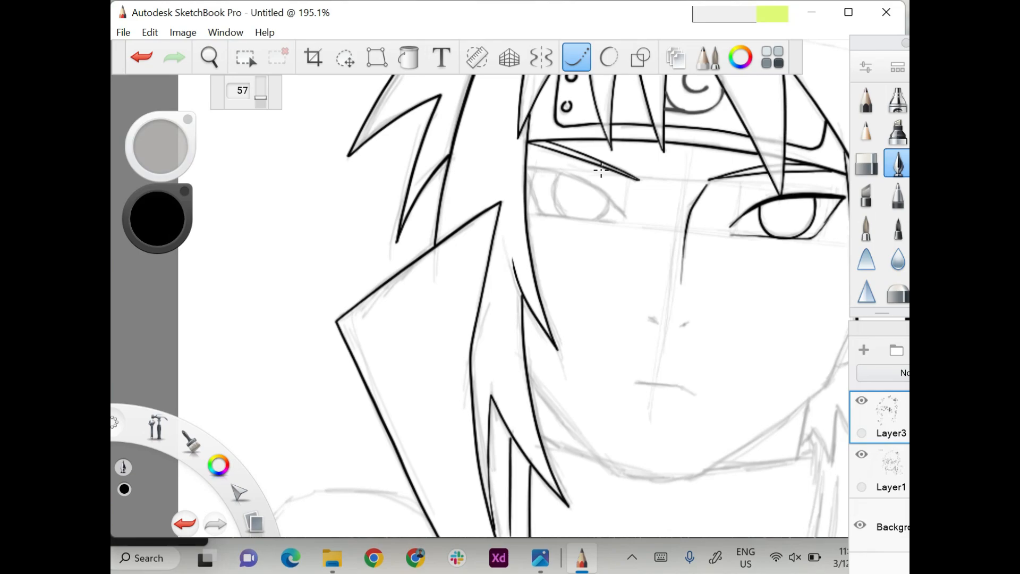
Ink the left eye with its upper lid, lower lid, outer corner and iris.
mouse_move(626, 212)
left_mouse_down()
mouse_move(539, 169)
mouse_move(595, 189)
mouse_move(626, 218)
left_mouse_up()
key("ctrl+z")
mouse_move(588, 186)
left_mouse_down()
mouse_move(530, 169)
mouse_move(631, 208)
left_mouse_up()
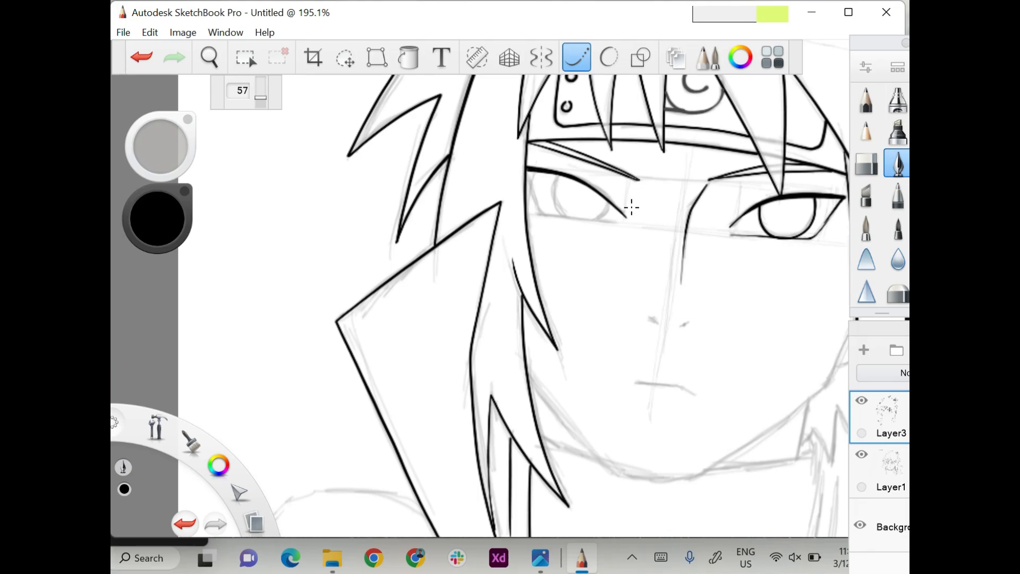
key("ctrl+z")
left_click_drag(547, 214, 619, 222)
key("ctrl+z")
left_click_drag(541, 213, 621, 224)
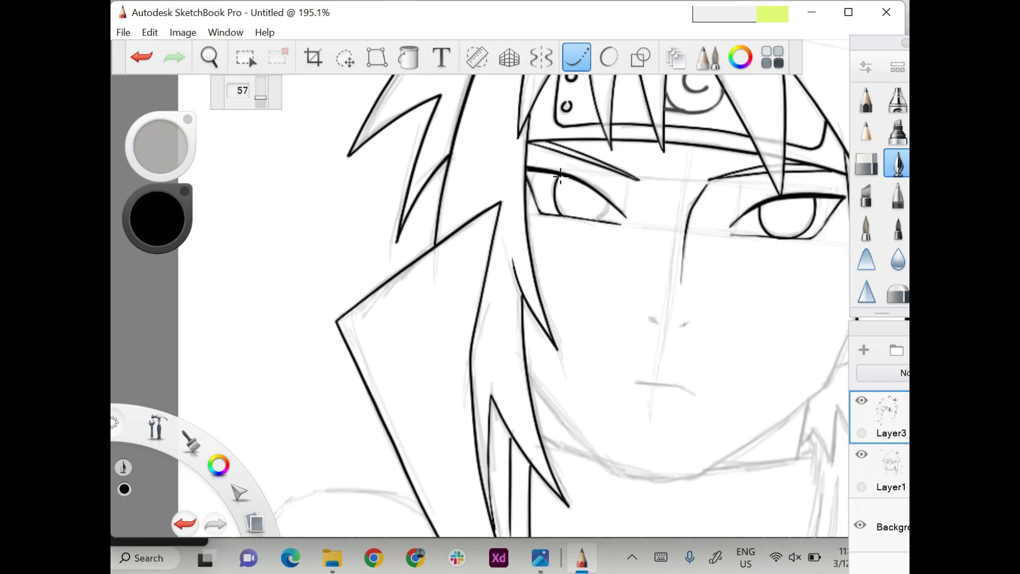
left_click_drag(560, 176, 618, 177)
Ink the rivet at the right end of the headband plate and the small nostril and mouth lines.
scroll(618, 174, "down", 5)
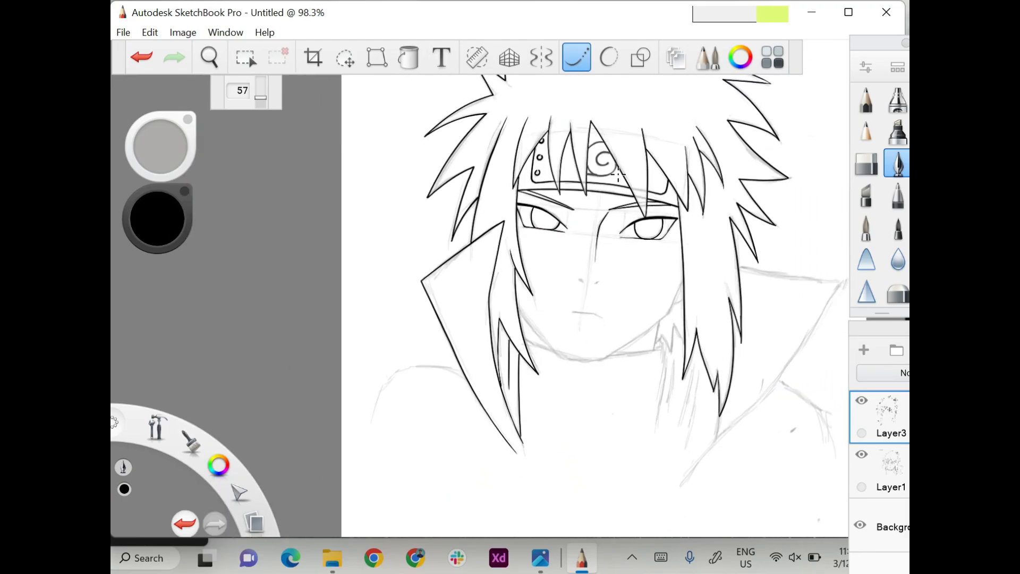
scroll(618, 174, "up", 7)
scroll(616, 172, "down", 4)
scroll(585, 186, "down", 3)
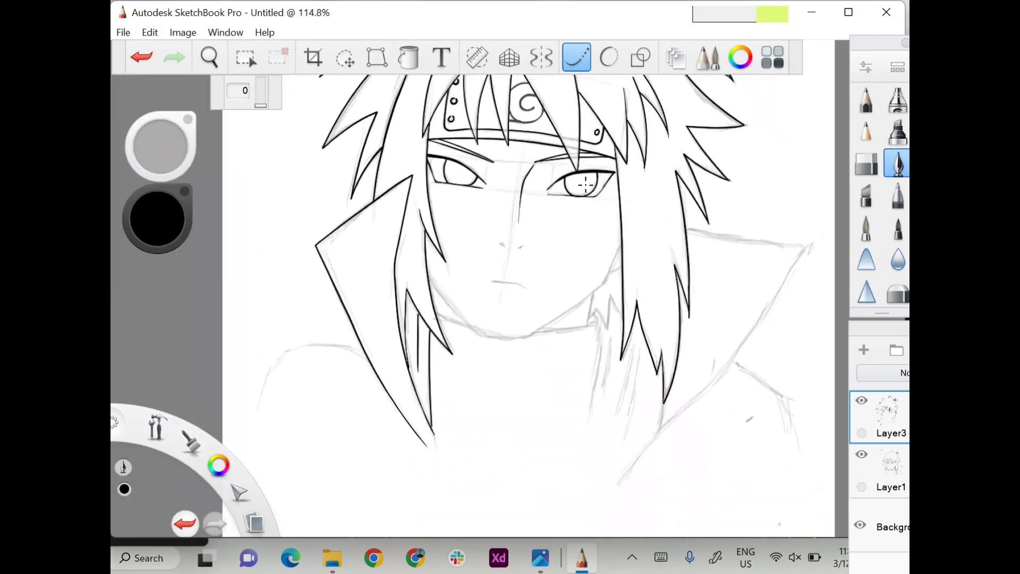
scroll(586, 186, "up", 3)
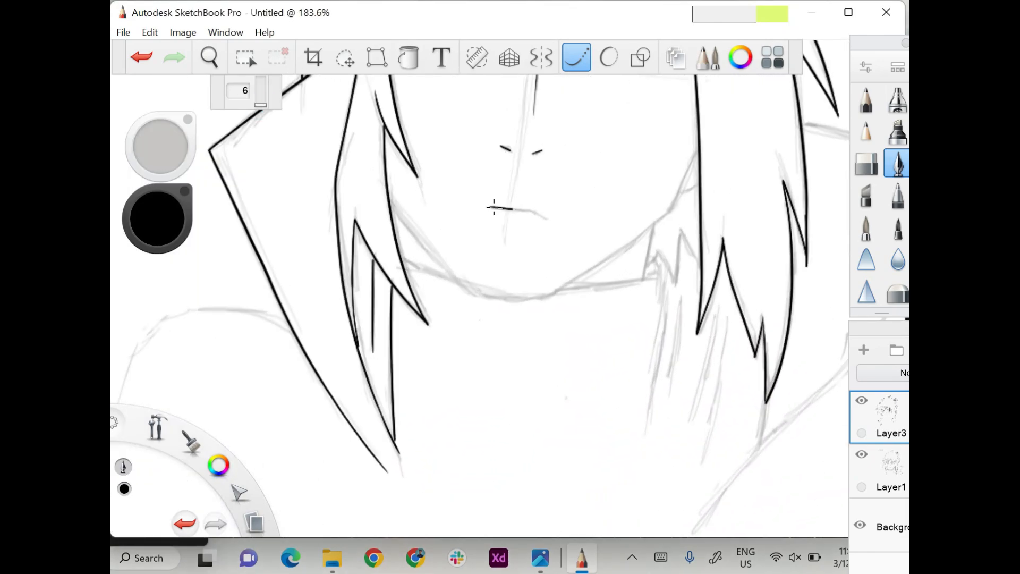
Set the stroke steadiness to 46 and ink the jawline from the right hair strand around the chin to the left lock.
left_click_drag(260, 105, 261, 99)
mouse_move(699, 148)
left_mouse_down()
mouse_move(670, 208)
mouse_move(555, 294)
mouse_move(441, 251)
left_mouse_up()
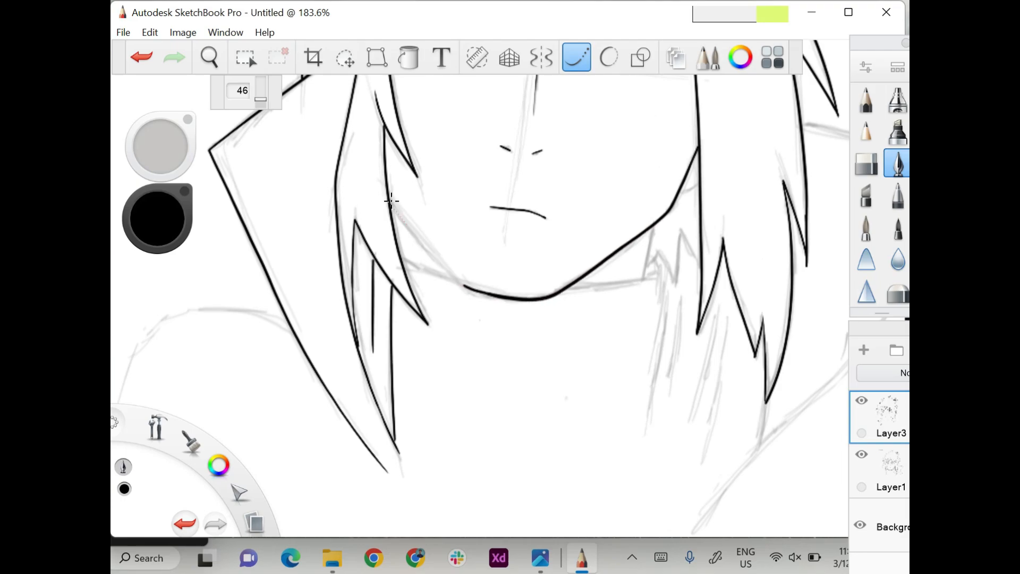
left_click_drag(390, 201, 512, 294)
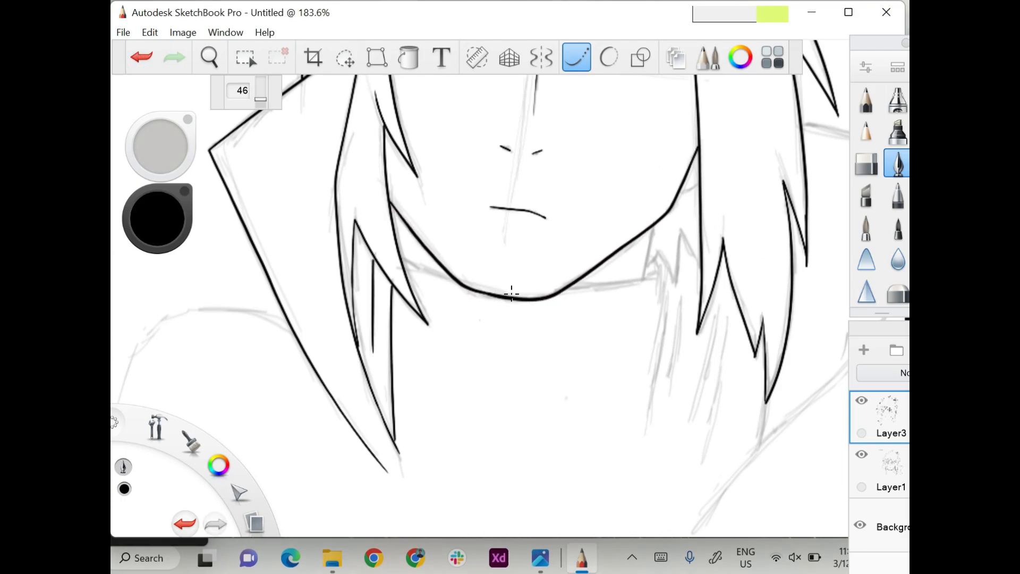
Ink the ear line beside the right cheek and the neckline segments under both sides of the jaw.
scroll(511, 293, "down", 3)
scroll(510, 294, "up", 2)
left_click_drag(611, 175, 648, 146)
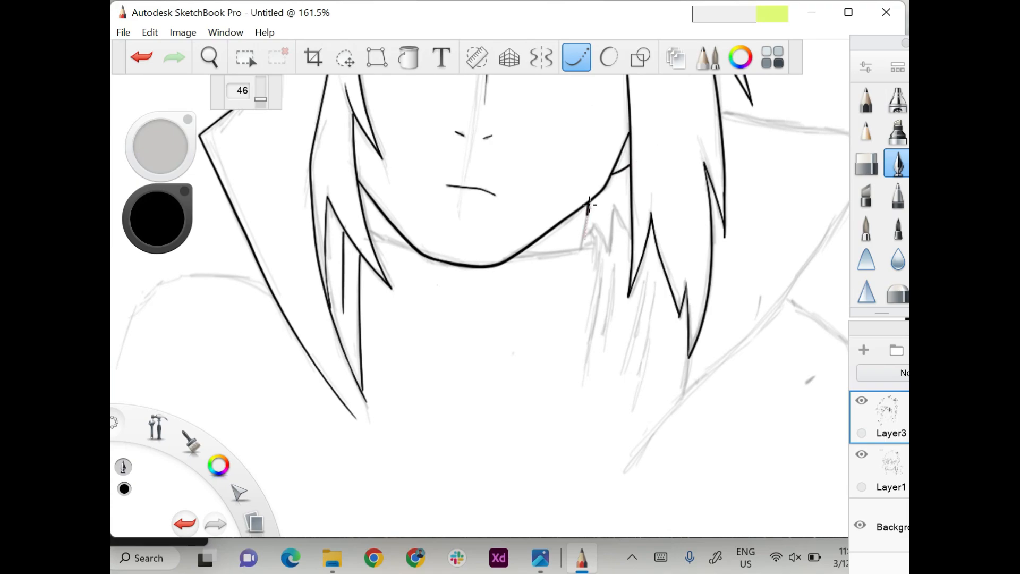
key("ctrl+z")
left_click_drag(589, 204, 583, 248)
left_click_drag(517, 258, 609, 239)
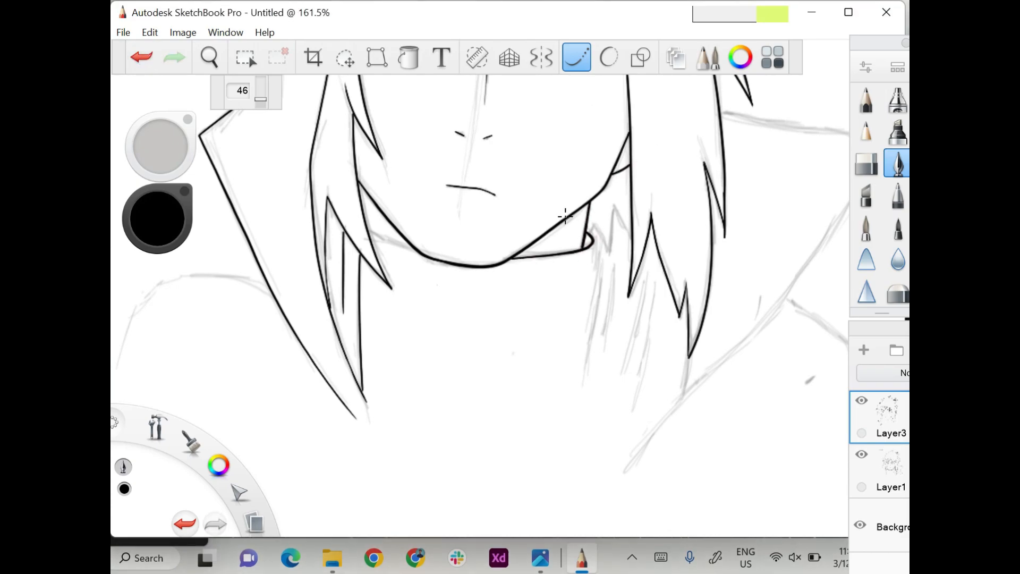
left_click_drag(371, 229, 449, 252)
Set the brush size to about 6.8 and ink the thin hair strands behind the neck on the right, with steadiness 29.
left_click_drag(162, 144, 164, 157)
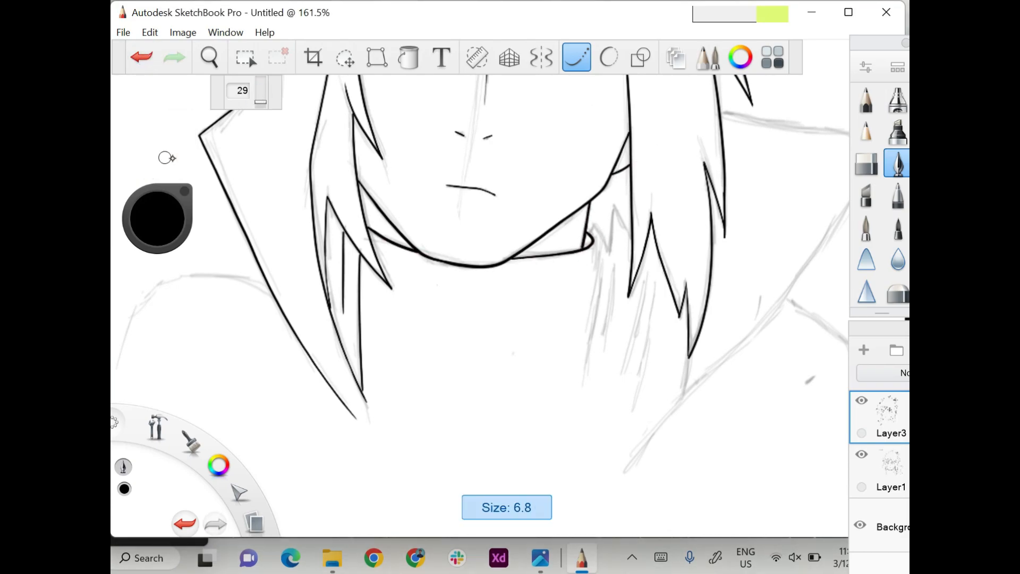
mouse_move(587, 233)
left_mouse_down()
mouse_move(599, 223)
mouse_move(611, 252)
left_mouse_up()
mouse_move(614, 206)
left_mouse_down()
mouse_move(633, 244)
mouse_move(587, 356)
left_mouse_up()
key("ctrl+z")
left_click_drag(594, 242, 587, 380)
left_click_drag(615, 265, 605, 350)
left_click_drag(646, 279, 623, 419)
Ink the pointed right collar and the line joining the long right hair lock to it.
scroll(611, 421, "down", 5)
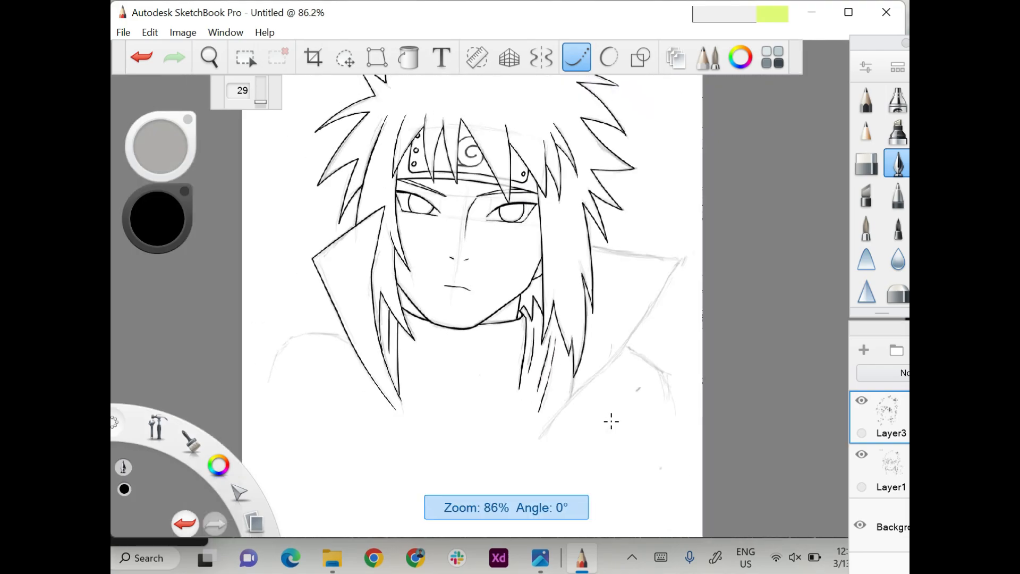
scroll(611, 421, "up", 3)
mouse_move(571, 158)
left_mouse_down()
mouse_move(667, 172)
mouse_move(514, 356)
left_mouse_up()
left_click_drag(533, 254, 548, 339)
Ink the left and right shoulder curves outward from the collar with stroke steadiness 63.
mouse_move(228, 301)
left_mouse_down()
mouse_move(276, 239)
mouse_move(349, 275)
left_mouse_up()
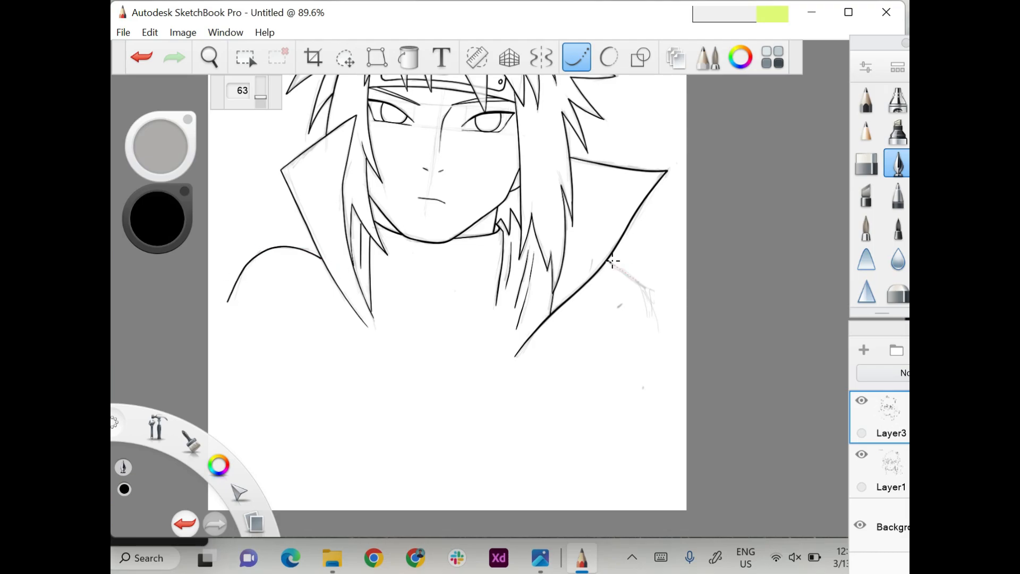
left_click_drag(613, 261, 667, 322)
key("ctrl+z")
scroll(611, 266, "up", 3)
mouse_move(558, 197)
left_mouse_down()
mouse_move(580, 209)
mouse_move(638, 290)
left_mouse_up()
Switch to the Pencil with Steady Stroke turned off and draw a small solid pupil in each eye.
scroll(656, 358, "down", 4)
scroll(655, 358, "up", 5)
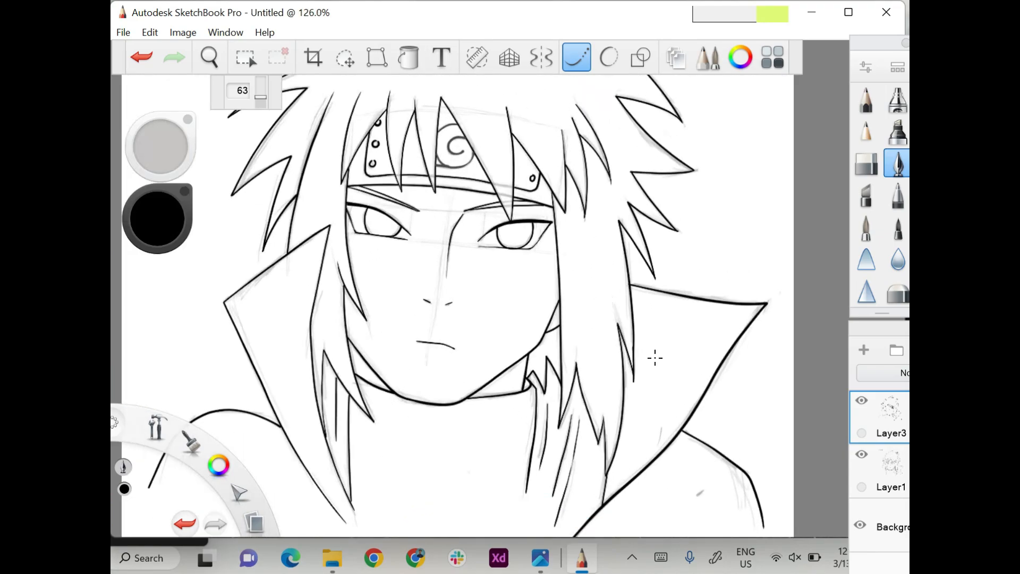
left_click(866, 100)
left_click(577, 57)
left_click_drag(514, 231, 518, 231)
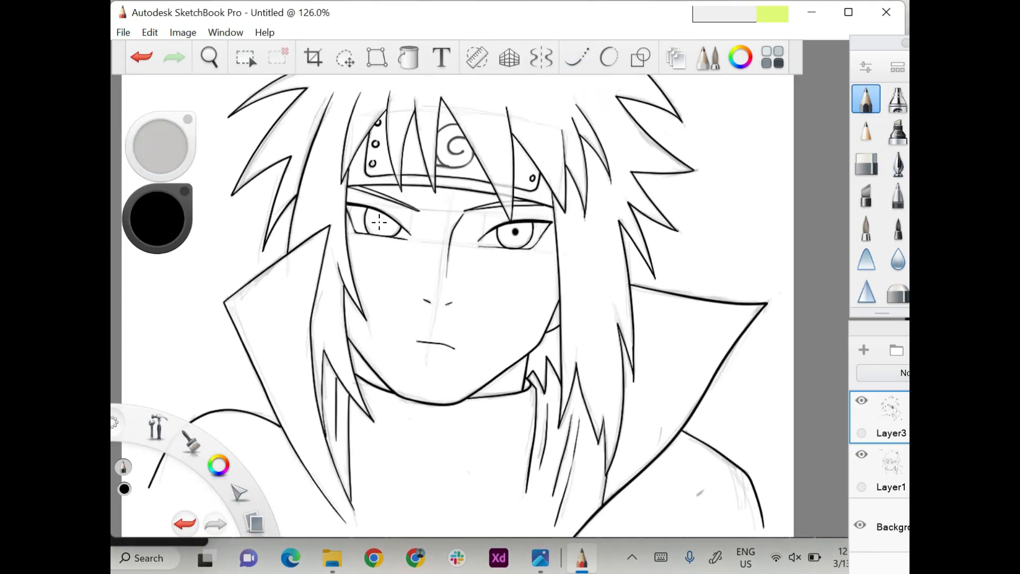
scroll(385, 219, "down", 5)
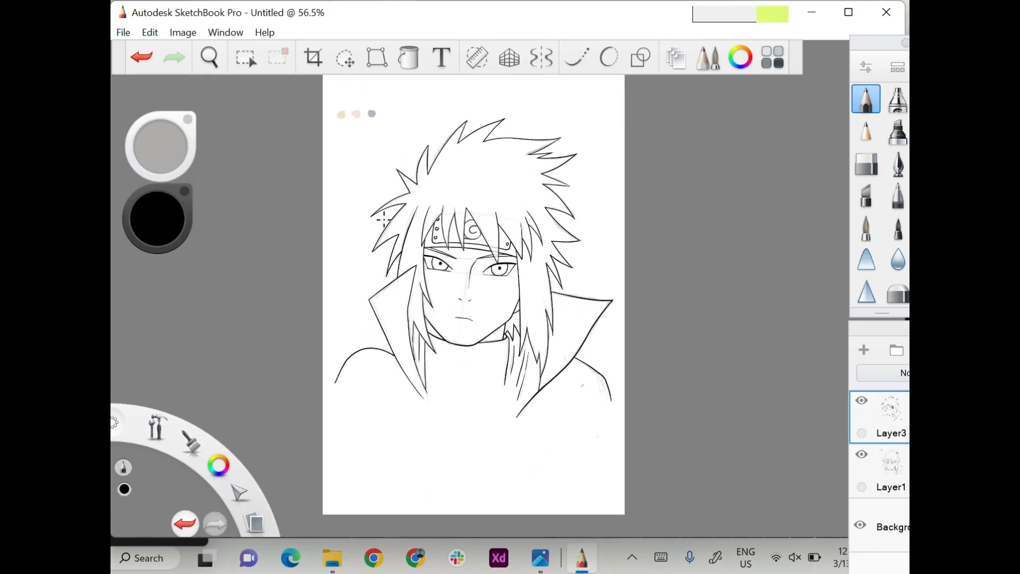
scroll(384, 220, "up", 1)
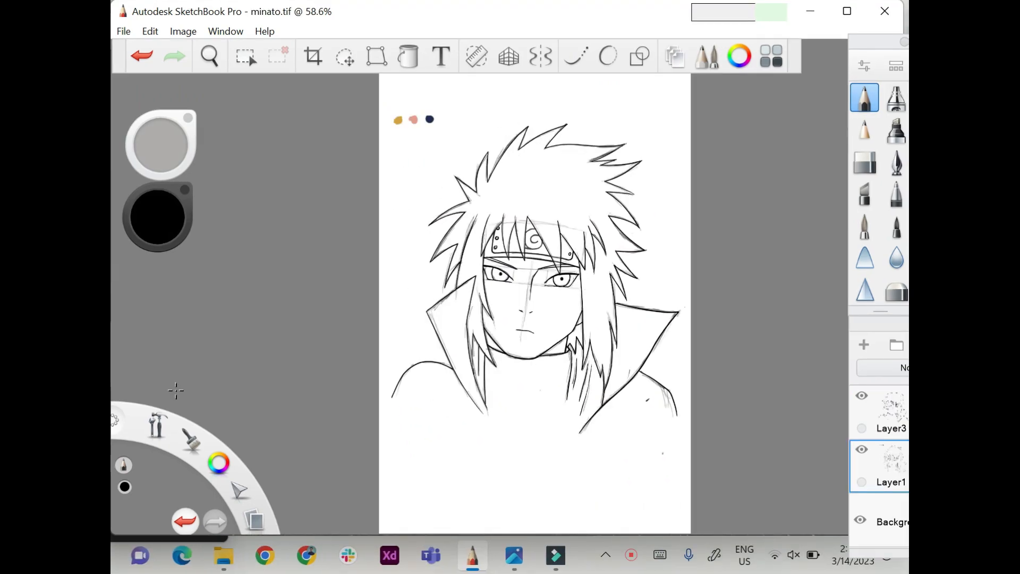
Sample the golden-yellow reference swatch, choose the Paintbrush and add a new layer between the sketch and the line art.
scroll(176, 391, "up", 2)
left_click(158, 217)
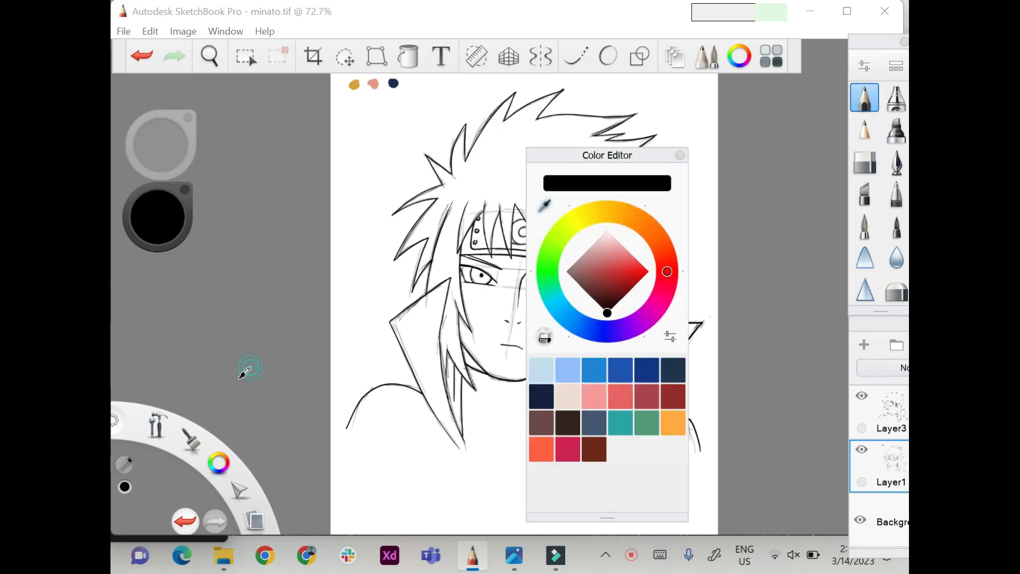
left_click(545, 206)
left_click(354, 84)
left_click(441, 489)
left_click(865, 226)
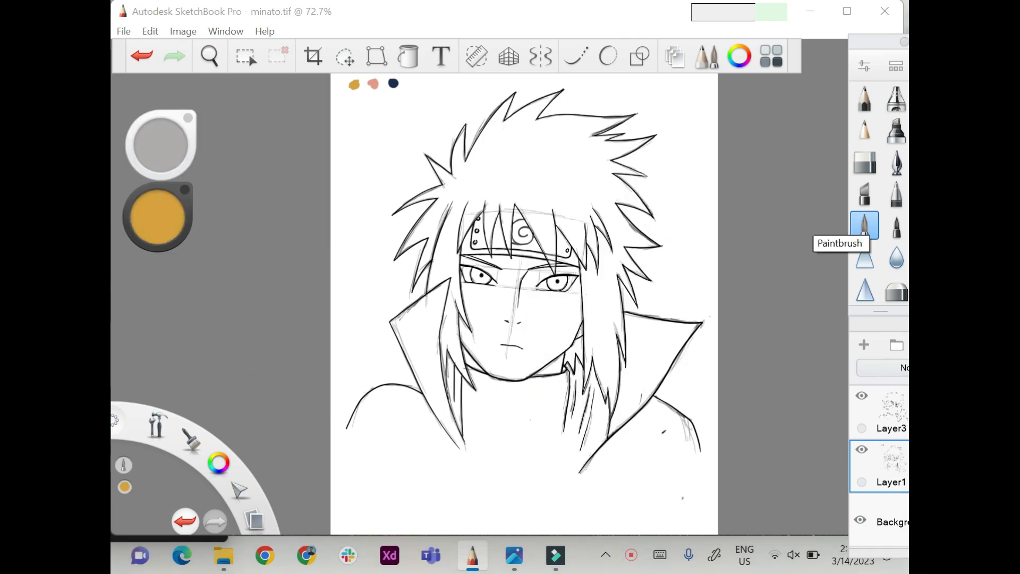
scroll(319, 415, "up", 3)
left_click(864, 345)
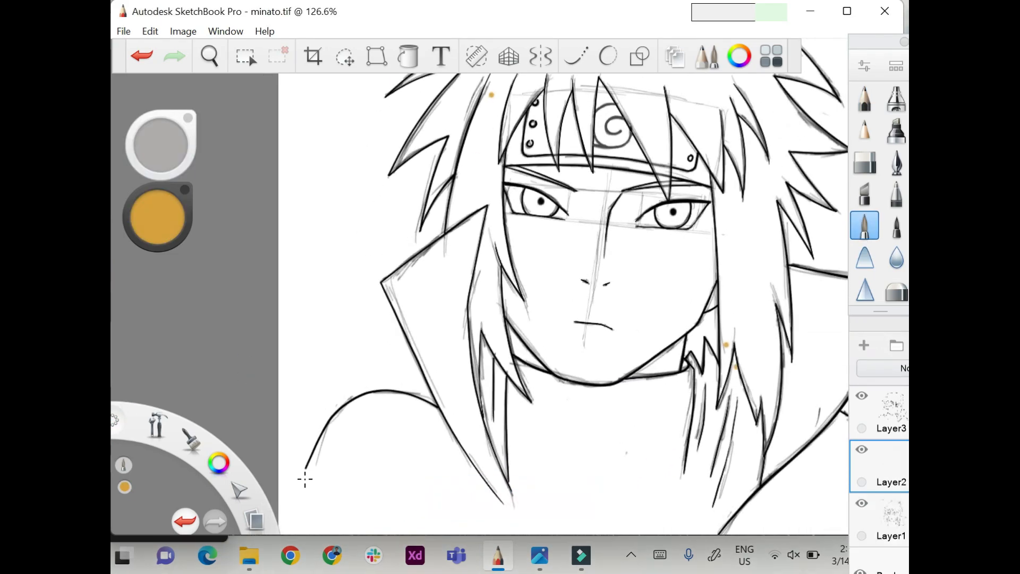
Paint the long hair lock left of the face golden, down to its pointed tips beside the collar.
mouse_move(492, 91)
left_mouse_down()
mouse_move(452, 218)
mouse_move(477, 184)
left_mouse_up()
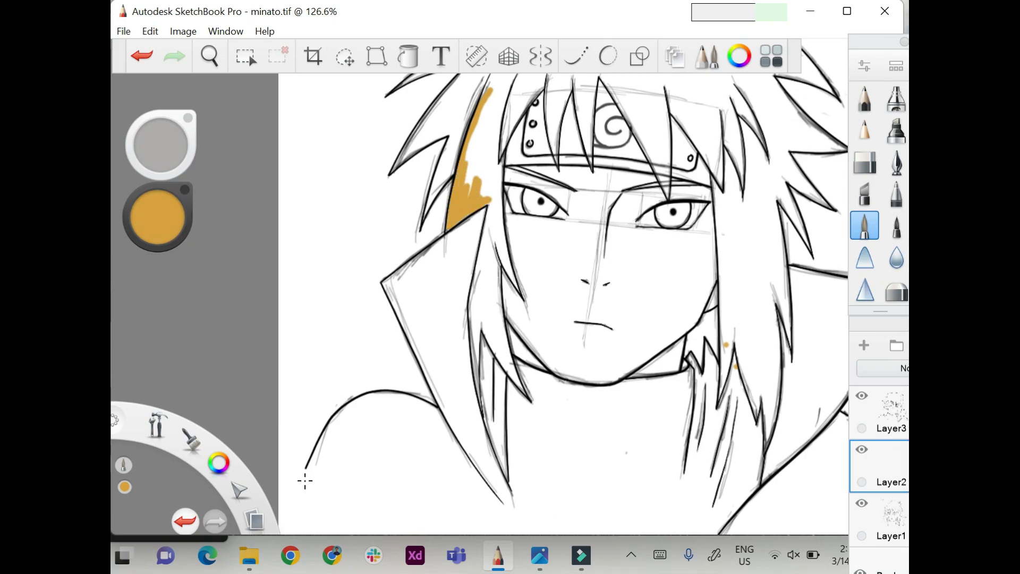
mouse_move(511, 103)
left_mouse_down()
mouse_move(498, 194)
mouse_move(503, 251)
left_mouse_up()
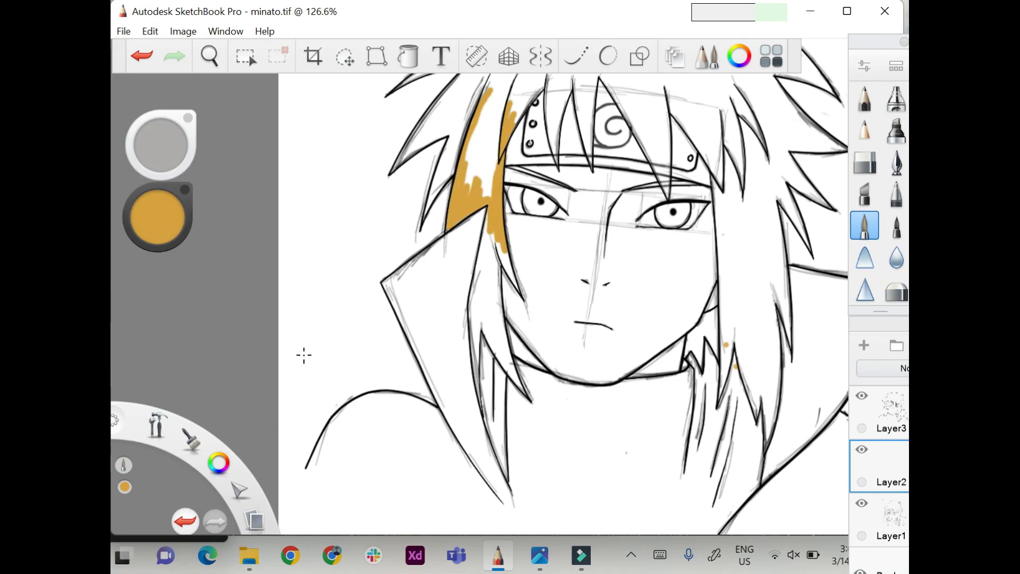
mouse_move(488, 217)
left_mouse_down()
mouse_move(477, 301)
mouse_move(497, 311)
mouse_move(503, 341)
left_mouse_up()
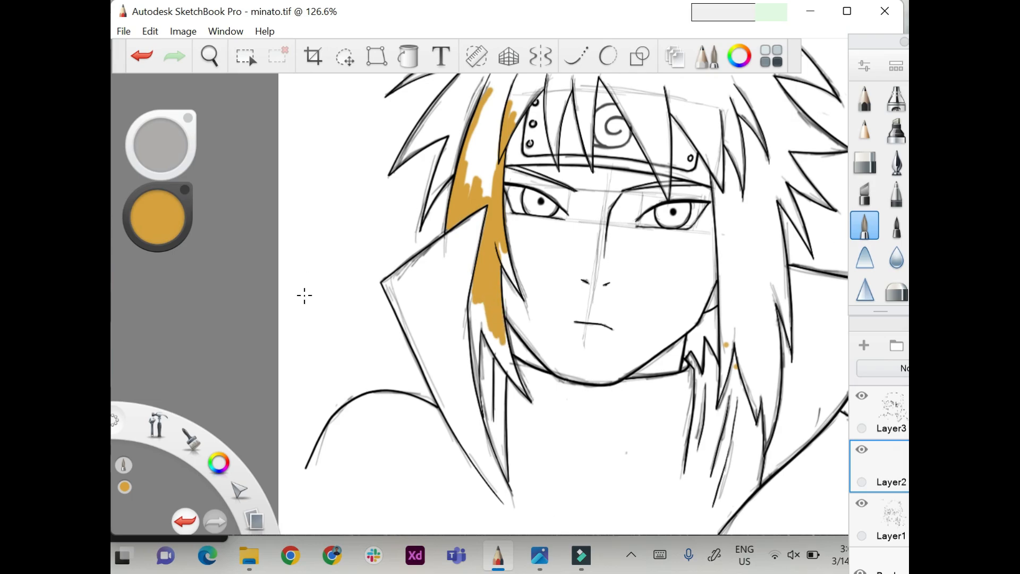
left_click_drag(478, 307, 502, 351)
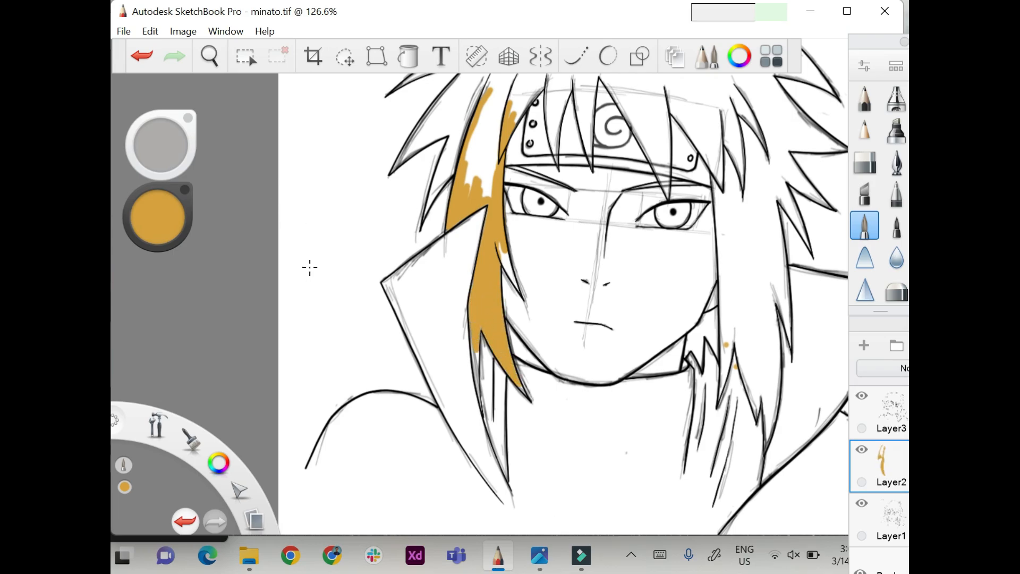
scroll(322, 234, "up", 3)
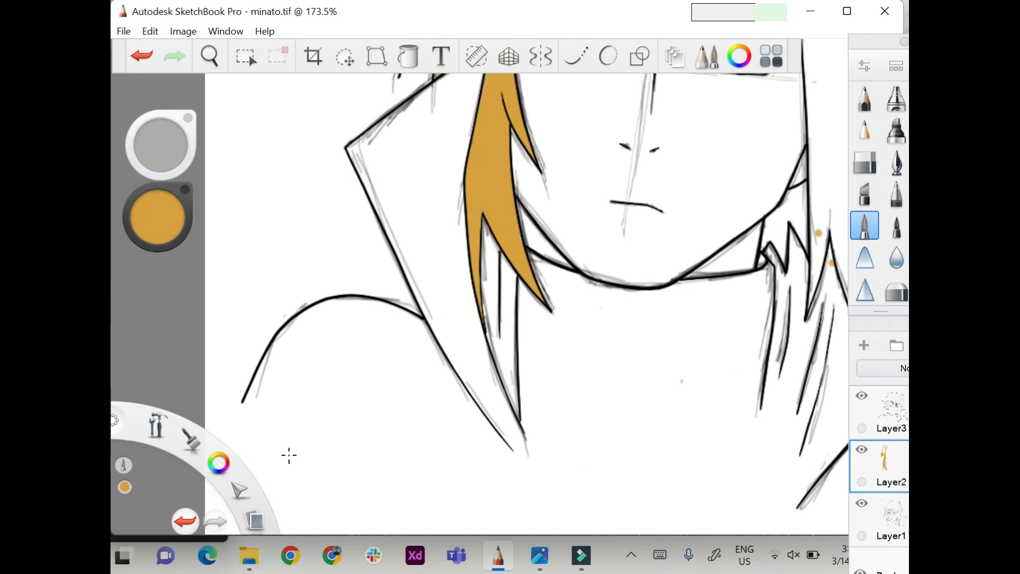
Fill the upper part of the left hair lock and the two lower spikes beside it with golden colour.
scroll(289, 455, "down", 3)
scroll(272, 297, "up", 3)
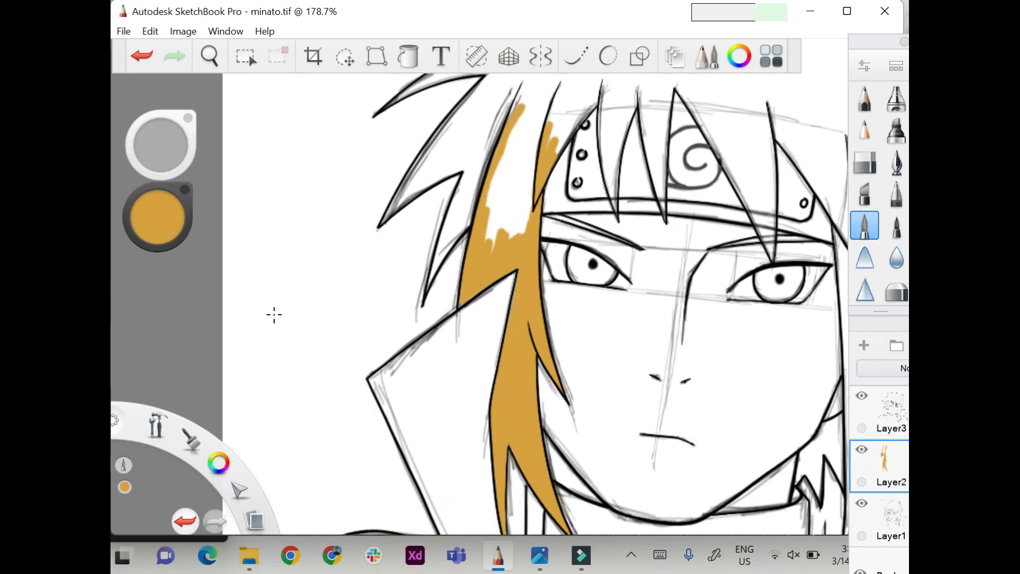
mouse_move(494, 244)
left_mouse_down()
mouse_move(513, 165)
mouse_move(545, 127)
mouse_move(521, 98)
left_mouse_up()
mouse_move(433, 277)
left_mouse_down()
mouse_move(469, 219)
mouse_move(485, 155)
mouse_move(436, 283)
left_mouse_up()
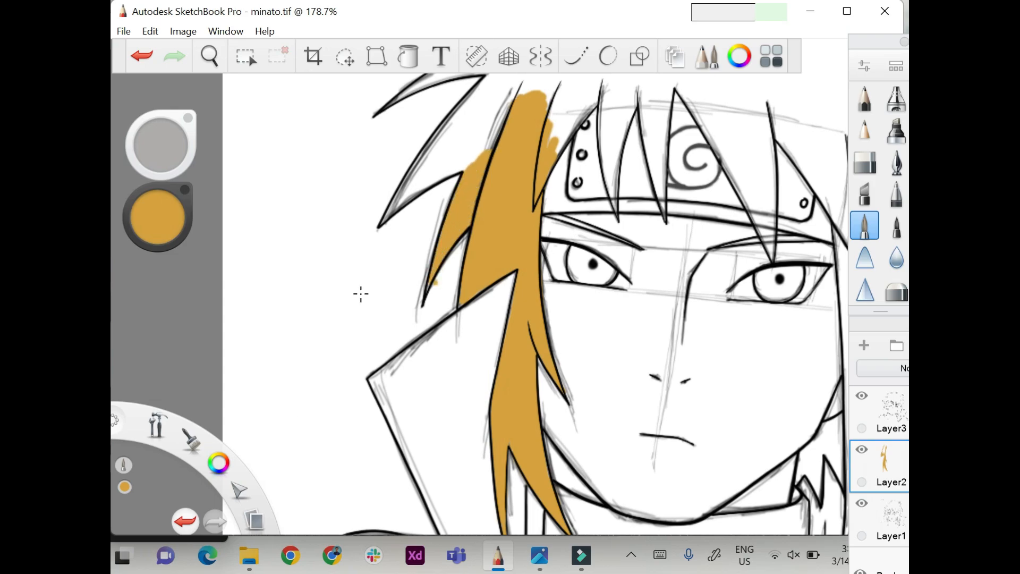
left_click_drag(517, 270, 556, 375)
left_click(804, 442)
mouse_move(589, 258)
left_mouse_down()
mouse_move(601, 230)
mouse_move(645, 190)
mouse_move(572, 186)
mouse_move(508, 267)
mouse_move(450, 294)
mouse_move(528, 179)
mouse_move(504, 248)
mouse_move(563, 186)
left_mouse_up()
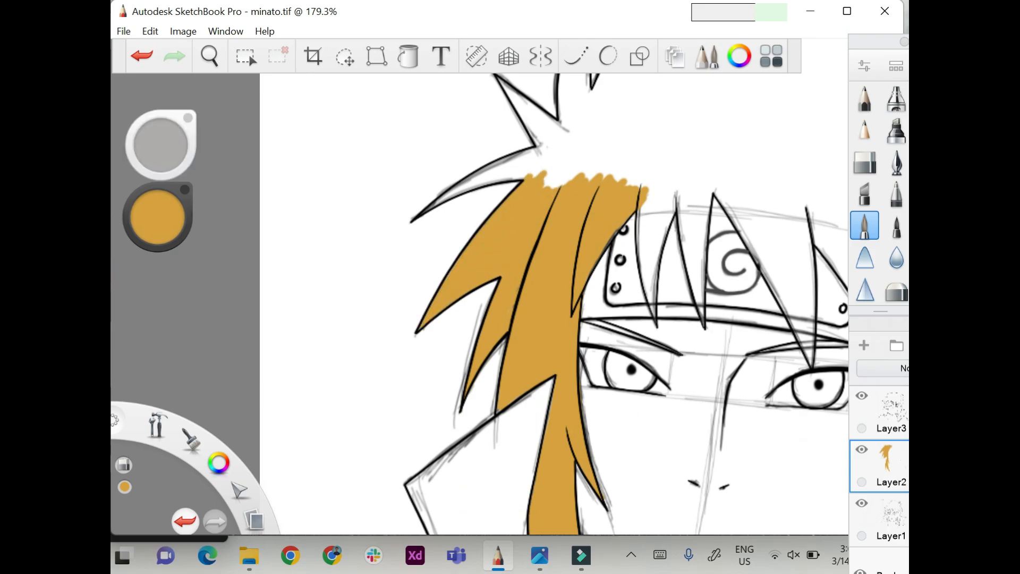
Paint the curved hair spike above the filled left side golden, adjusting the brush size for its narrow tip.
left_click_drag(476, 182, 546, 149)
left_click_drag(469, 180, 458, 186)
left_click_drag(161, 144, 152, 148)
left_click_drag(453, 193, 436, 204)
left_click_drag(161, 144, 168, 143)
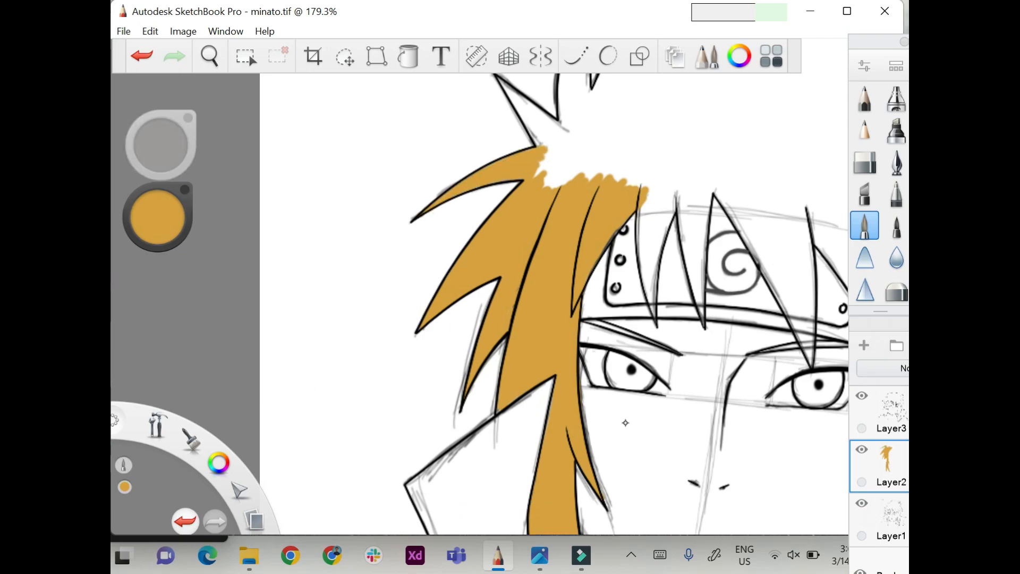
Resize the brush and fill the two upper-left hair spikes and their roots with golden colour.
mouse_move(539, 171)
left_mouse_down()
mouse_move(575, 143)
mouse_move(548, 136)
left_mouse_up()
left_click_drag(575, 92, 549, 178)
left_click_drag(161, 145, 154, 146)
left_click(812, 196)
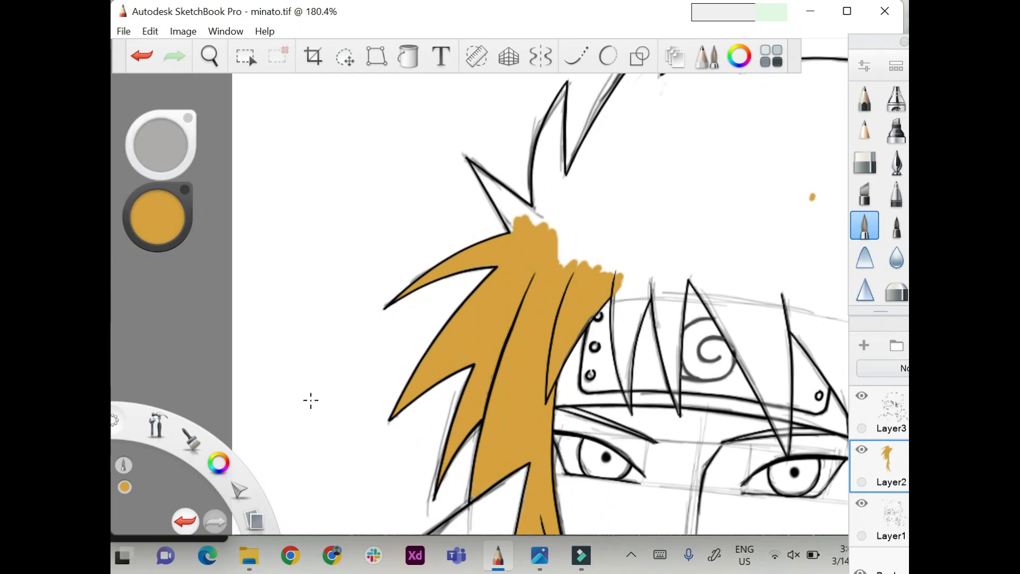
mouse_move(475, 167)
left_mouse_down()
mouse_move(511, 228)
mouse_move(540, 223)
left_mouse_up()
left_click_drag(565, 88, 536, 197)
mouse_move(566, 100)
left_mouse_down()
mouse_move(542, 204)
mouse_move(562, 261)
left_mouse_up()
Fill the crown and the two tall top spikes with golden colour, enlarging the brush for the broad area.
scroll(384, 309, "down", 2)
scroll(244, 359, "down", 1)
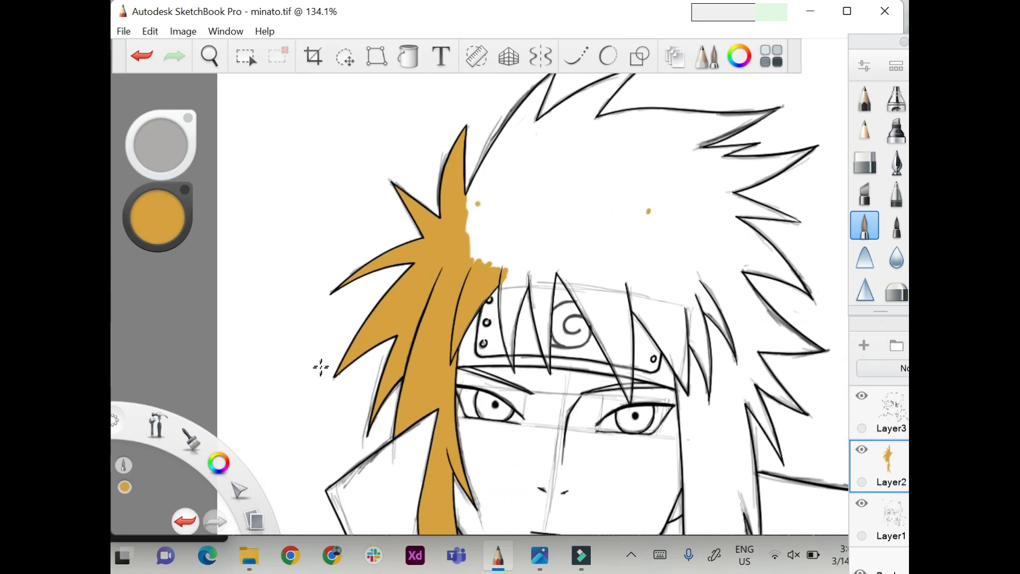
mouse_move(470, 220)
left_mouse_down()
mouse_move(547, 78)
mouse_move(521, 170)
mouse_move(543, 169)
mouse_move(484, 223)
mouse_move(479, 290)
mouse_move(514, 320)
left_mouse_up()
scroll(270, 420, "up", 1)
left_click_drag(161, 145, 161, 120)
left_click_drag(495, 265, 637, 189)
mouse_move(654, 254)
left_mouse_down()
mouse_move(680, 284)
mouse_move(713, 265)
mouse_move(678, 178)
mouse_move(711, 216)
left_mouse_up()
left_click_drag(164, 147, 164, 157)
mouse_move(559, 182)
left_mouse_down()
mouse_move(550, 184)
mouse_move(583, 143)
mouse_move(602, 151)
mouse_move(607, 136)
left_mouse_up()
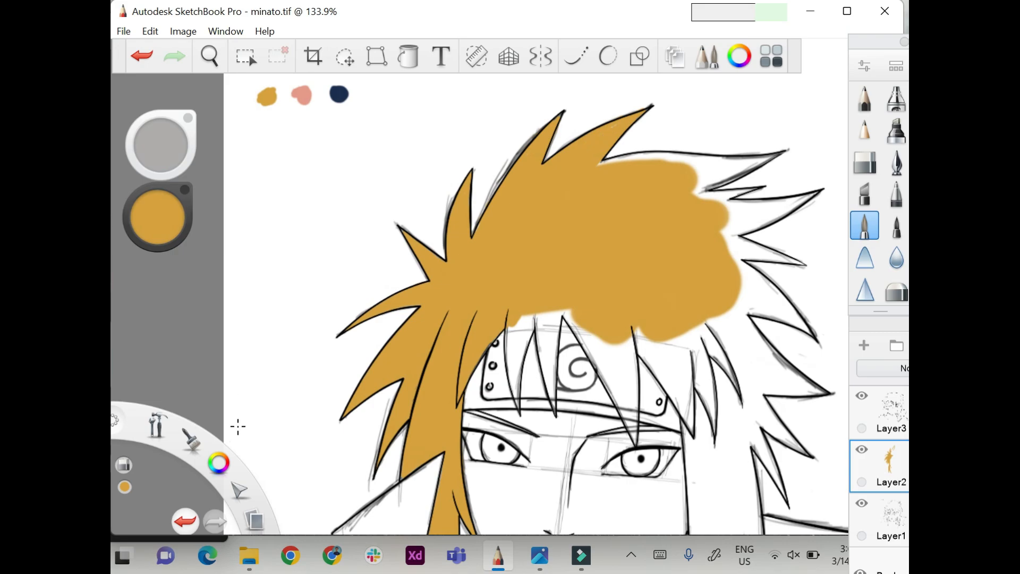
Reduce the brush size and paint the two narrow fringe strands over the left part of the headband golden.
scroll(238, 426, "down", 1)
scroll(638, 422, "up", 4)
mouse_move(516, 223)
left_mouse_down()
mouse_move(532, 322)
mouse_move(560, 186)
mouse_move(539, 197)
mouse_move(557, 186)
left_mouse_up()
left_click(158, 149)
scroll(505, 318, "up", 1)
mouse_move(505, 121)
left_mouse_down()
mouse_move(519, 242)
mouse_move(512, 205)
left_mouse_up()
left_click_drag(519, 244, 524, 272)
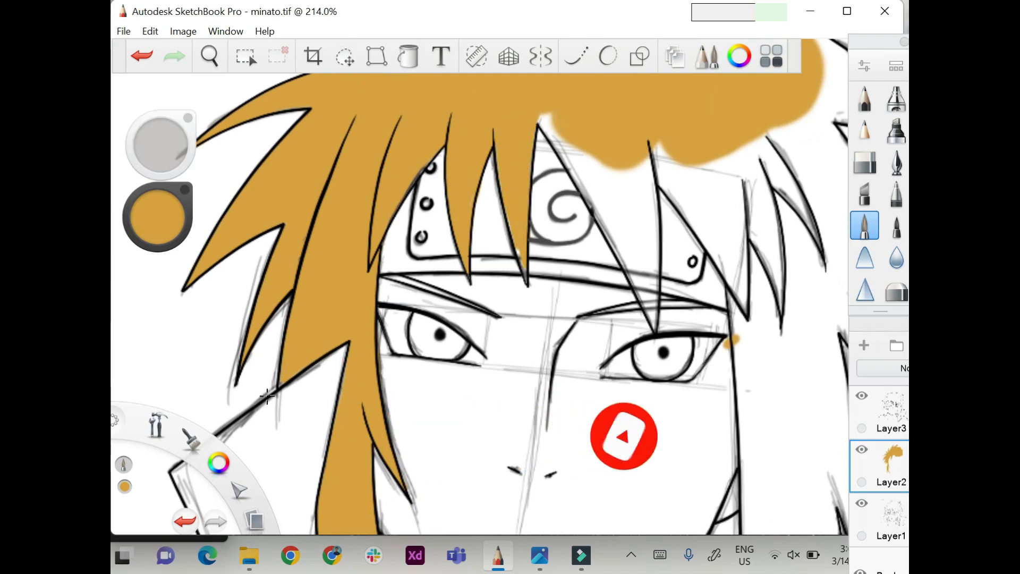
left_click_drag(525, 465, 436, 410)
scroll(266, 341, "down", 1)
key("ctrl+z")
key("ctrl+z")
scroll(266, 341, "down", 1)
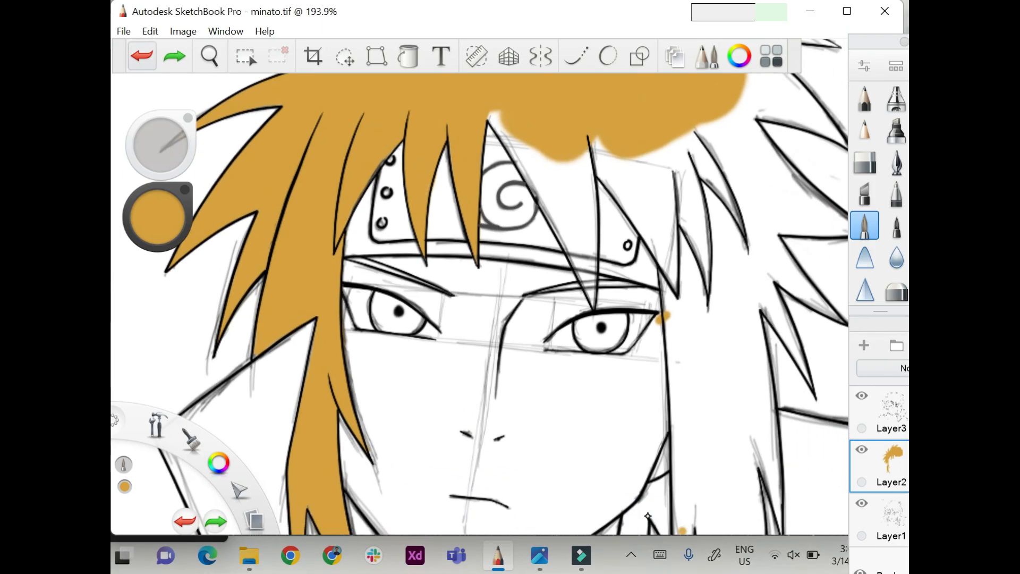
Fill the wide fringe strand between the headband's spiral and the right eye with golden colour.
mouse_move(492, 113)
left_mouse_down()
mouse_move(538, 180)
mouse_move(589, 212)
mouse_move(590, 224)
left_mouse_up()
left_click_drag(527, 173, 551, 219)
left_click_drag(542, 183, 577, 263)
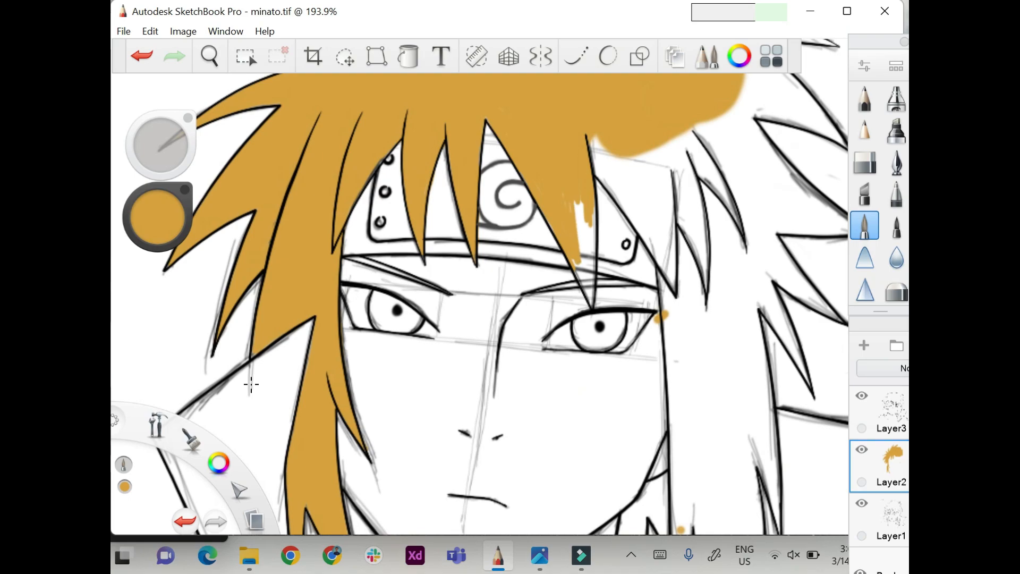
mouse_move(577, 202)
left_mouse_down()
mouse_move(595, 253)
mouse_move(591, 300)
left_mouse_up()
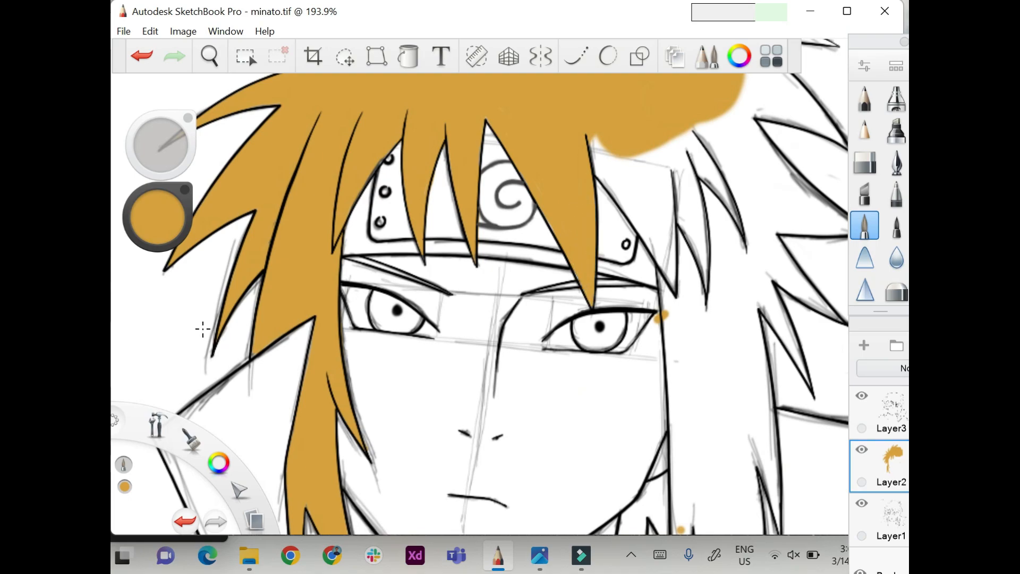
Paint the next fringe strand across the headband's right end golden.
scroll(725, 176, "down", 3)
scroll(667, 324, "up", 4)
scroll(668, 323, "down", 1)
mouse_move(490, 213)
left_mouse_down()
mouse_move(518, 280)
mouse_move(558, 234)
mouse_move(552, 319)
left_mouse_up()
mouse_move(523, 269)
left_mouse_down()
mouse_move(537, 308)
mouse_move(563, 322)
left_mouse_up()
left_click_drag(558, 309, 542, 340)
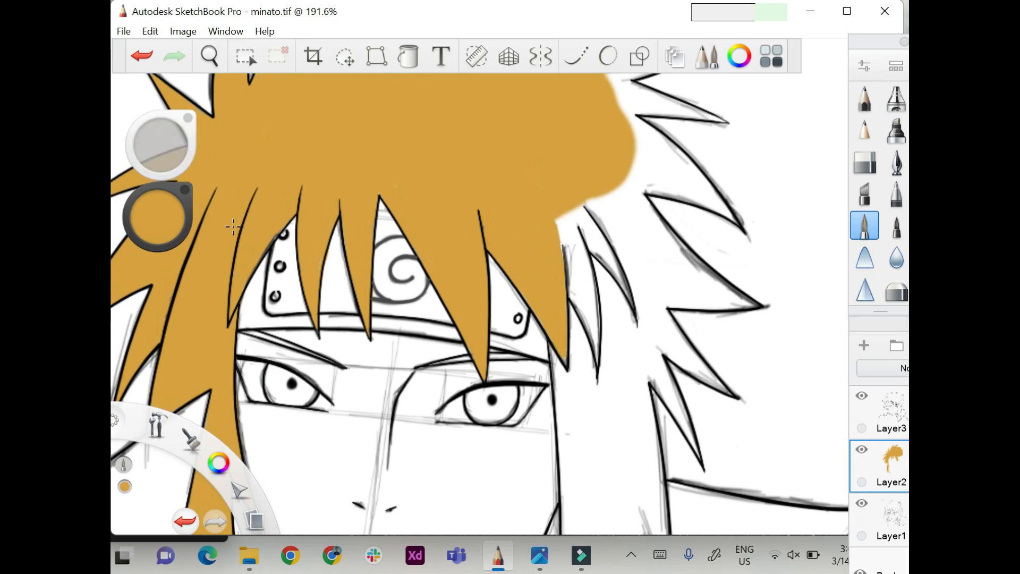
Fill the thin pointed strands just right of the headband with golden colour.
left_click_drag(561, 228, 580, 304)
left_click_drag(596, 343, 576, 209)
scroll(215, 307, "up", 2)
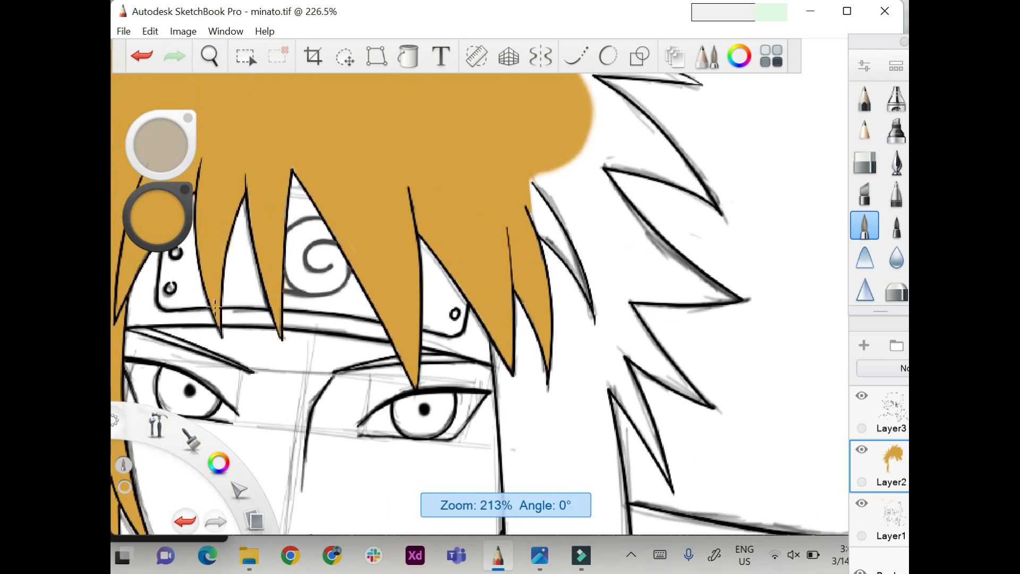
mouse_move(518, 186)
left_mouse_down()
mouse_move(521, 236)
mouse_move(561, 343)
left_mouse_up()
left_click_drag(538, 330, 534, 364)
Paint the hair mass around the right-hand strands golden, from beside the right eye out towards the outer spikes.
left_click_drag(500, 313, 504, 396)
left_click_drag(483, 358, 495, 414)
mouse_move(531, 175)
left_mouse_down()
mouse_move(577, 204)
mouse_move(569, 372)
mouse_move(542, 420)
mouse_move(499, 439)
left_mouse_up()
mouse_move(585, 213)
left_mouse_down()
mouse_move(655, 281)
mouse_move(611, 279)
left_mouse_up()
mouse_move(565, 147)
left_mouse_down()
mouse_move(614, 138)
mouse_move(635, 155)
left_mouse_up()
Fill the long top-right hair spike and the smaller spikes directly below it with golden colour.
scroll(621, 420, "down", 3)
scroll(620, 421, "up", 1)
scroll(620, 421, "down", 1)
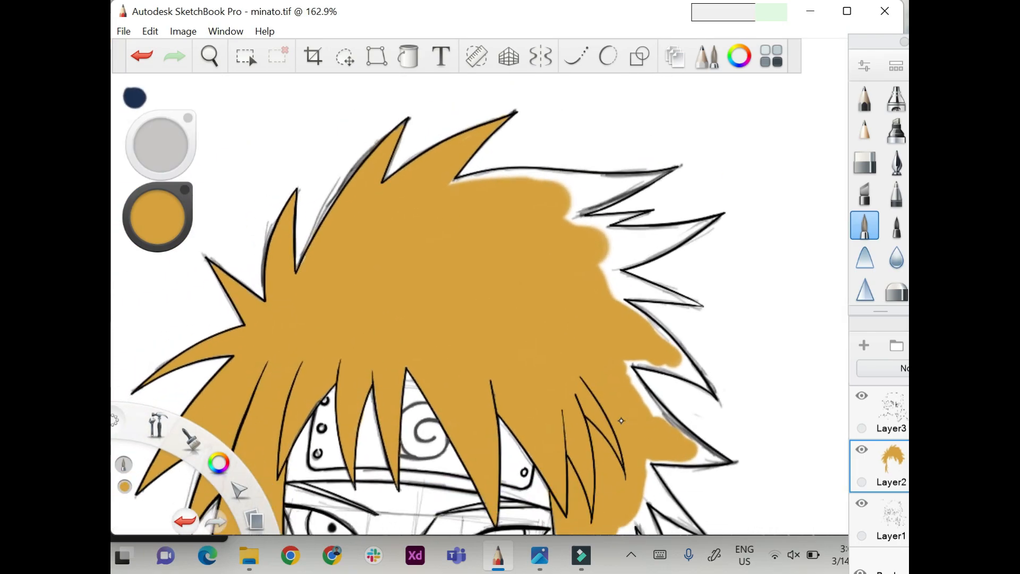
mouse_move(449, 178)
left_mouse_down()
mouse_move(636, 178)
mouse_move(572, 210)
mouse_move(663, 174)
left_mouse_up()
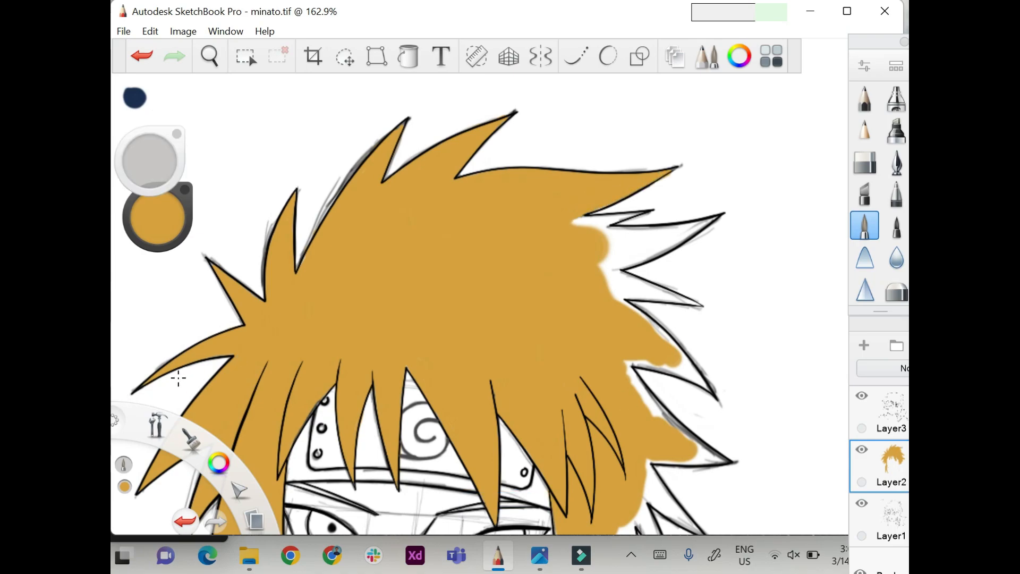
mouse_move(573, 227)
left_mouse_down()
mouse_move(630, 215)
mouse_move(637, 233)
left_mouse_up()
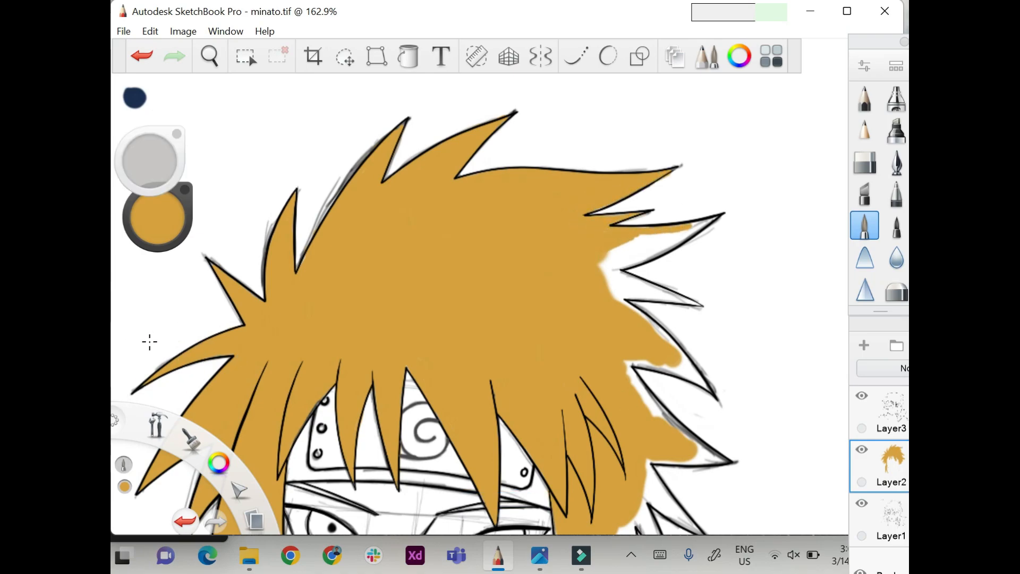
left_click_drag(707, 223, 604, 266)
Fill the three outer spikes on the right side of the hair with golden colour up to the outlines.
left_click_drag(478, 372, 439, 229)
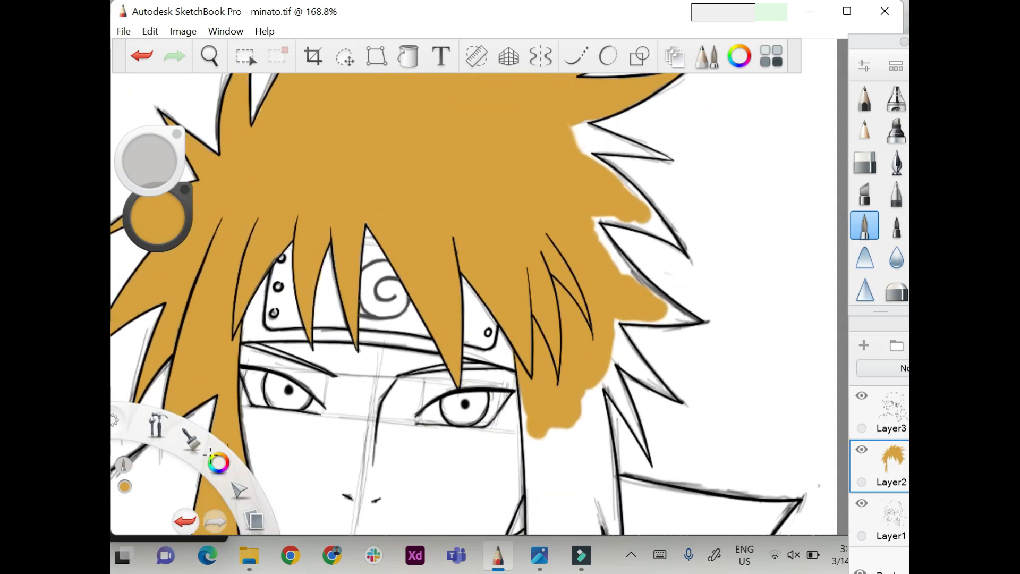
left_click_drag(581, 125, 581, 150)
left_click_drag(662, 154, 590, 143)
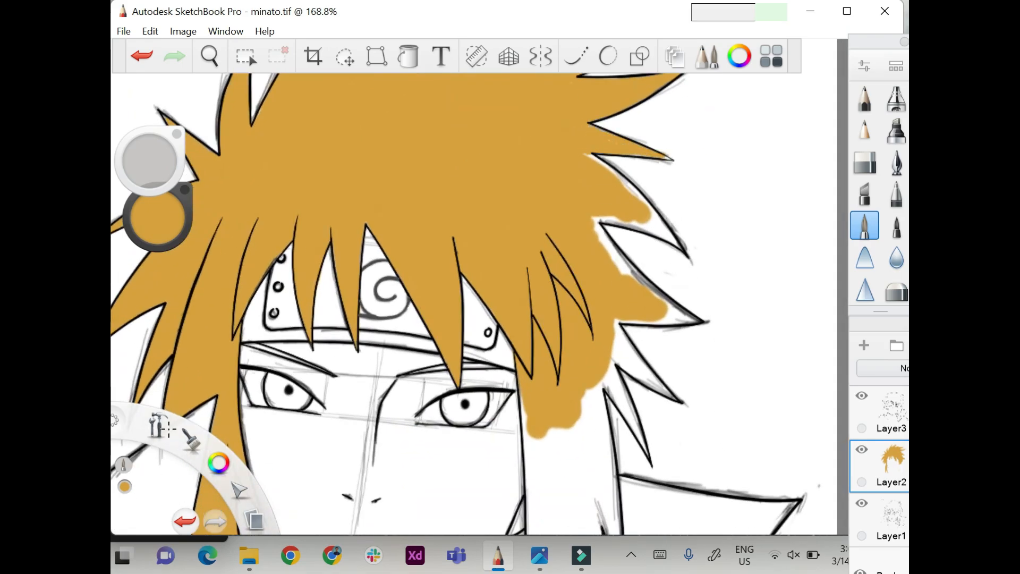
left_click_drag(676, 153, 653, 139)
left_click_drag(287, 506, 243, 464)
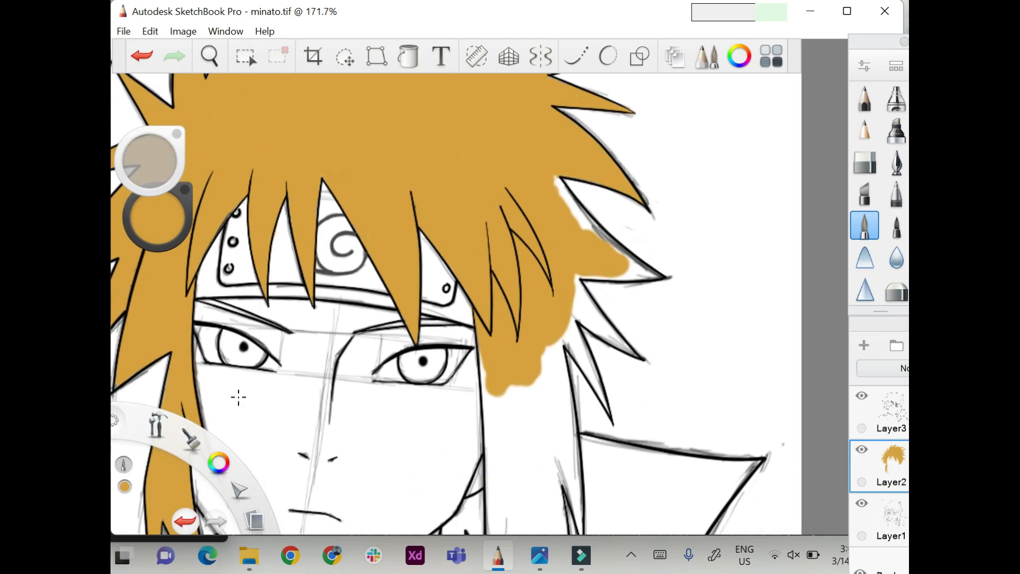
mouse_move(559, 184)
left_mouse_down()
mouse_move(591, 232)
mouse_move(649, 277)
left_mouse_up()
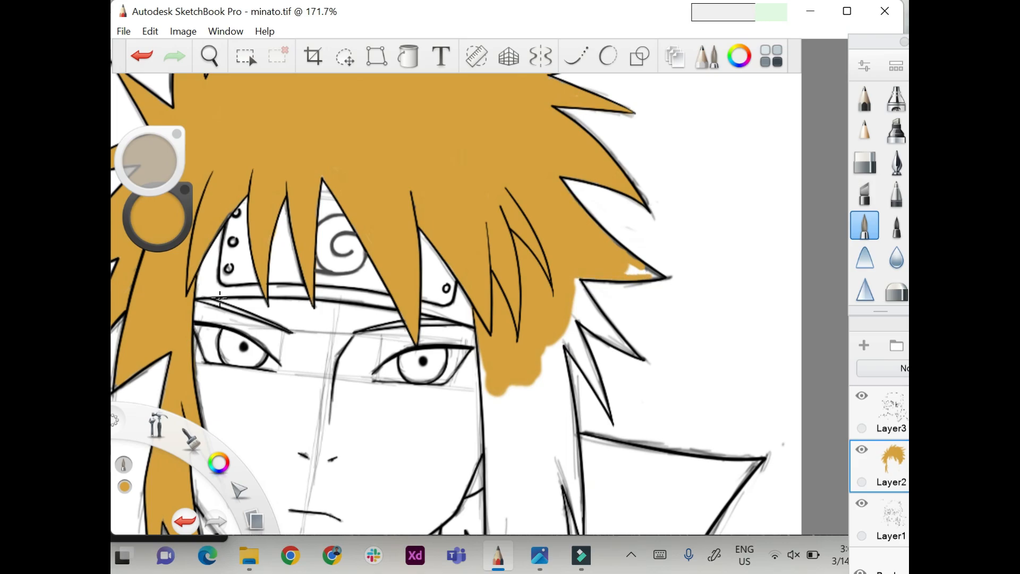
left_click_drag(368, 530, 371, 471)
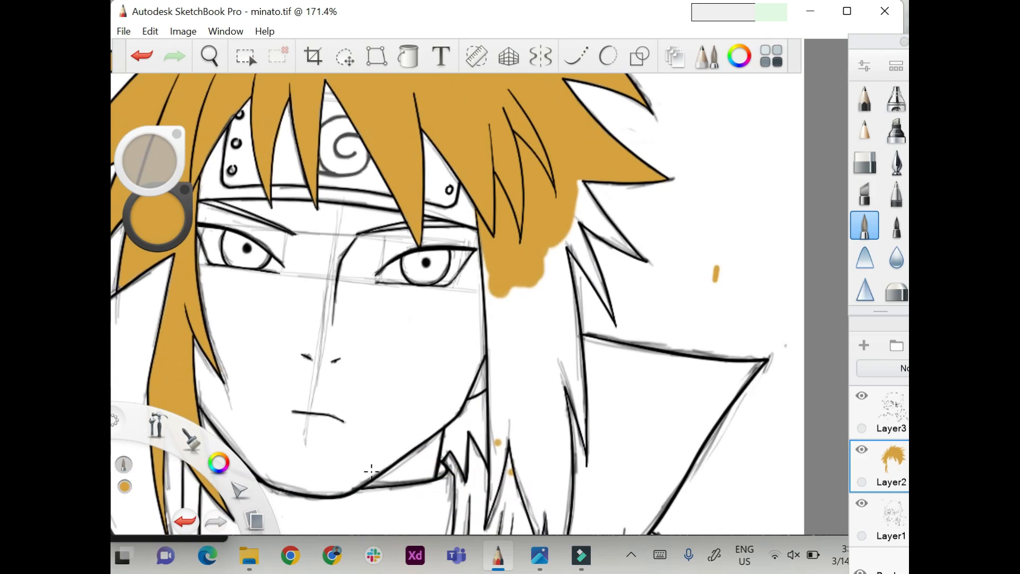
Paint the lowest right hair spikes and the upper part of the long right lock golden.
left_click_drag(490, 301, 491, 354)
mouse_move(580, 184)
left_mouse_down()
mouse_move(632, 249)
mouse_move(591, 273)
mouse_move(611, 314)
left_mouse_up()
mouse_move(562, 245)
left_mouse_down()
mouse_move(548, 287)
mouse_move(580, 370)
left_mouse_up()
mouse_move(569, 290)
left_mouse_down()
mouse_move(528, 367)
mouse_move(494, 367)
left_mouse_up()
scroll(529, 422, "down", 3)
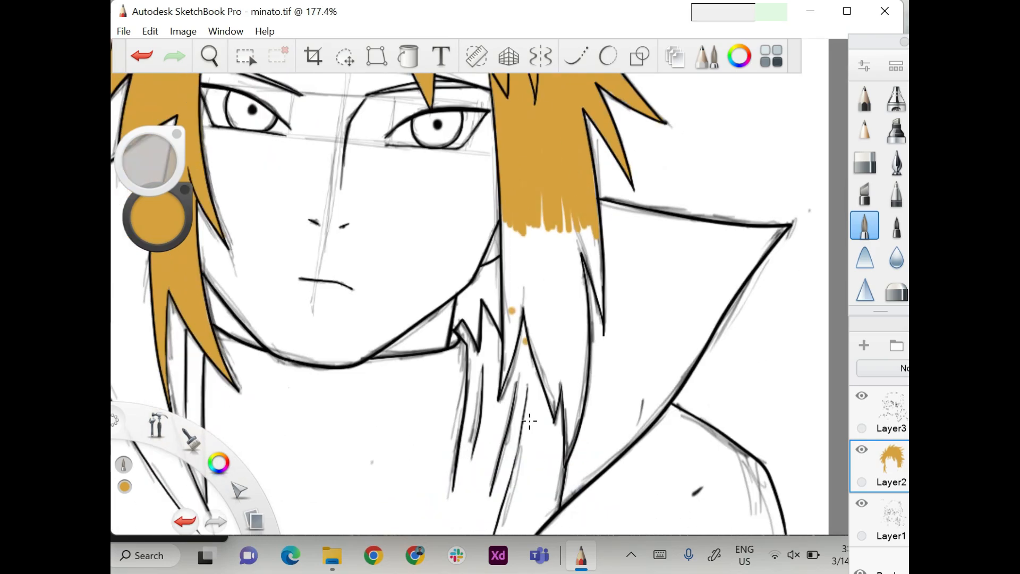
Fill the rest of the long right hair lock with golden colour down to its pointed tips.
left_click(780, 414)
mouse_move(541, 204)
left_mouse_down()
mouse_move(555, 245)
mouse_move(509, 271)
mouse_move(560, 292)
mouse_move(579, 277)
mouse_move(595, 236)
left_mouse_up()
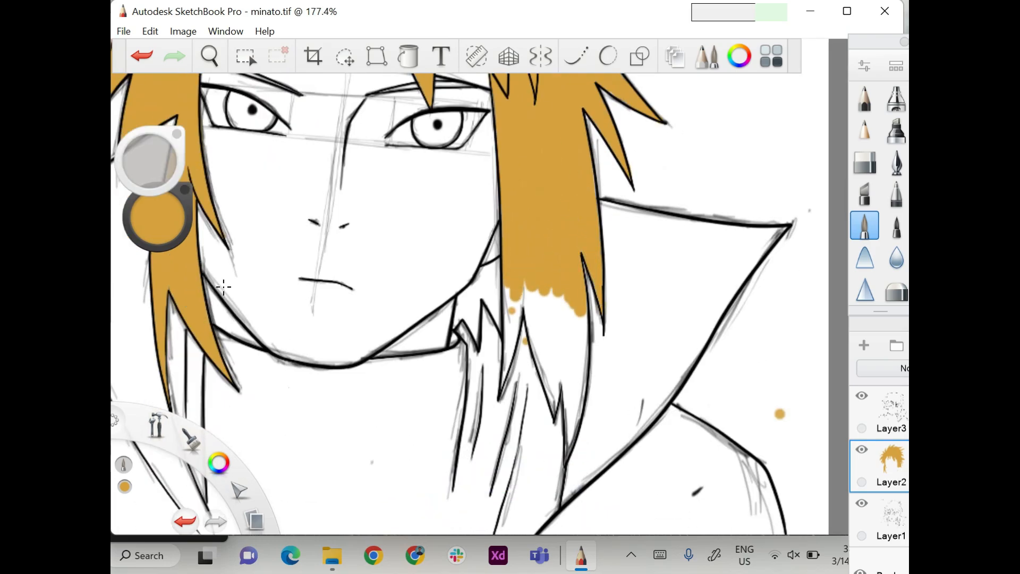
mouse_move(582, 309)
left_mouse_down()
mouse_move(563, 372)
mouse_move(542, 353)
mouse_move(527, 367)
left_mouse_up()
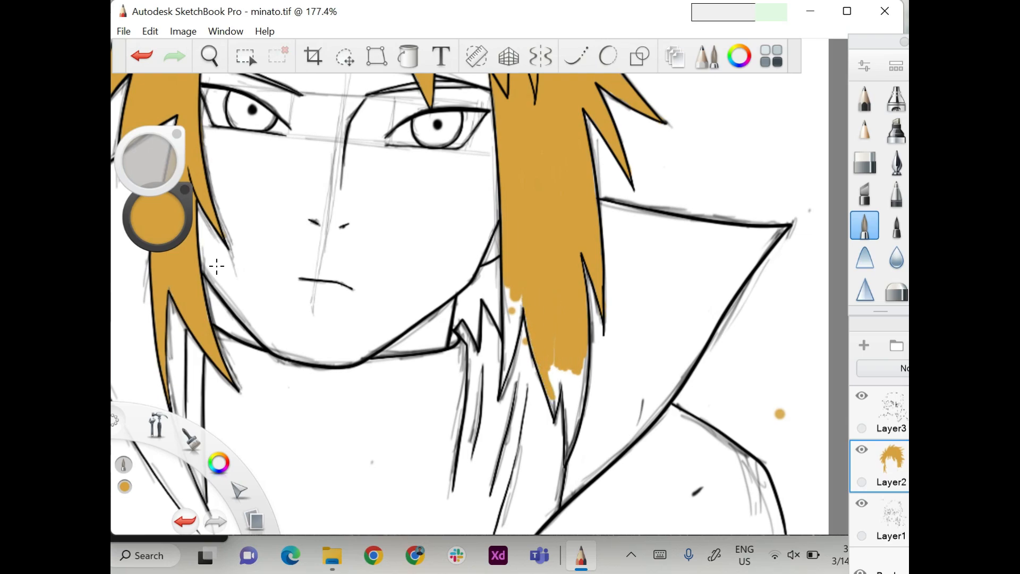
mouse_move(553, 399)
left_mouse_down()
mouse_move(557, 372)
mouse_move(572, 410)
left_mouse_up()
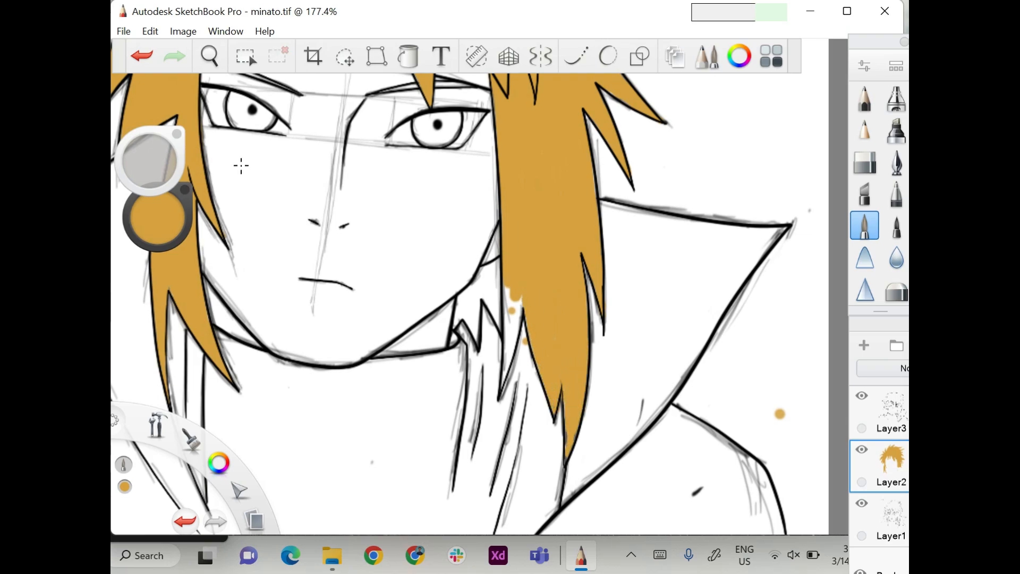
left_click_drag(515, 298, 504, 385)
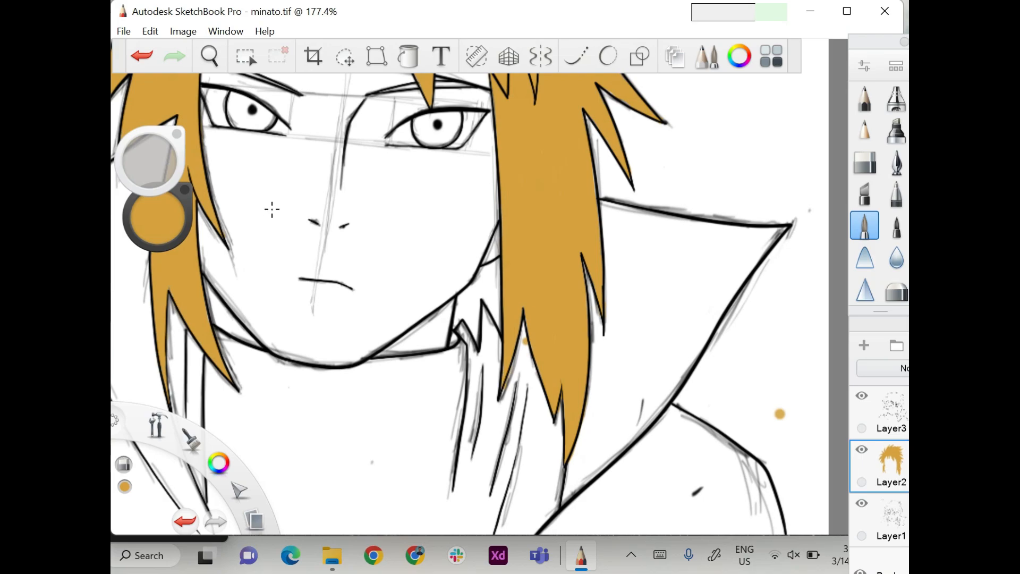
Erase the stray golden dab beside the long right lock and fill the small hair spikes behind the jaw golden on Layer2.
left_click(526, 341)
left_click(892, 518)
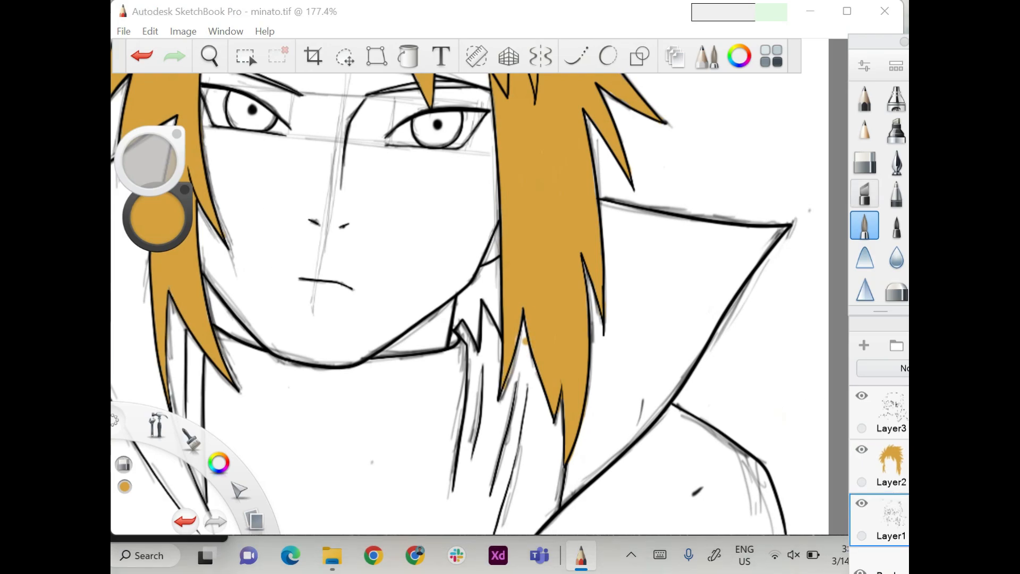
left_click(865, 163)
left_click(892, 465)
left_click(865, 225)
mouse_move(497, 261)
left_mouse_down()
mouse_move(495, 314)
mouse_move(462, 308)
left_mouse_up()
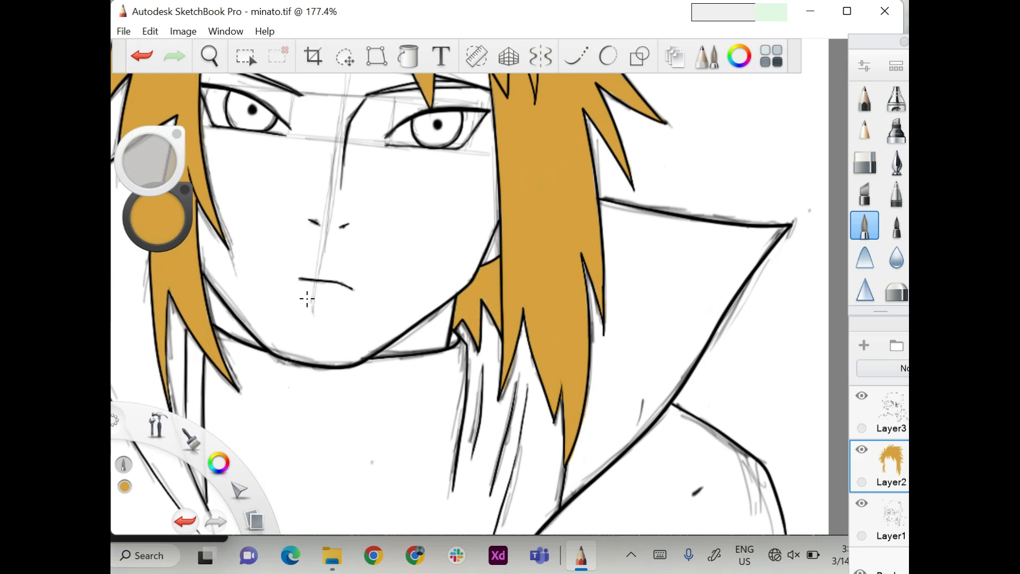
scroll(313, 313, "down", 5)
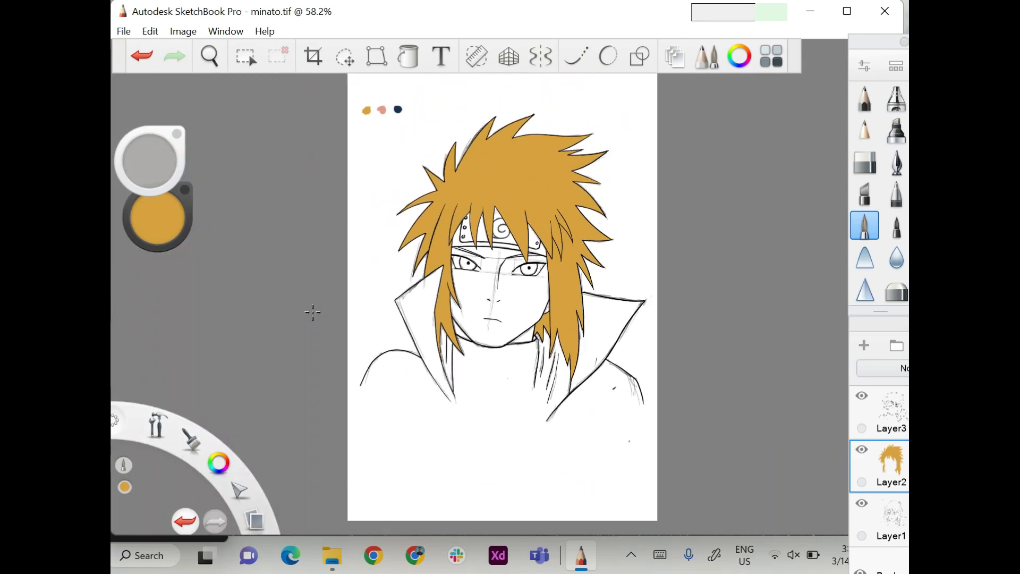
Raise the golden colour's saturation to 85% and flood-fill the hair with it.
left_click(409, 56)
left_click_drag(158, 217, 184, 218)
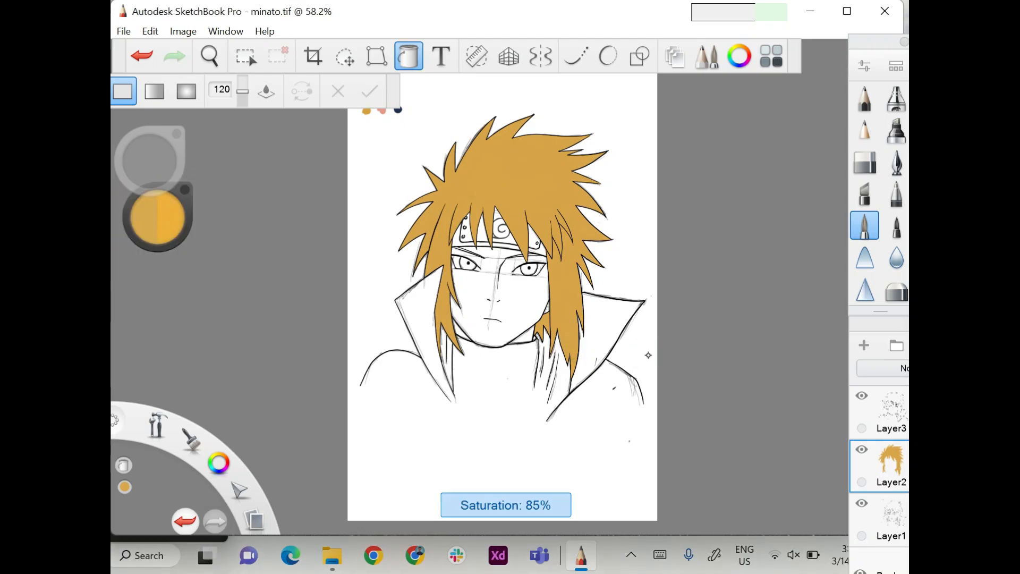
left_click(505, 176)
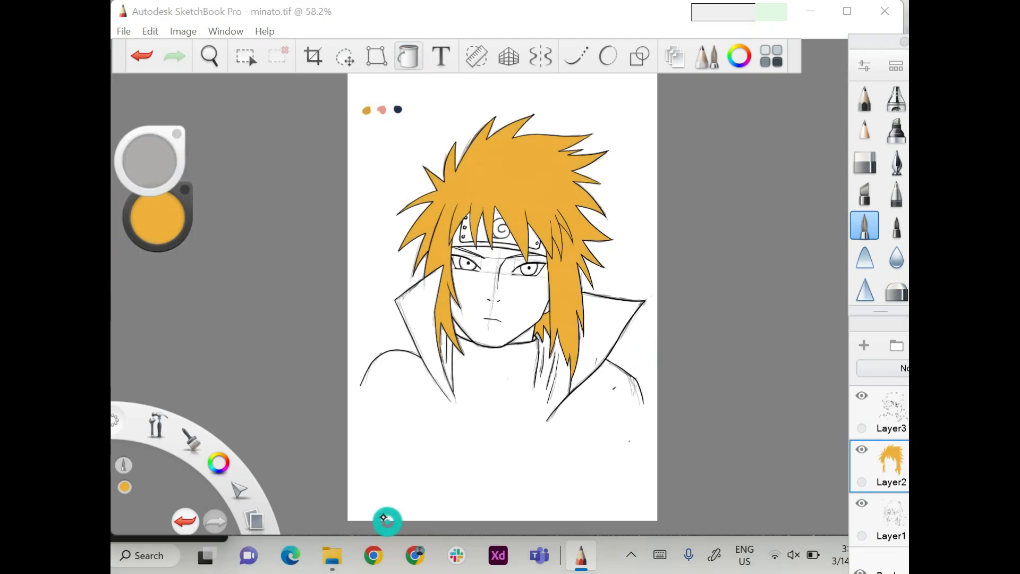
Sample the dark blue swatch above the drawing and add a new layer directly above Layer1.
left_click(158, 218)
left_click(546, 205)
left_click(398, 109)
left_click(683, 154)
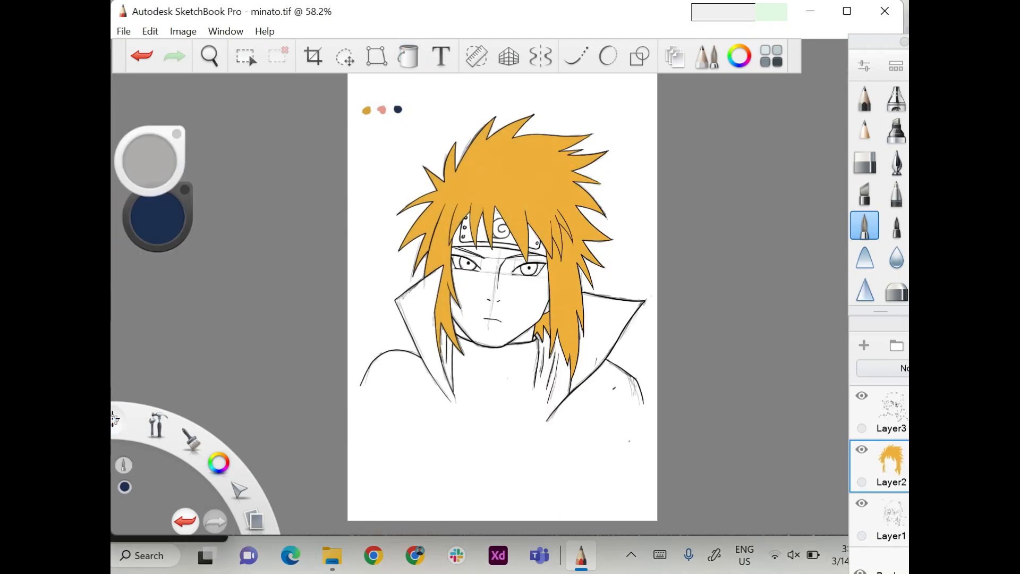
left_click(892, 518)
left_click(864, 346)
Paint the cloth band of the forehead protector dark blue around and below the metal plate.
scroll(486, 220, "up", 3)
scroll(369, 219, "up", 3)
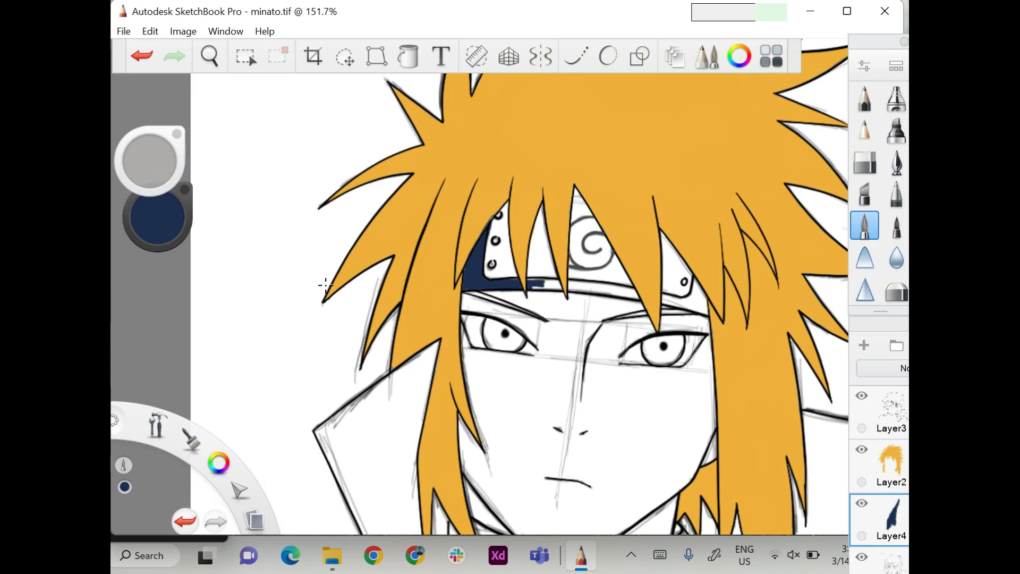
left_click_drag(555, 286, 606, 290)
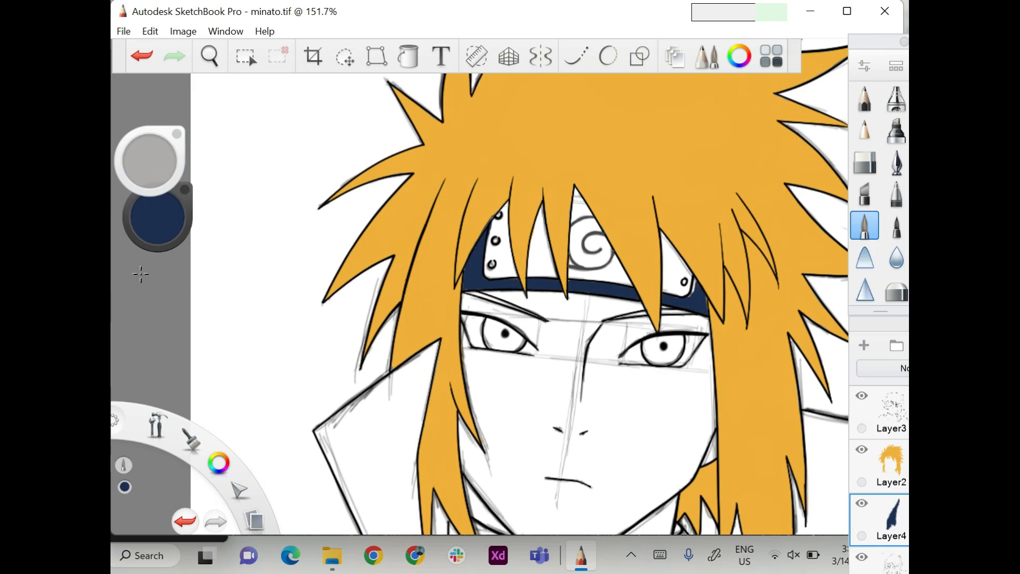
scroll(519, 287, "down", 1)
Sample the golden hair colour and paint both eyebrows with a smaller brush on Layer2.
left_click(891, 463)
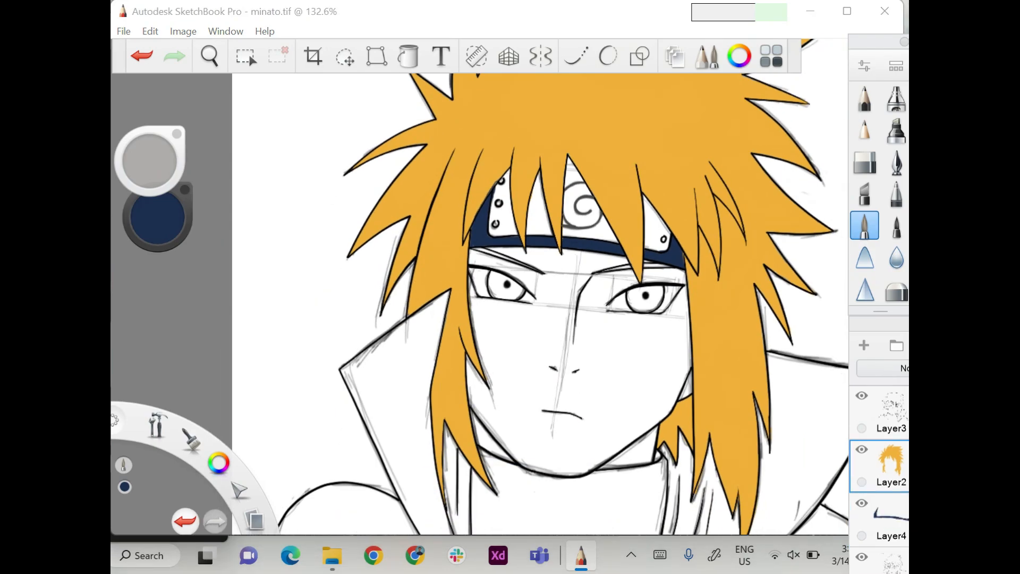
left_click(218, 463)
left_click(589, 114)
left_click(680, 155)
scroll(654, 331, "up", 5)
left_click_drag(149, 161, 159, 155)
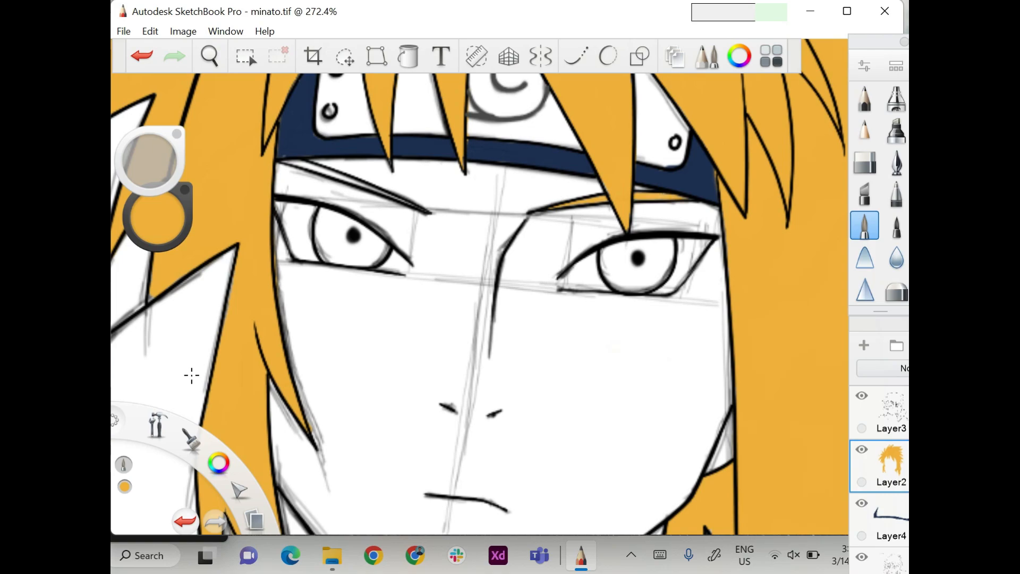
scroll(192, 376, "down", 3)
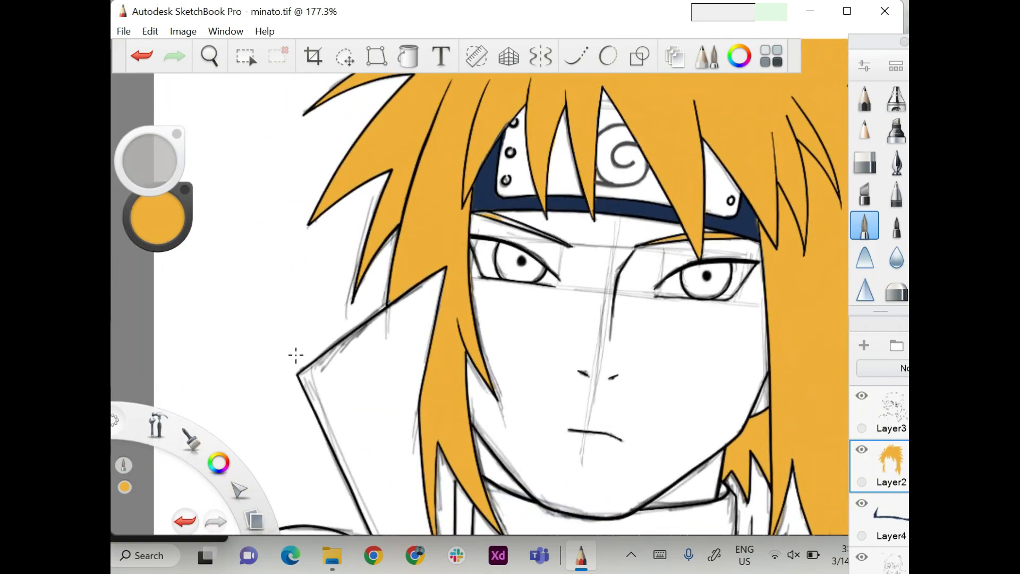
scroll(259, 341, "down", 4)
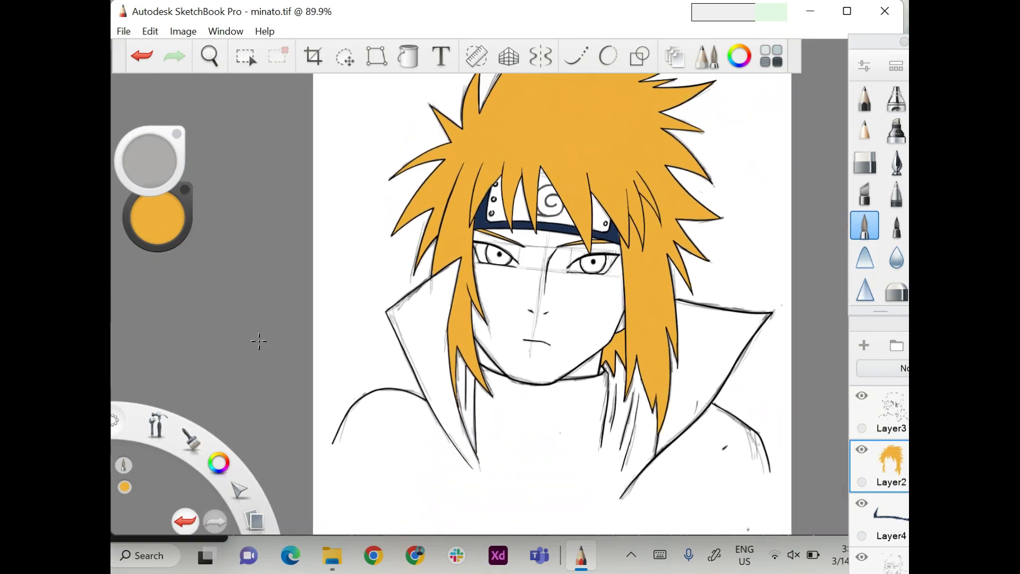
left_click(125, 487)
left_click_drag(598, 256, 595, 242)
left_click(681, 155)
Add a new layer directly above Layer1 and sample the pink skin swatch above the drawing.
left_click(893, 561)
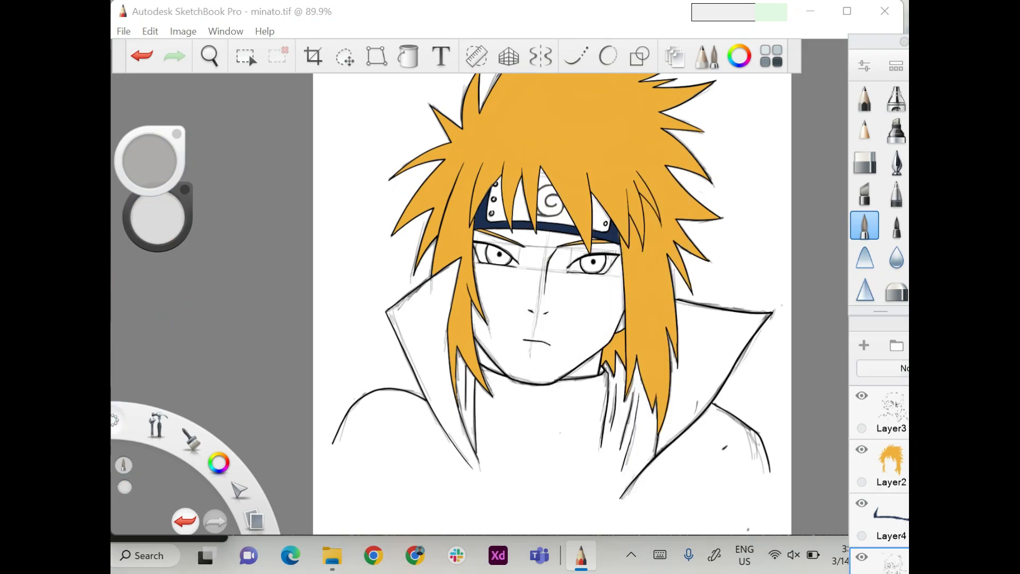
left_click(865, 345)
scroll(455, 442, "down", 1)
left_click(124, 487)
left_click(545, 205)
left_click(382, 97)
left_click(680, 155)
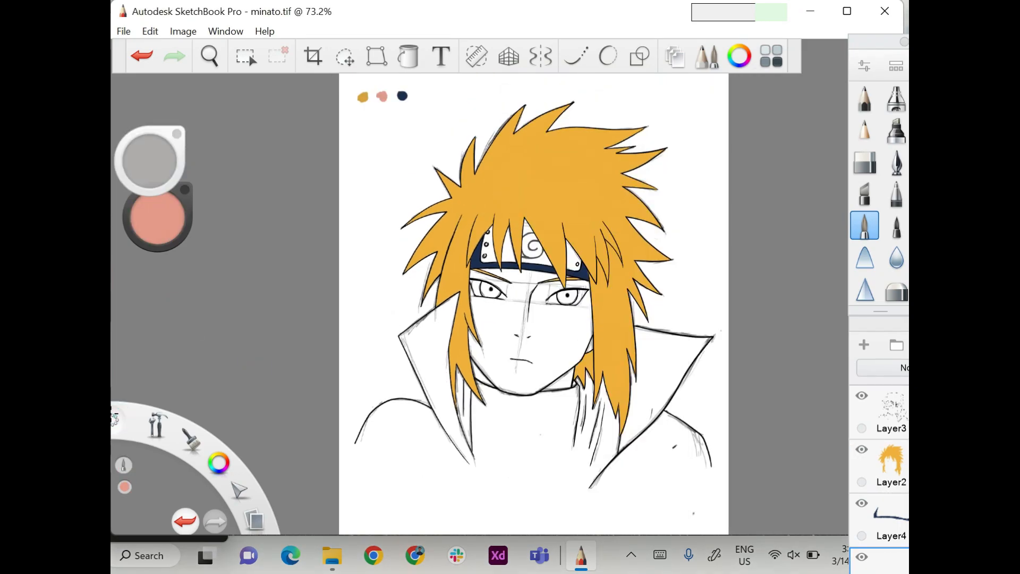
Paint the face, ear and visible neck in the sampled pink skin colour up to the outlines.
scroll(516, 398, "up", 2)
scroll(203, 411, "up", 1)
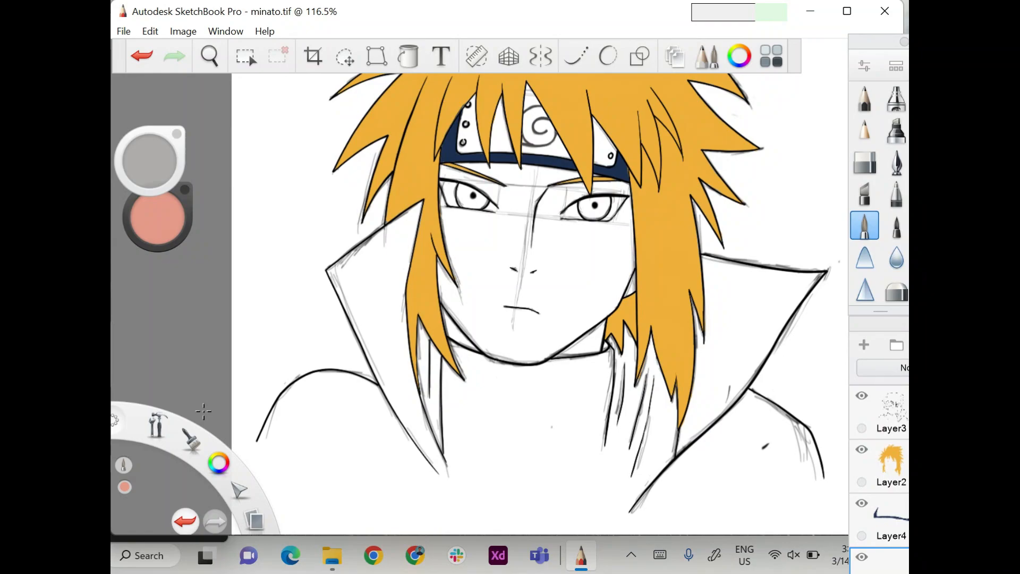
mouse_move(450, 173)
left_mouse_down()
mouse_move(458, 266)
mouse_move(478, 287)
mouse_move(497, 175)
mouse_move(568, 173)
mouse_move(510, 287)
mouse_move(611, 213)
mouse_move(531, 309)
mouse_move(521, 341)
mouse_move(453, 319)
mouse_move(453, 331)
mouse_move(478, 346)
mouse_move(601, 343)
left_mouse_up()
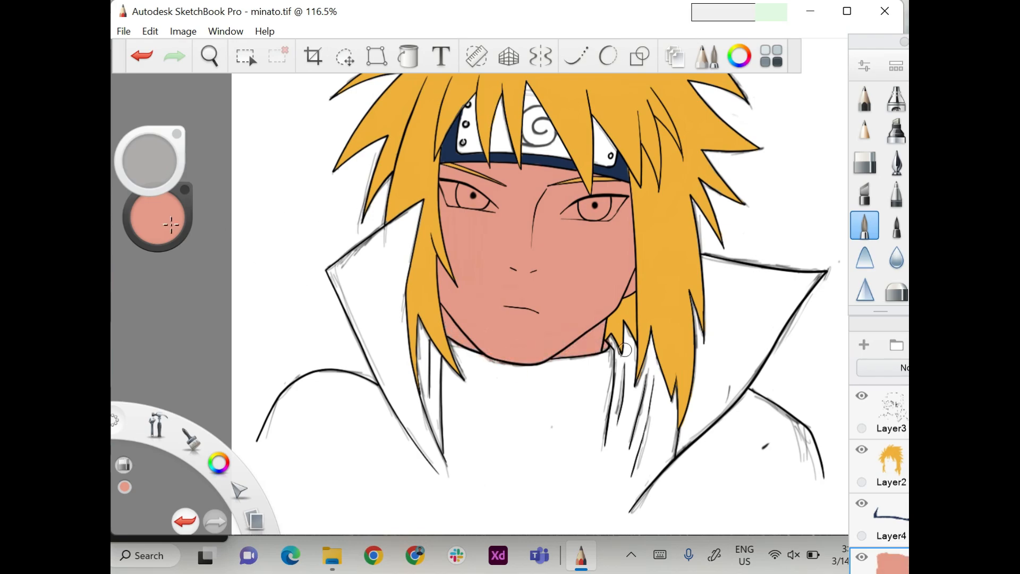
Erase the skin colour from inside both eyes so the eyeballs stay white.
left_click(865, 162)
scroll(617, 215, "up", 5)
mouse_move(558, 202)
left_mouse_down()
mouse_move(590, 191)
mouse_move(604, 213)
mouse_move(531, 210)
left_mouse_up()
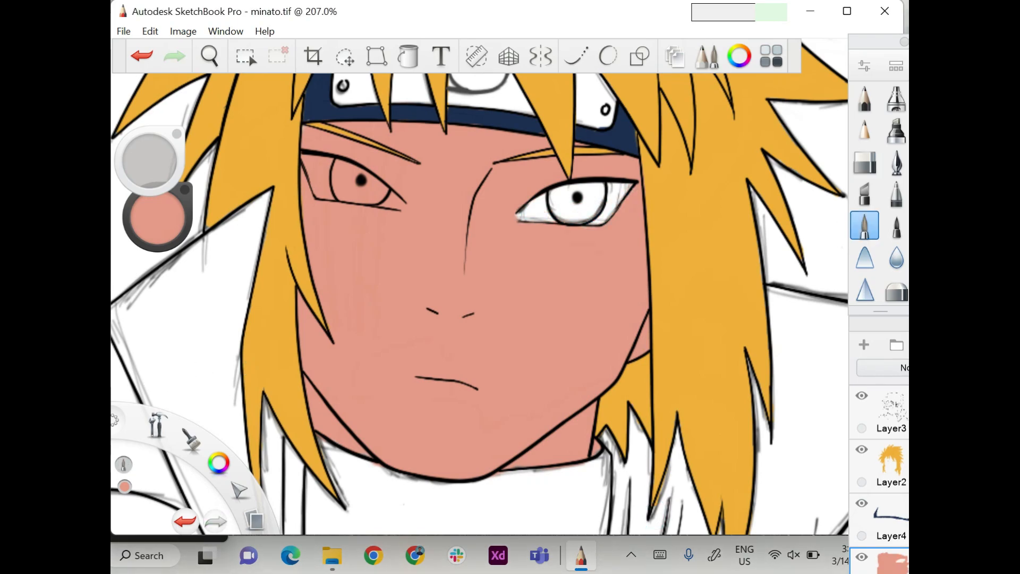
scroll(470, 403, "down", 1)
left_click_drag(433, 194, 486, 217)
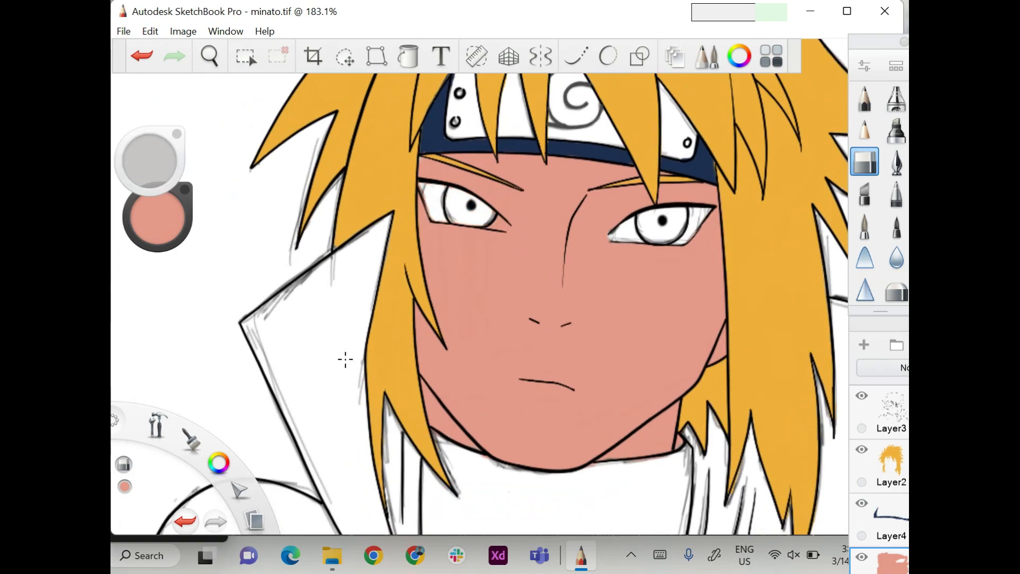
scroll(295, 341, "down", 5)
Lighten the pink and flood-fill the face and neck with the lighter skin tone.
left_click_drag(158, 218, 158, 199)
left_click(409, 56)
left_click(513, 306)
left_click(547, 346)
scroll(189, 253, "down", 2)
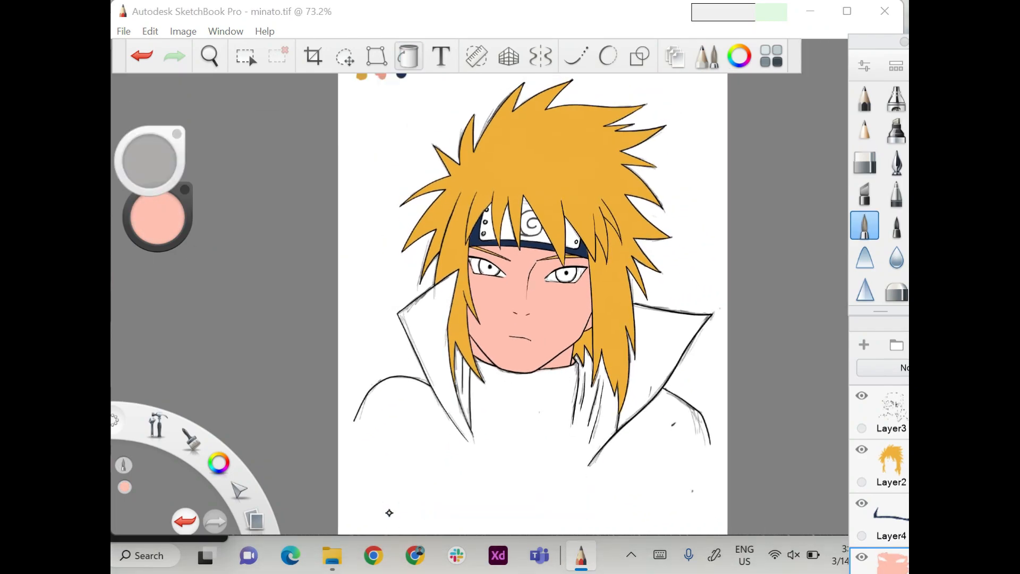
Choose a bright blue, shrink the brush and paint the iris of the right eye on Layer4.
left_click(892, 514)
left_click(159, 212)
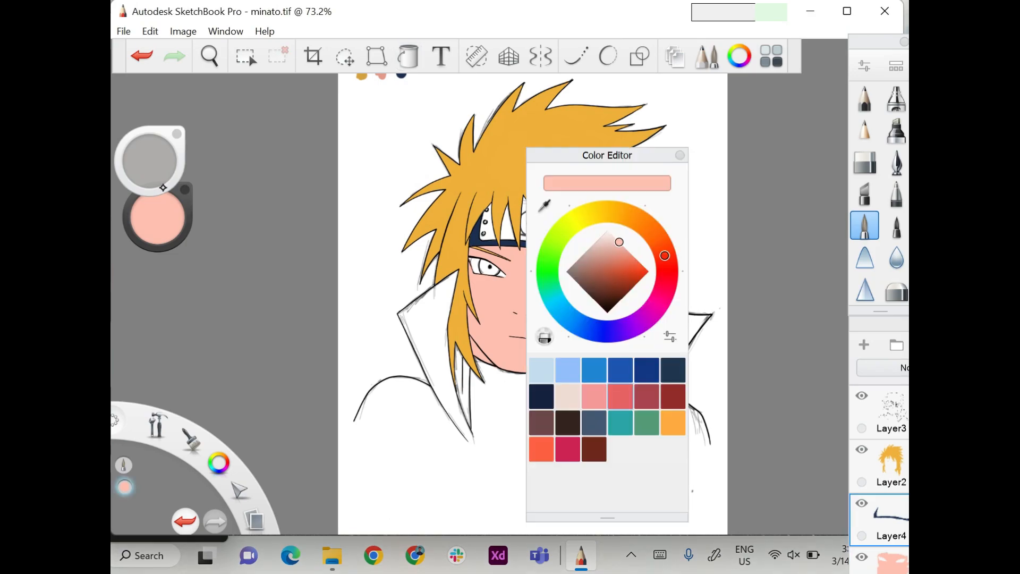
left_click(621, 370)
left_click(680, 155)
scroll(558, 280, "up", 5)
scroll(617, 238, "up", 1)
left_click_drag(149, 161, 239, 301)
left_click(558, 273)
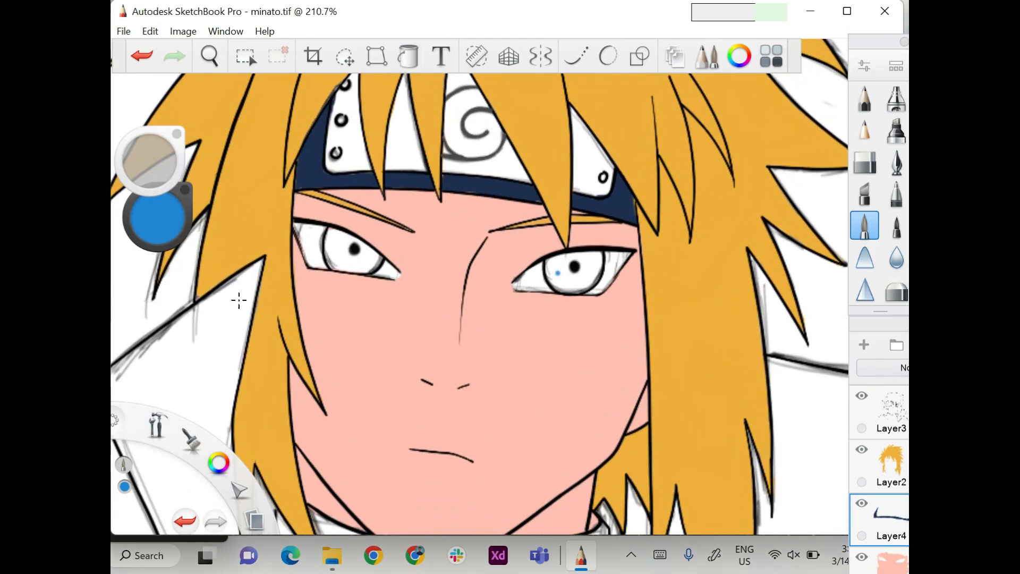
left_click_drag(592, 278, 560, 272)
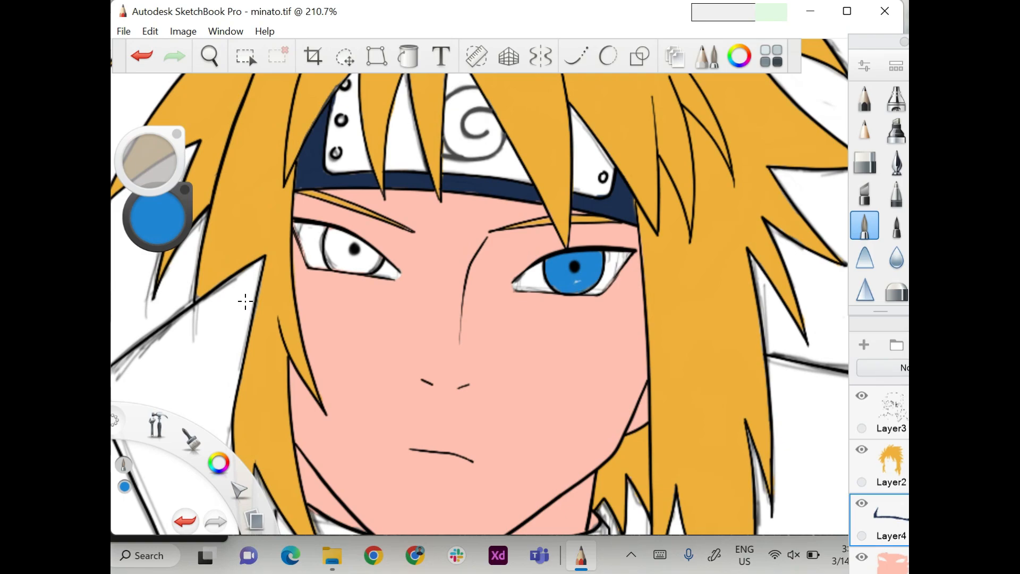
Paint the iris of the left eye in the same bright blue.
left_click_drag(467, 248, 590, 265)
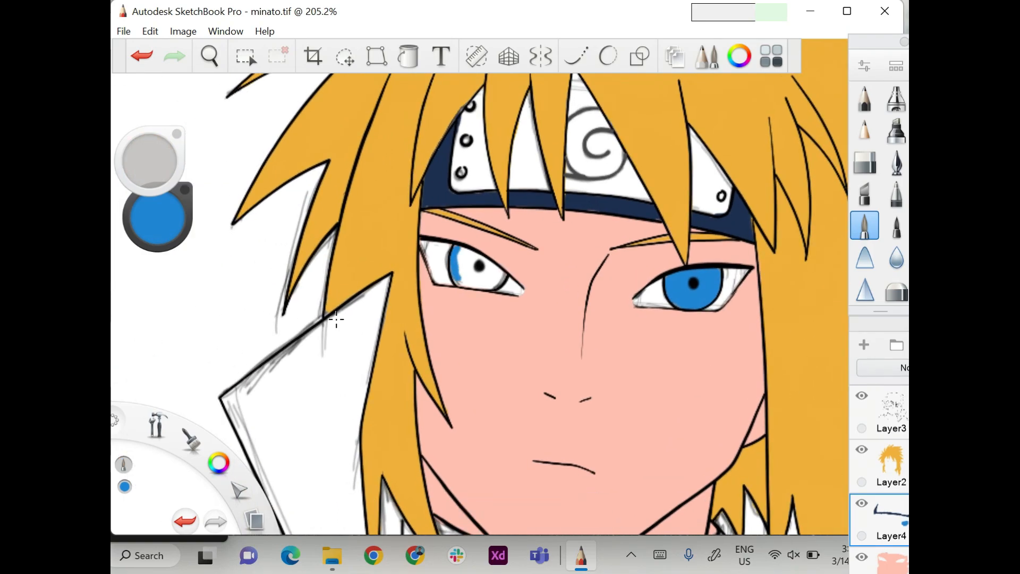
left_click_drag(502, 281, 471, 267)
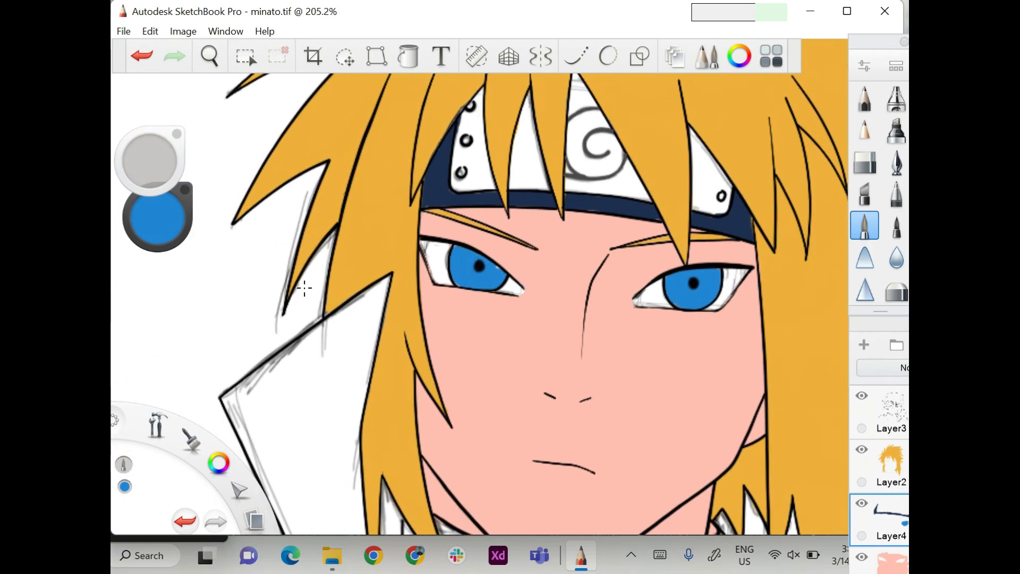
scroll(327, 292, "down", 10)
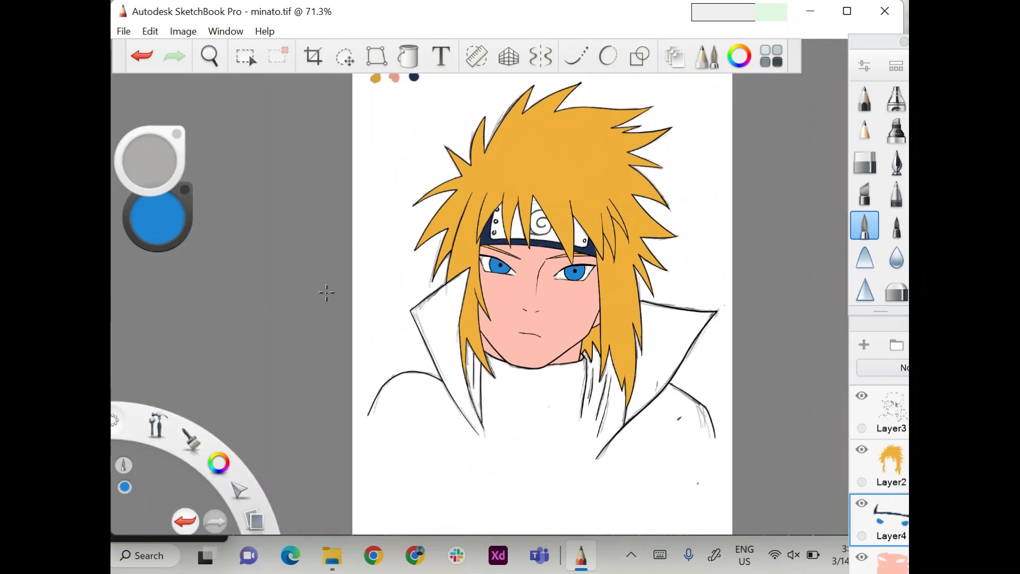
Add a new layer below Layer4 and paint the headband's metal plate light blue-grey.
left_click(893, 563)
left_click(865, 345)
scroll(548, 202, "up", 8)
left_click_drag(157, 218, 201, 321)
mouse_move(353, 298)
left_mouse_down()
mouse_move(500, 273)
mouse_move(606, 287)
mouse_move(542, 236)
mouse_move(520, 195)
left_mouse_up()
scroll(154, 321, "down", 6)
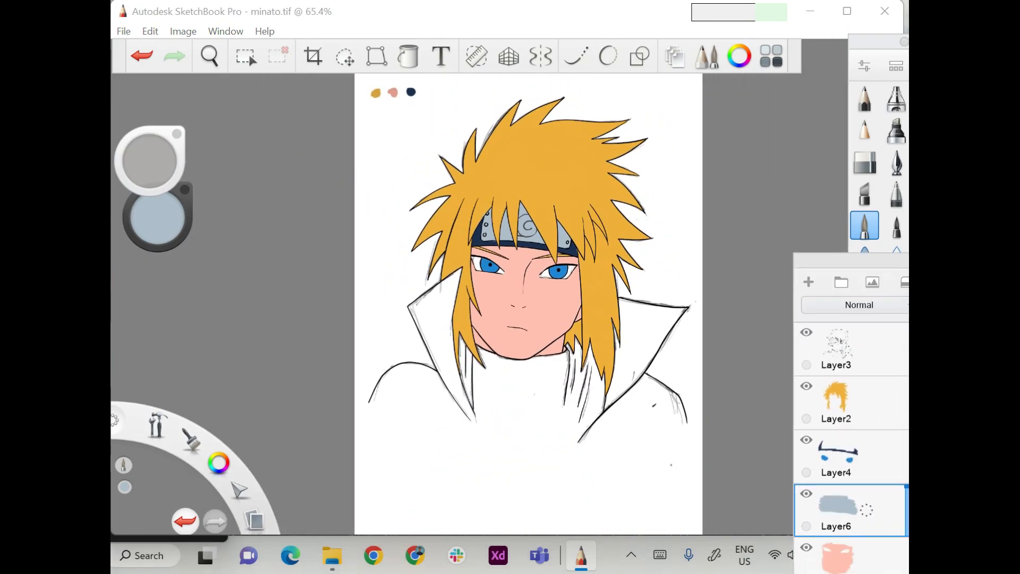
Set the paint colour's saturation to 0% and paint the left collar flap light grey beside the hair.
left_click(867, 558)
left_click(840, 508)
left_click_drag(158, 218, 161, 218)
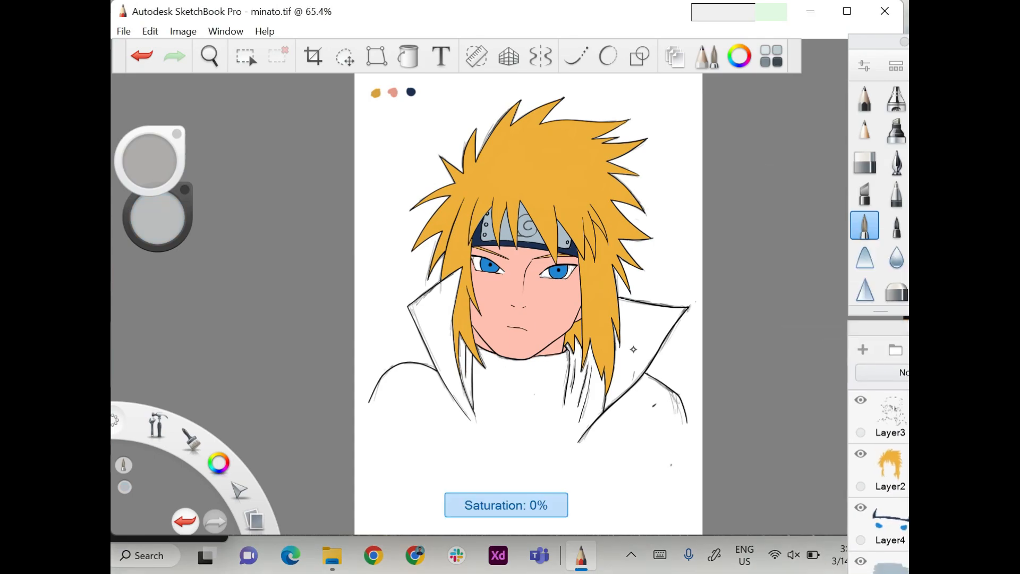
scroll(635, 351, "up", 3)
left_click(721, 443)
mouse_move(506, 185)
left_mouse_down()
mouse_move(487, 281)
mouse_move(476, 270)
mouse_move(503, 392)
mouse_move(464, 230)
mouse_move(451, 270)
mouse_move(488, 400)
mouse_move(533, 472)
left_mouse_up()
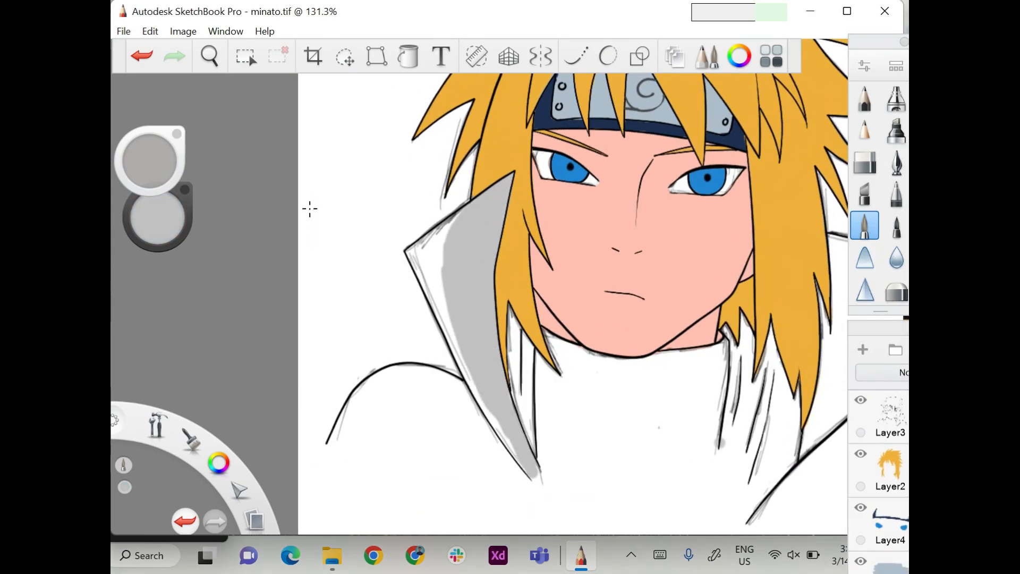
Fill the rest of the left collar flap and the left shoulder with light grey.
left_click_drag(475, 380, 535, 474)
mouse_move(487, 417)
left_mouse_down()
mouse_move(442, 240)
mouse_move(420, 252)
mouse_move(425, 319)
left_mouse_up()
mouse_move(404, 372)
left_mouse_down()
mouse_move(462, 385)
mouse_move(329, 446)
mouse_move(479, 404)
mouse_move(499, 444)
mouse_move(343, 453)
mouse_move(528, 474)
mouse_move(415, 451)
left_mouse_up()
Airbrush a soft light grey fade along the lower edge of the left shoulder.
left_click(896, 99)
mouse_move(350, 462)
left_mouse_down()
mouse_move(423, 451)
mouse_move(526, 486)
mouse_move(319, 467)
mouse_move(531, 484)
mouse_move(324, 457)
mouse_move(564, 494)
mouse_move(340, 479)
mouse_move(558, 515)
mouse_move(420, 510)
left_mouse_up()
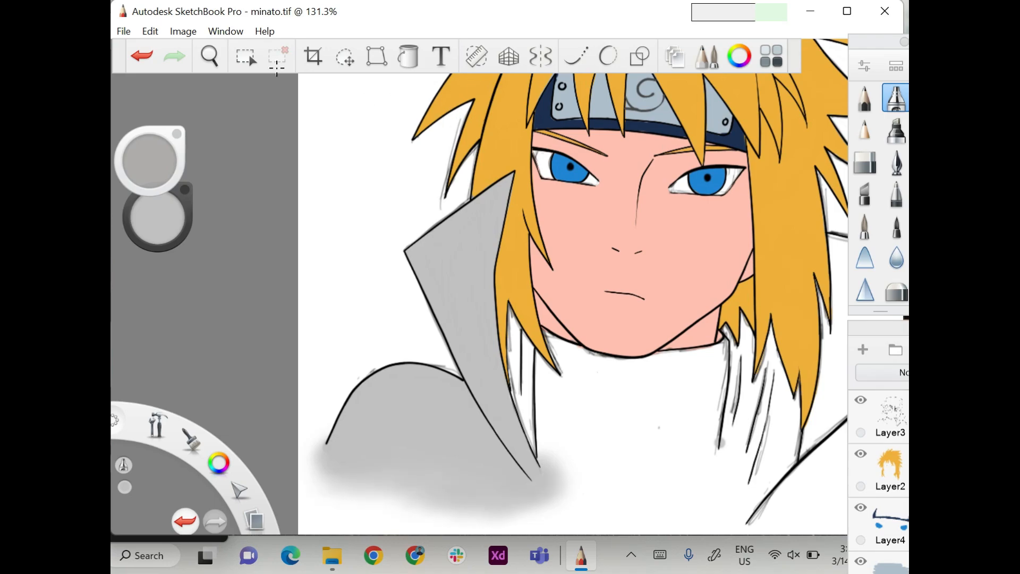
scroll(276, 68, "down", 4)
scroll(276, 68, "up", 4)
Choose a muted dark blue and paint the inside of the right collar flap with the brush.
left_click(157, 217)
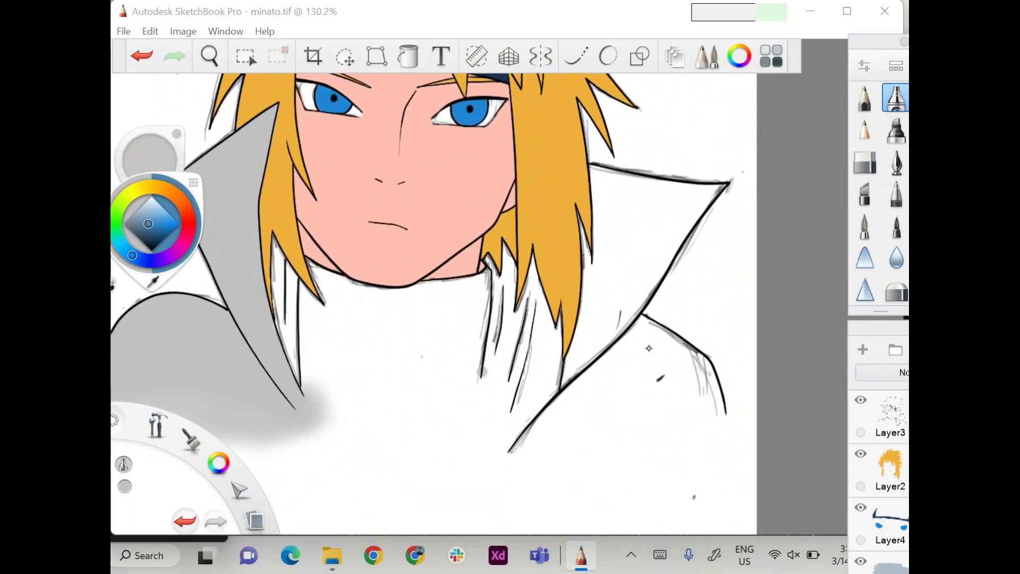
left_click(151, 229)
left_click(865, 225)
mouse_move(593, 173)
left_mouse_down()
mouse_move(705, 190)
mouse_move(590, 273)
left_mouse_up()
mouse_move(590, 234)
left_mouse_down()
mouse_move(594, 186)
mouse_move(595, 332)
mouse_move(572, 368)
mouse_move(723, 181)
left_mouse_up()
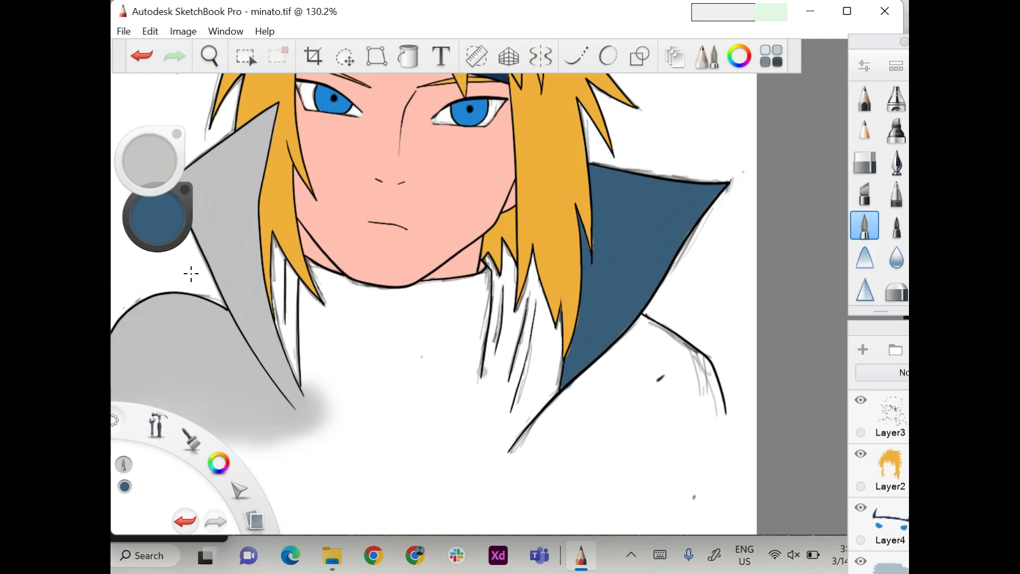
Switch the paint colour back to light grey and paint the right shoulder below the collar.
left_click(155, 234)
left_click(586, 250)
left_click_drag(639, 325, 519, 451)
mouse_move(569, 404)
left_mouse_down()
mouse_move(686, 340)
mouse_move(715, 420)
mouse_move(563, 409)
mouse_move(529, 452)
left_mouse_up()
left_click_drag(713, 418, 556, 433)
left_click_drag(537, 446, 723, 423)
Airbrush a soft light grey fade along the lower edge of the right shoulder.
left_click(897, 99)
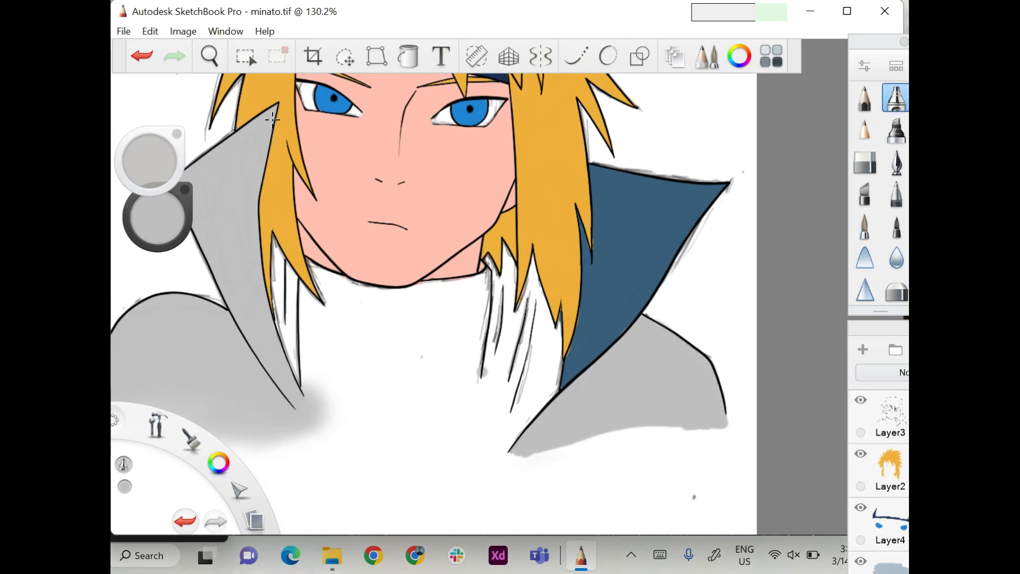
left_click_drag(536, 452, 720, 428)
mouse_move(654, 436)
left_mouse_down()
mouse_move(518, 454)
mouse_move(714, 428)
mouse_move(515, 462)
mouse_move(696, 457)
left_mouse_up()
left_click_drag(697, 457, 526, 476)
scroll(197, 131, "down", 5)
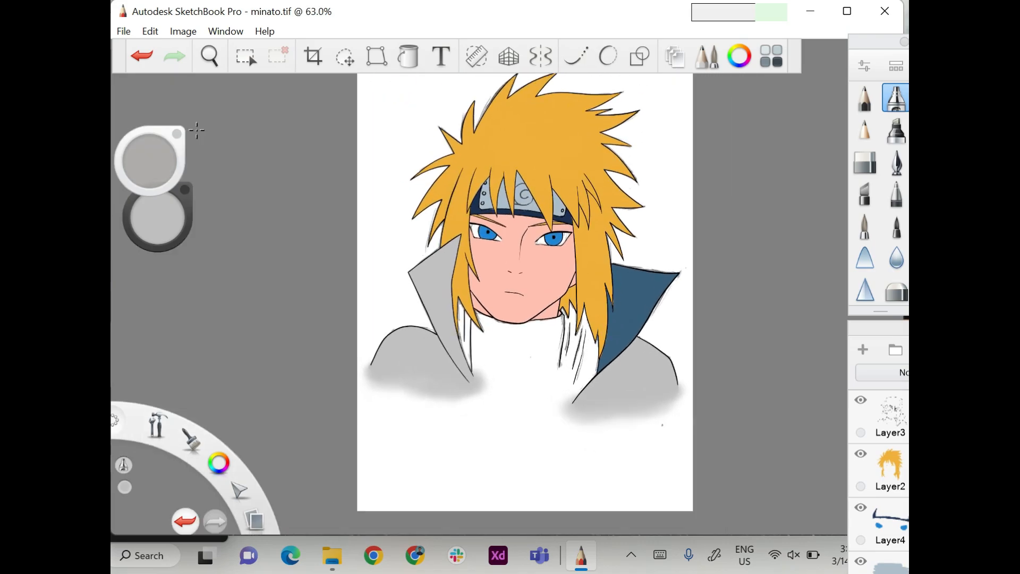
Select Layer4, sample the dark blue of the headband and switch back to the solid paintbrush.
left_click(891, 524)
left_click(739, 56)
left_click(544, 205)
left_click(475, 206)
left_click(680, 155)
left_click(865, 225)
Paint the right part of the high neck collar below the chin solid dark blue.
scroll(507, 395, "up", 5)
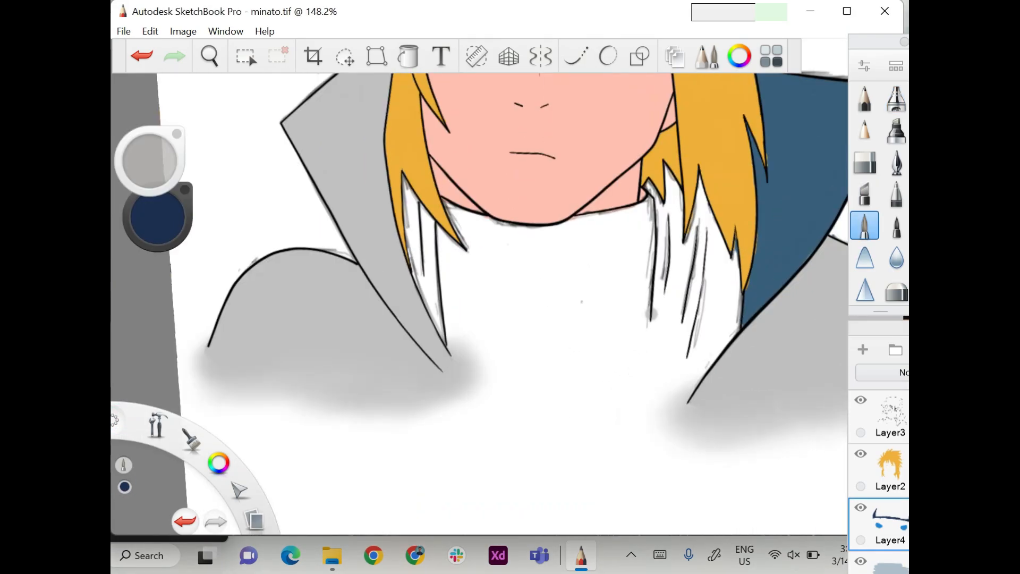
scroll(510, 319, "down", 1)
left_click_drag(627, 213, 617, 319)
left_click_drag(611, 231, 587, 317)
left_click_drag(579, 230, 574, 309)
left_click_drag(625, 217, 557, 219)
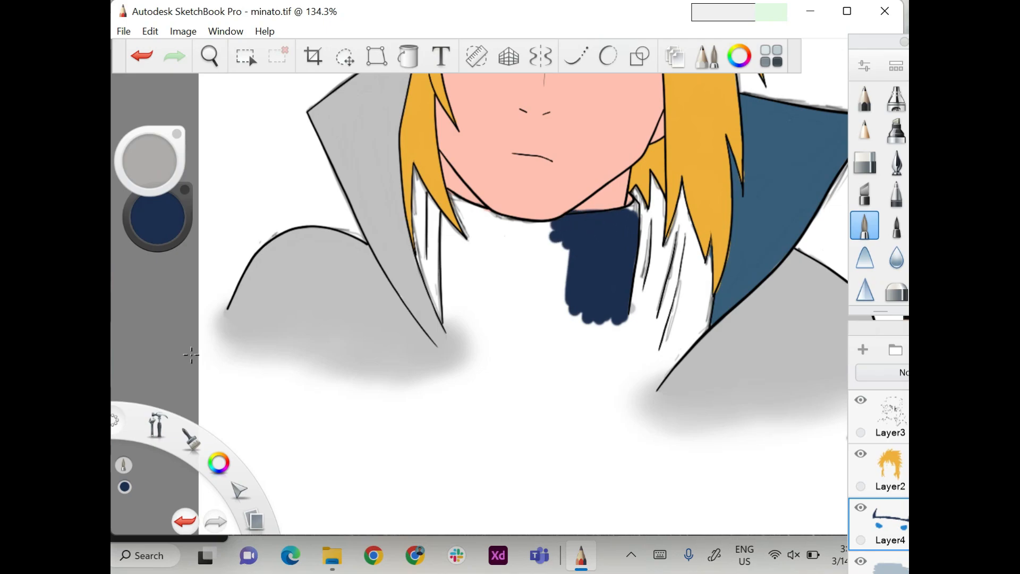
Undo the last collar stroke, resize the brush and paint a dark blue strip along the collar's upper edge under the chin.
key("ctrl+z")
left_click_drag(150, 160, 640, 405)
mouse_move(619, 222)
left_mouse_down()
mouse_move(574, 227)
mouse_move(635, 209)
left_mouse_up()
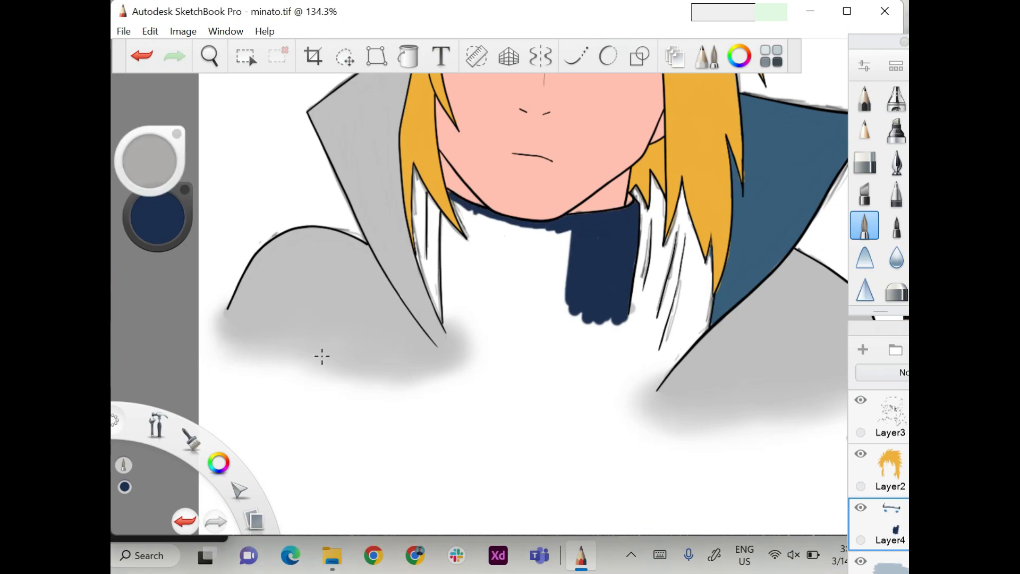
Fill the rest of the neck collar dark blue and airbrush a soft fade along its lower edge.
left_click_drag(449, 215, 447, 276)
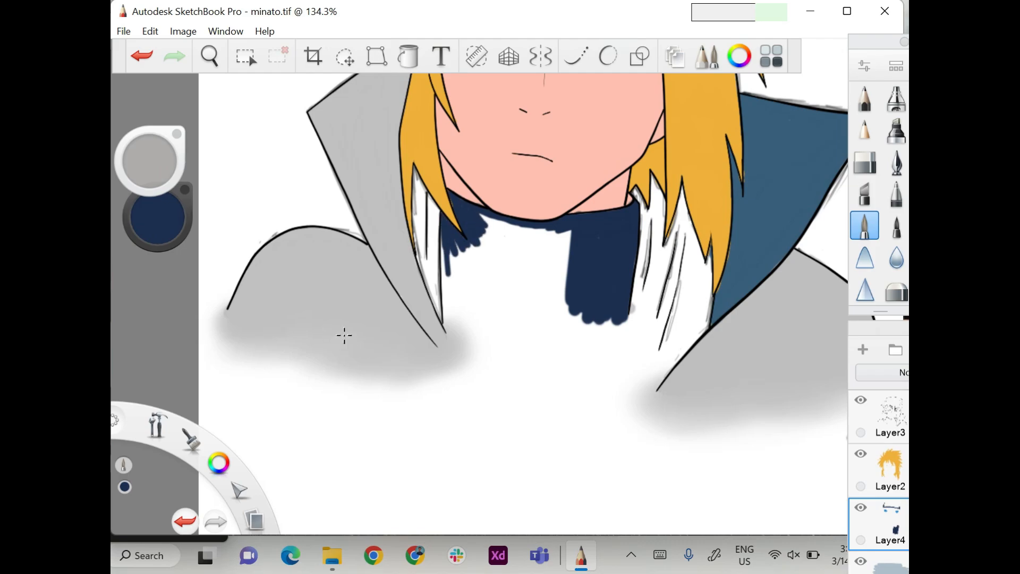
left_click_drag(446, 237, 458, 343)
mouse_move(481, 239)
left_mouse_down()
mouse_move(516, 231)
mouse_move(470, 271)
mouse_move(451, 344)
mouse_move(621, 329)
left_mouse_up()
left_click(896, 99)
mouse_move(548, 351)
left_mouse_down()
mouse_move(483, 348)
mouse_move(623, 334)
mouse_move(495, 356)
mouse_move(449, 343)
mouse_move(630, 338)
mouse_move(492, 357)
mouse_move(622, 351)
mouse_move(460, 366)
mouse_move(579, 390)
left_mouse_up()
Choose a medium green and paint the vest strip left of the neck collar on the layer beneath Layer4.
left_click(158, 218)
left_click(547, 271)
left_click(607, 281)
mouse_move(547, 272)
left_mouse_down()
mouse_move(554, 296)
mouse_move(550, 288)
left_mouse_up()
left_click(256, 283)
left_click(864, 225)
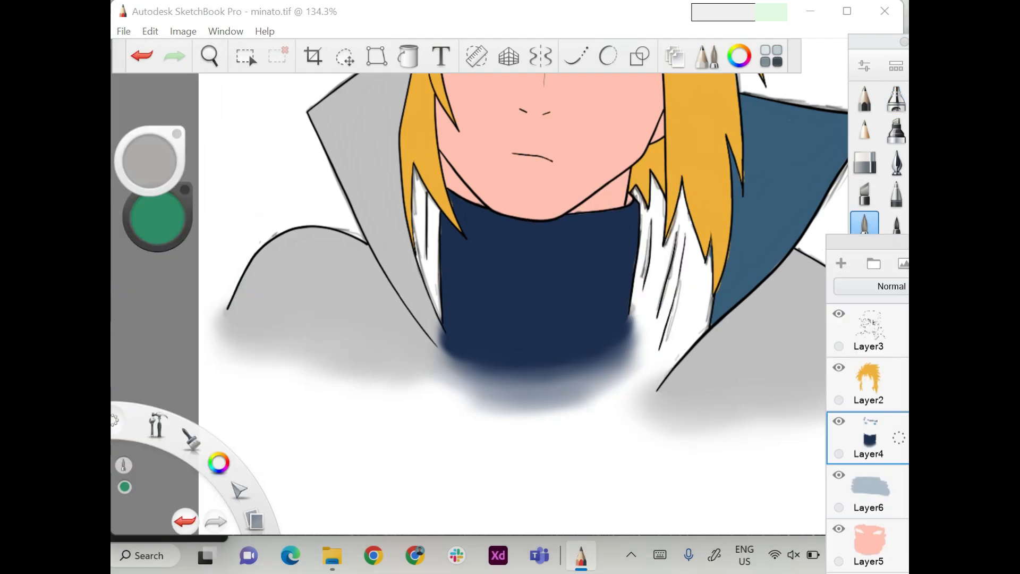
left_click(869, 488)
scroll(358, 184, "up", 5)
mouse_move(454, 162)
left_mouse_down()
mouse_move(482, 276)
mouse_move(493, 419)
left_mouse_up()
Paint the vest area right of the neck collar green and airbrush a soft fade along its lower edge.
scroll(337, 223, "down", 5)
scroll(337, 223, "up", 4)
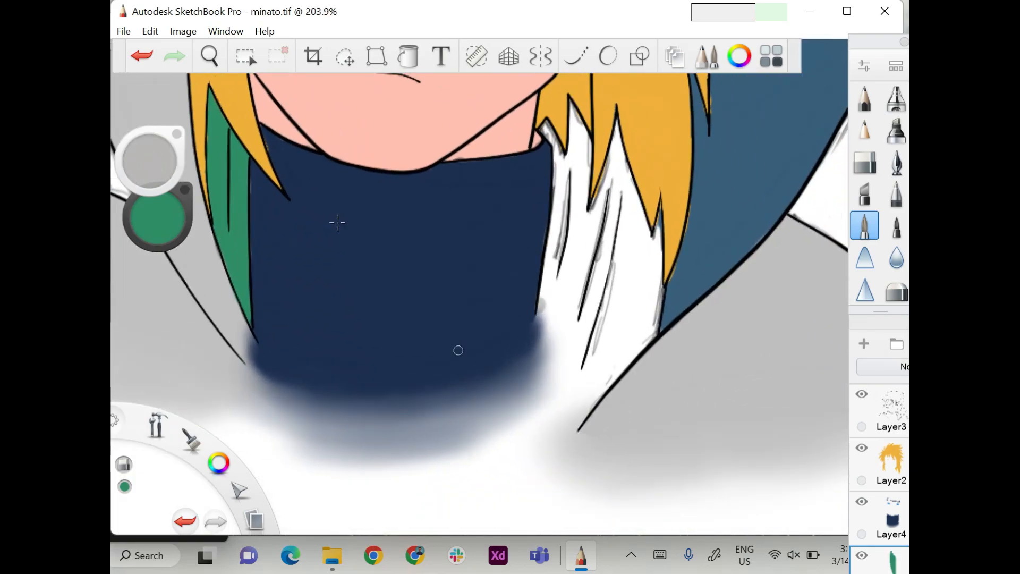
mouse_move(573, 107)
left_mouse_down()
mouse_move(545, 309)
mouse_move(586, 231)
mouse_move(655, 305)
mouse_move(564, 327)
mouse_move(612, 364)
left_mouse_up()
left_click(896, 99)
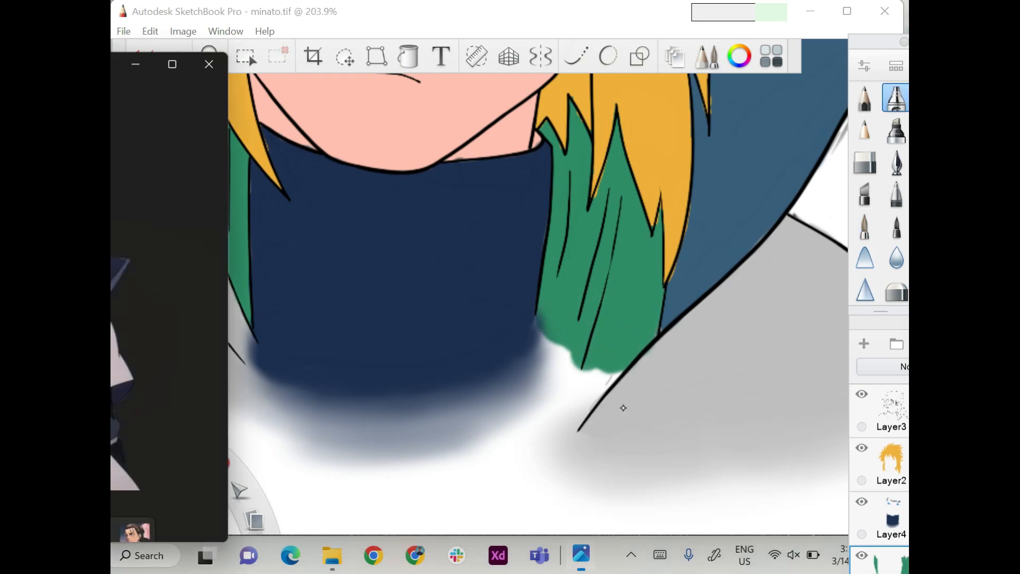
mouse_move(547, 340)
left_mouse_down()
mouse_move(572, 367)
mouse_move(619, 375)
mouse_move(548, 340)
mouse_move(598, 390)
mouse_move(524, 401)
left_mouse_up()
scroll(155, 282, "down", 5)
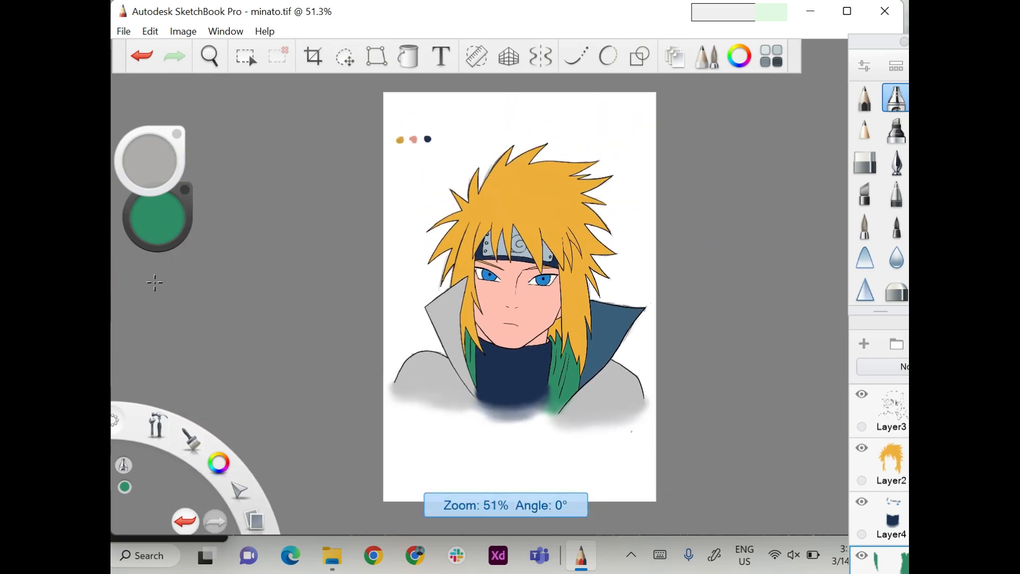
Add a new layer above Layer2 and set up the pencil with white.
scroll(155, 282, "up", 1)
left_click(892, 464)
left_click(864, 344)
left_click(865, 130)
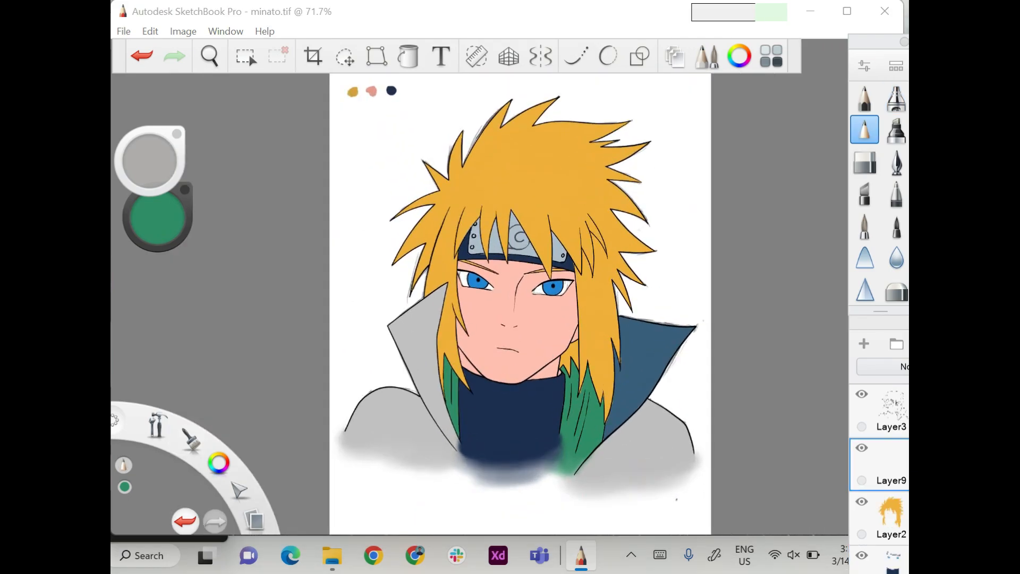
left_click(865, 99)
left_click(592, 504, "alt")
Draw thin white highlight strokes along the fringe and on the side spikes of the hair.
scroll(404, 209, "up", 3)
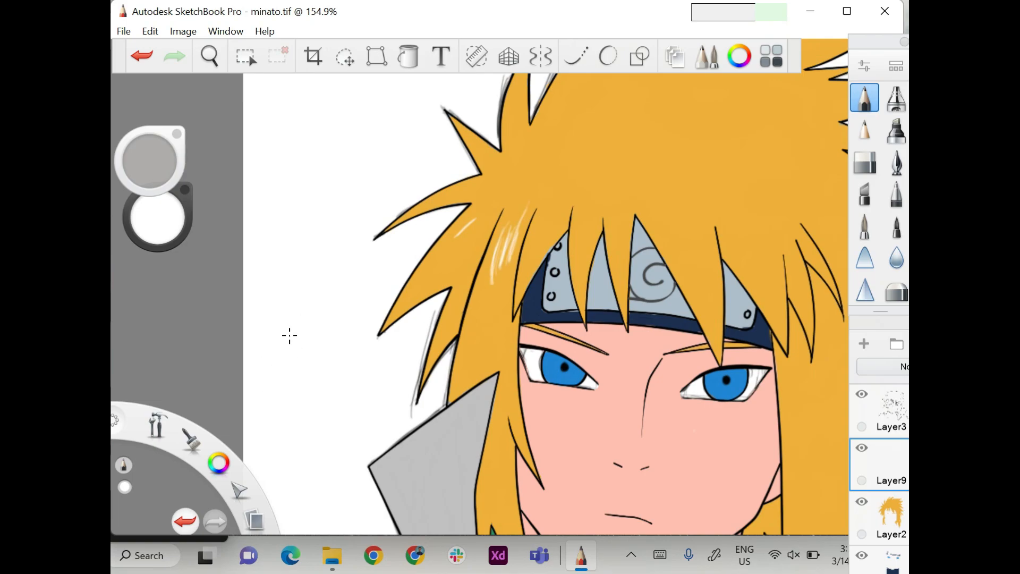
scroll(213, 287, "down", 4)
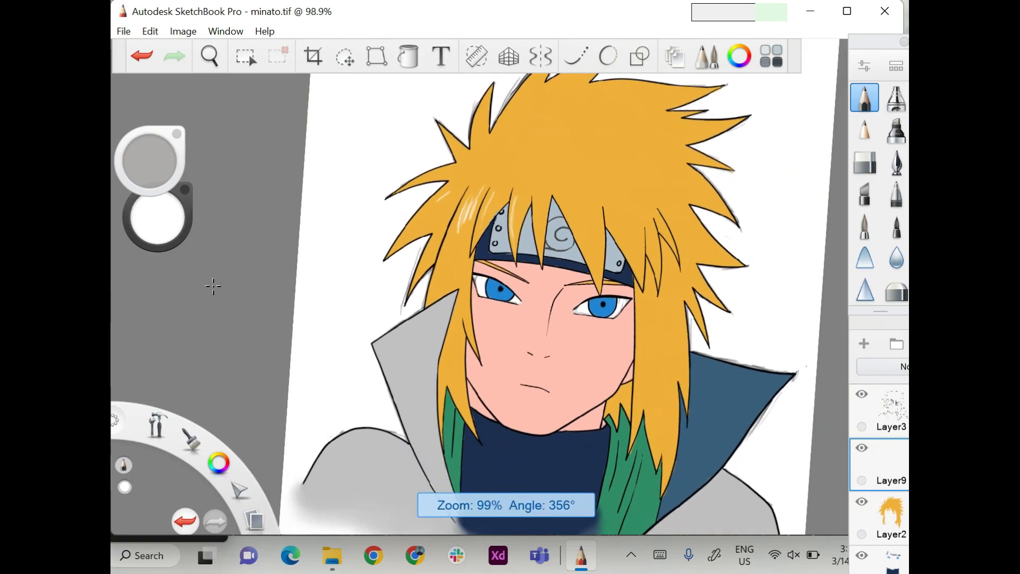
scroll(233, 378, "up", 2)
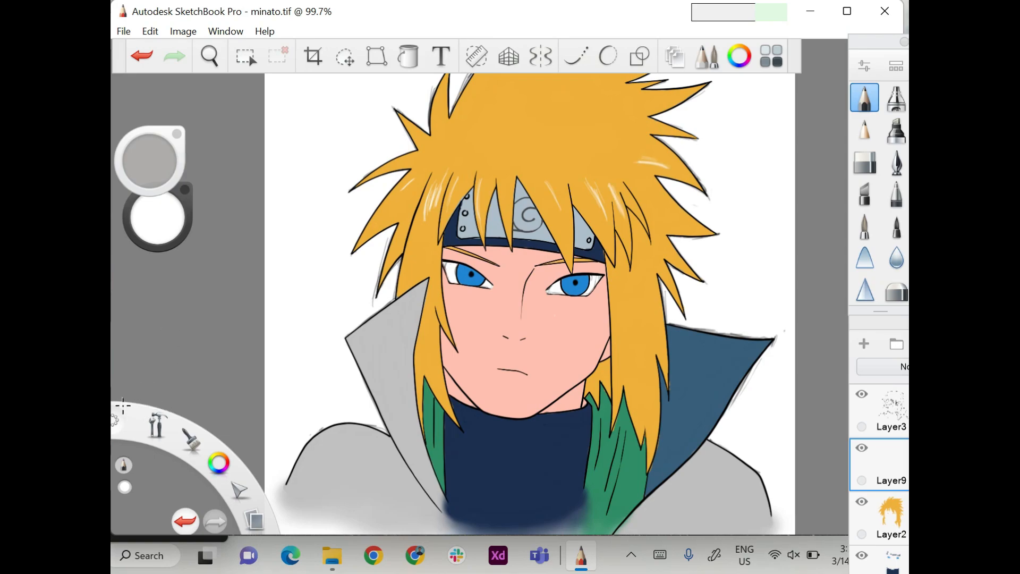
scroll(520, 281, "down", 3)
Select Layer2 and set the airbrush to a darker golden brown for shading the hair.
mouse_move(880, 425)
left_click(861, 470)
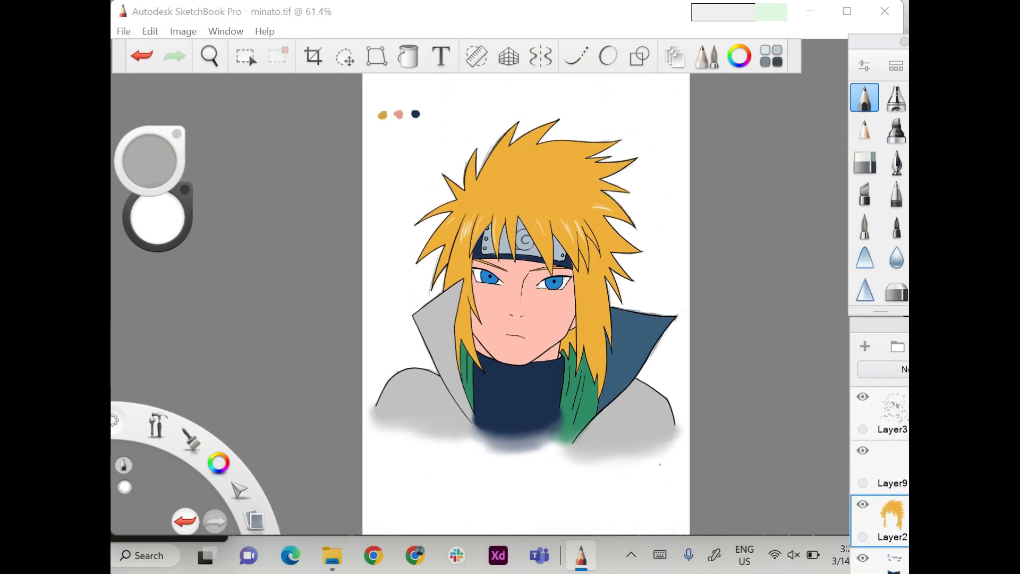
left_click(896, 98)
left_click(740, 56)
left_click(674, 422)
left_click(739, 55)
mouse_move(158, 217)
left_mouse_down()
mouse_move(170, 233)
mouse_move(153, 218)
mouse_move(152, 228)
left_mouse_up()
Airbrush golden brown shading onto the lower hair locks on both sides of the face.
scroll(453, 373, "up", 4)
left_click_drag(478, 326, 470, 245)
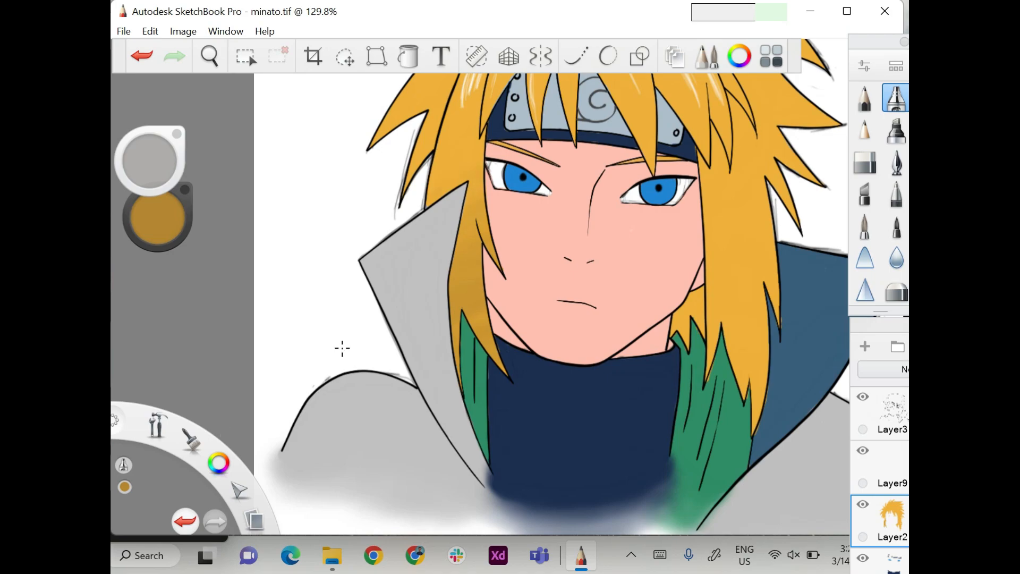
mouse_move(685, 300)
left_mouse_down()
mouse_move(715, 308)
mouse_move(755, 394)
left_mouse_up()
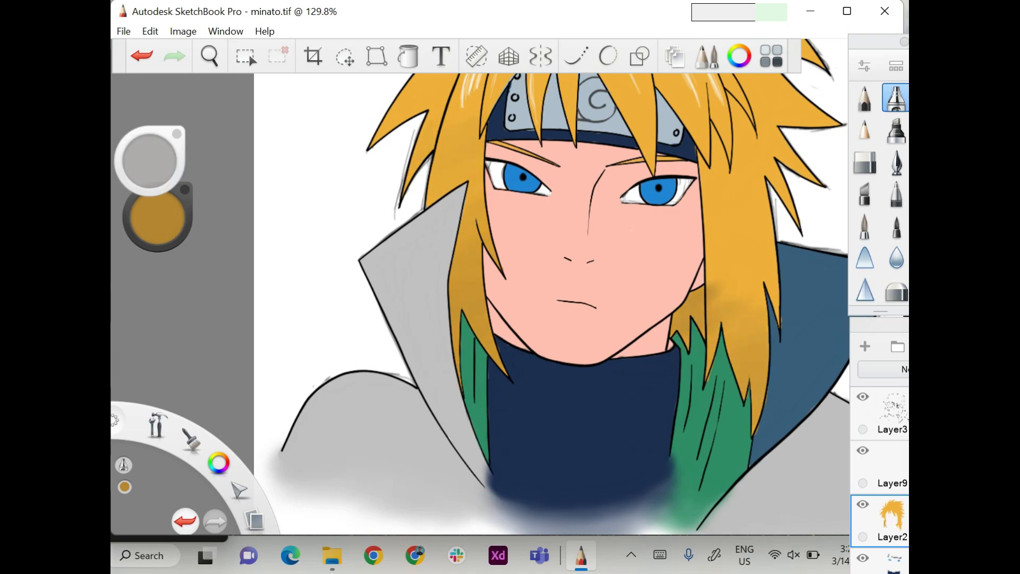
mouse_move(715, 301)
left_mouse_down()
mouse_move(744, 258)
mouse_move(748, 375)
left_mouse_up()
key("bracketleft")
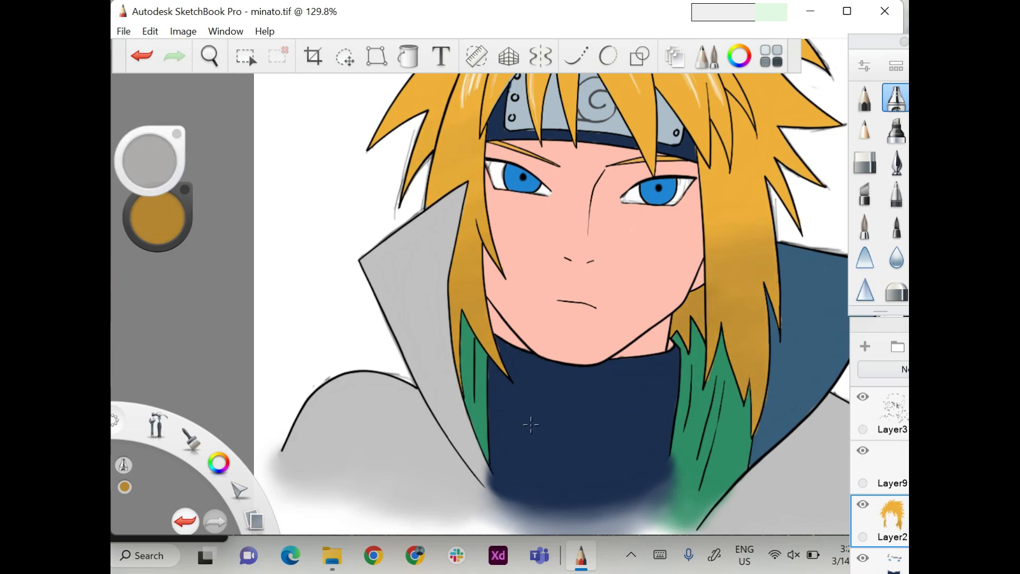
Reduce the airbrush size and shade the left hair spikes and the lock beside the left collar flap.
scroll(164, 303, "down", 5)
scroll(167, 304, "up", 8)
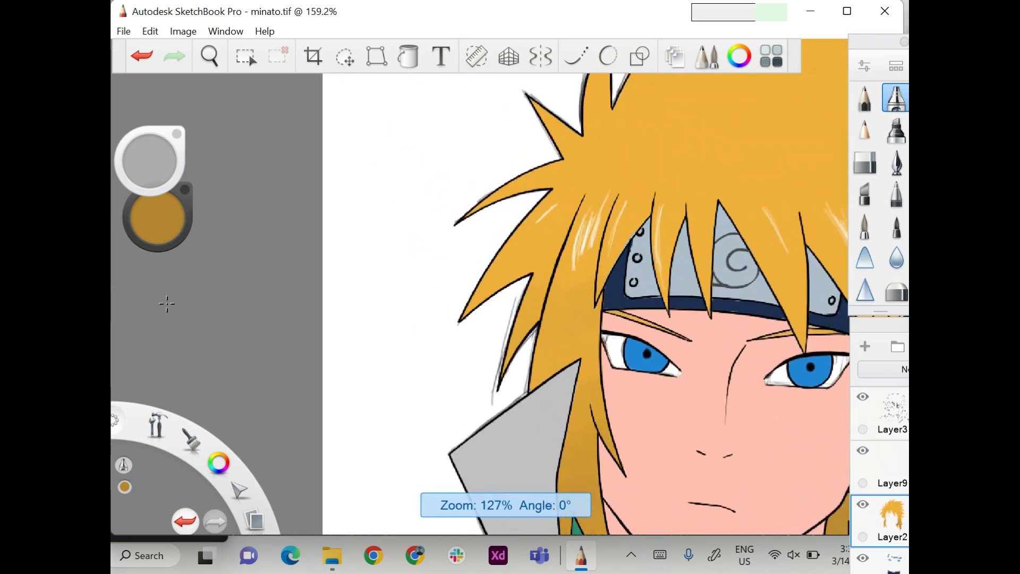
scroll(167, 303, "up", 2)
key("bracketleft")
key("bracketleft")
left_click_drag(556, 265, 462, 320)
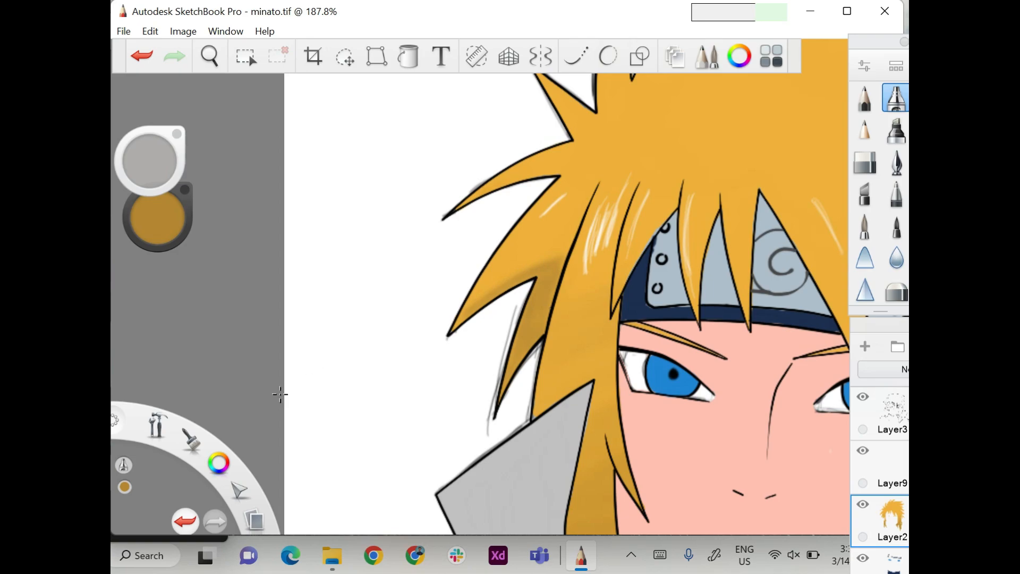
left_click_drag(489, 190, 561, 172)
left_click_drag(594, 380, 558, 201)
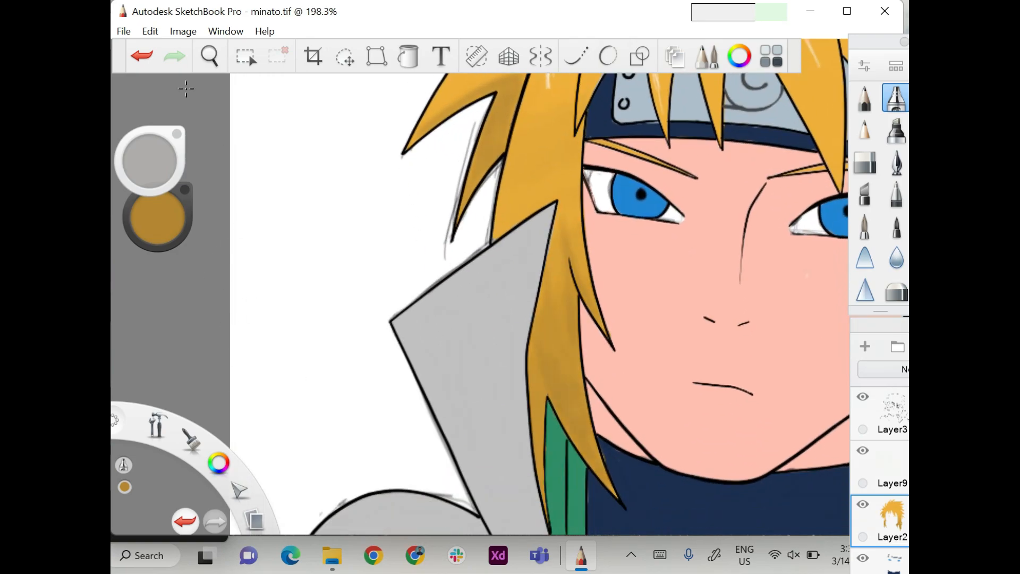
scroll(262, 95, "down", 3)
scroll(262, 364, "up", 3)
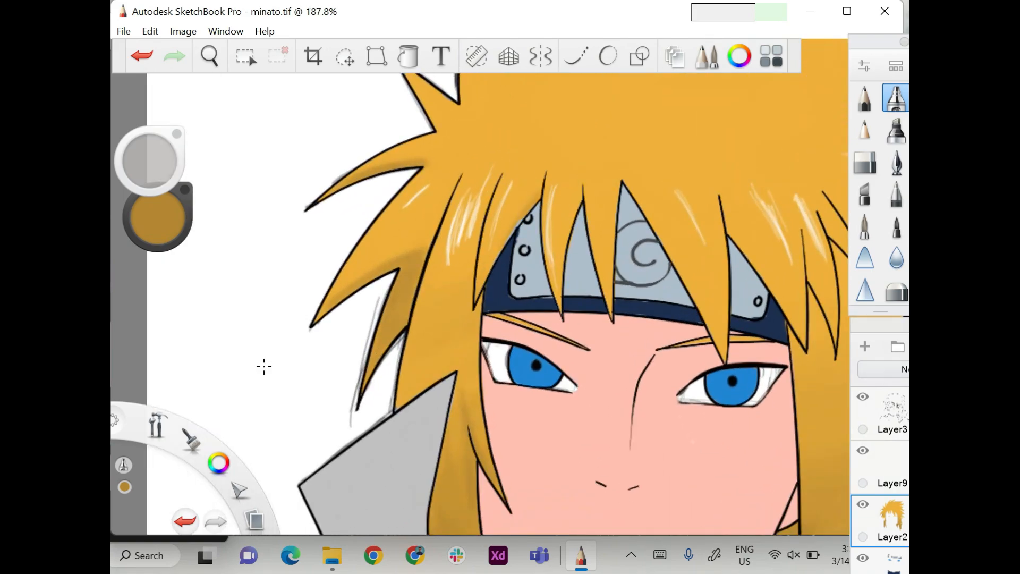
left_click(247, 391)
left_click(523, 362)
left_click(250, 208)
left_click(523, 362)
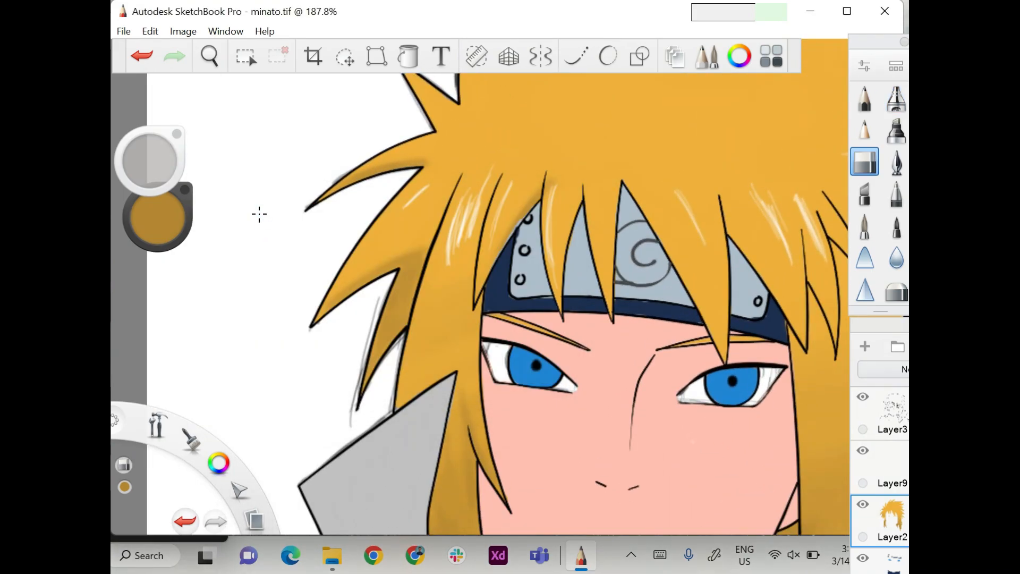
left_click(142, 56)
Airbrush golden brown shading onto the fringe strands hanging over the headband.
left_click(896, 99)
left_click_drag(536, 195, 488, 271)
left_click_drag(580, 199, 559, 290)
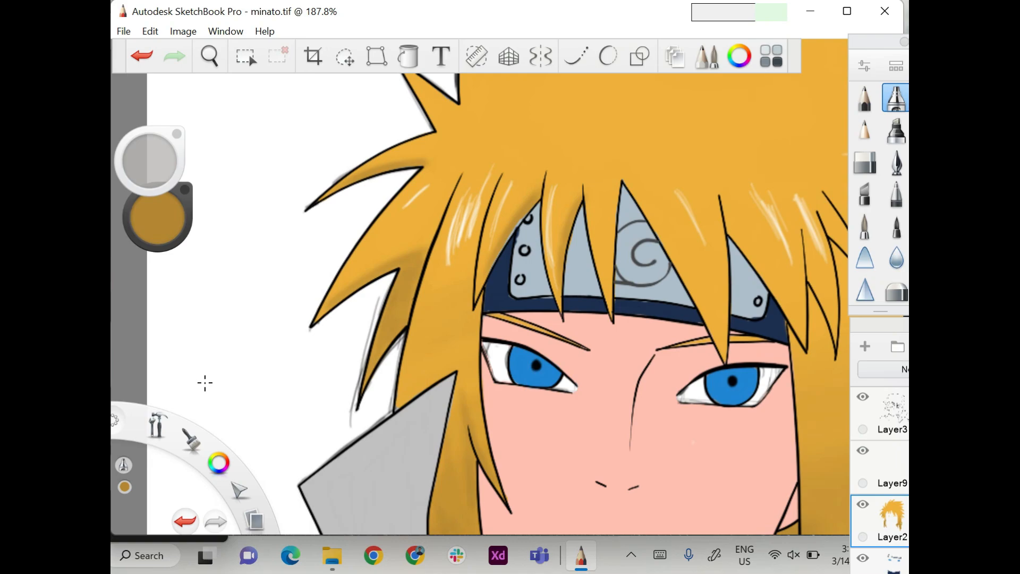
scroll(182, 314, "down", 3)
scroll(257, 388, "up", 2)
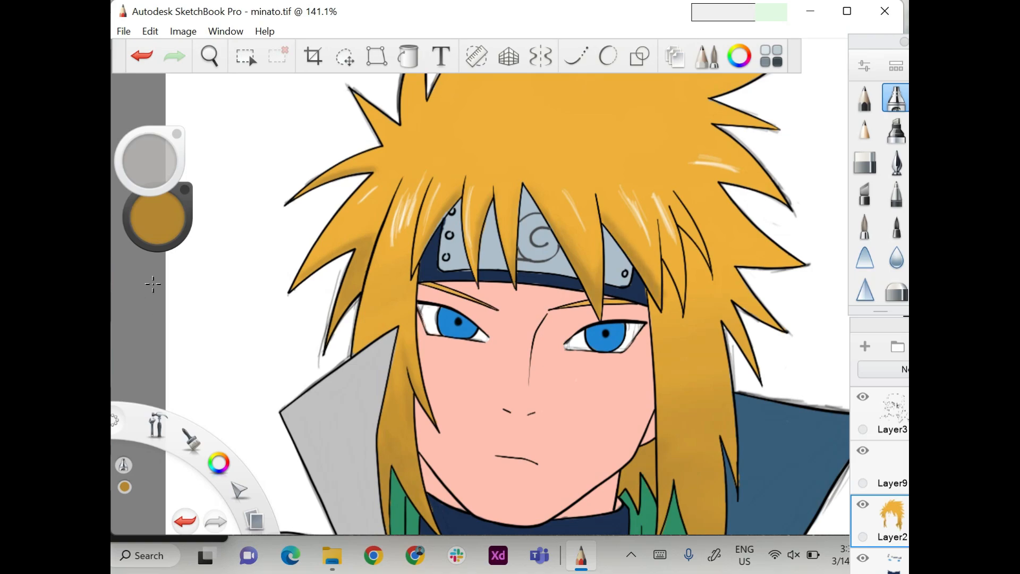
Shade the long right side lock and the right and upper-right hair spikes with the golden brown airbrush.
scroll(153, 284, "down", 2)
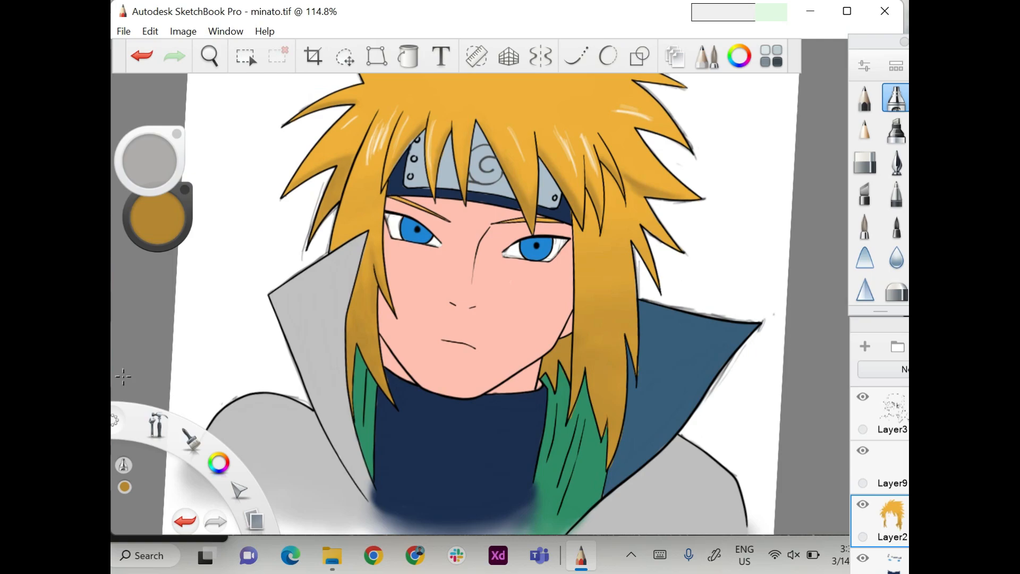
scroll(118, 373, "down", 1)
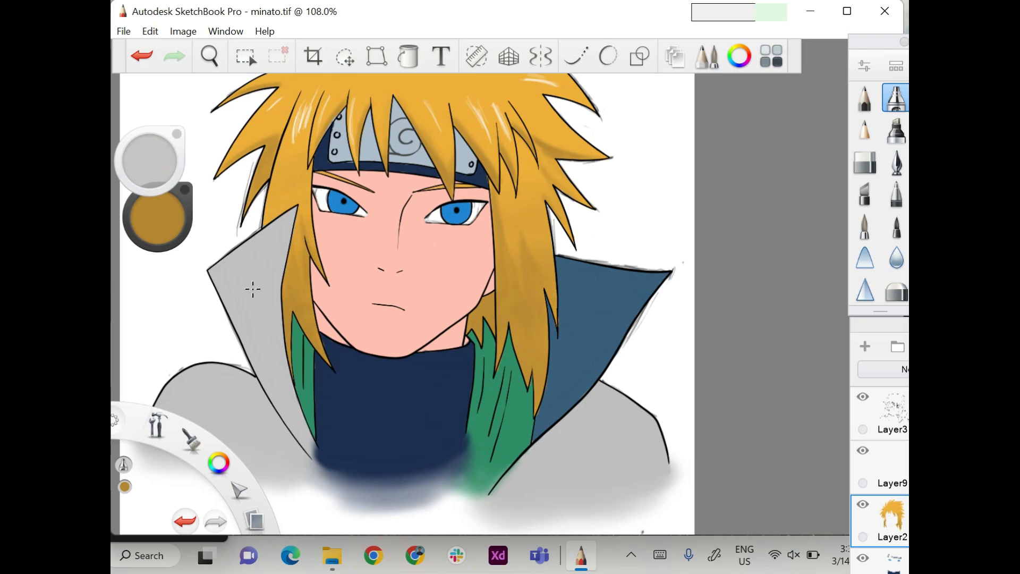
scroll(261, 225, "down", 1)
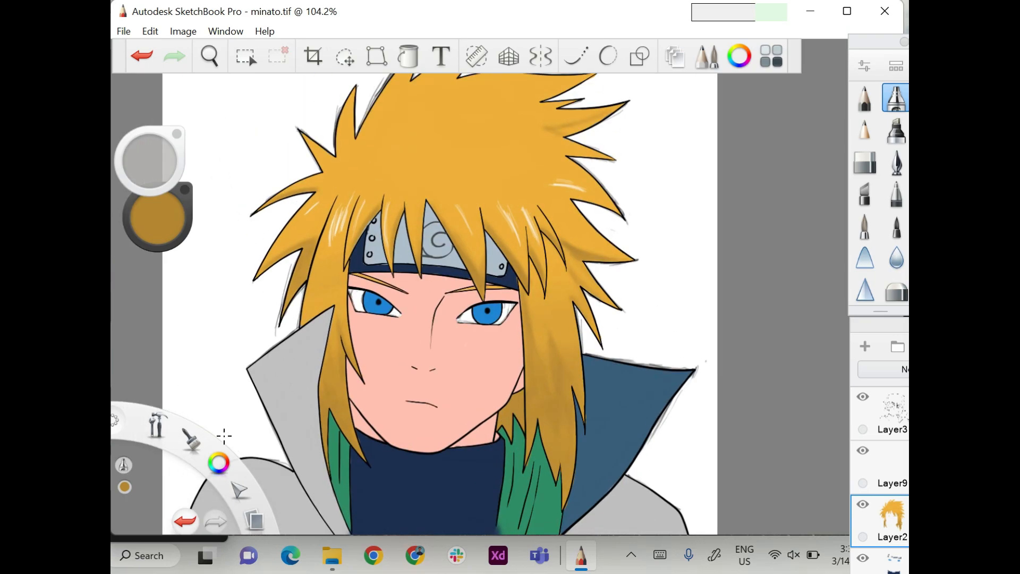
scroll(192, 457, "up", 1)
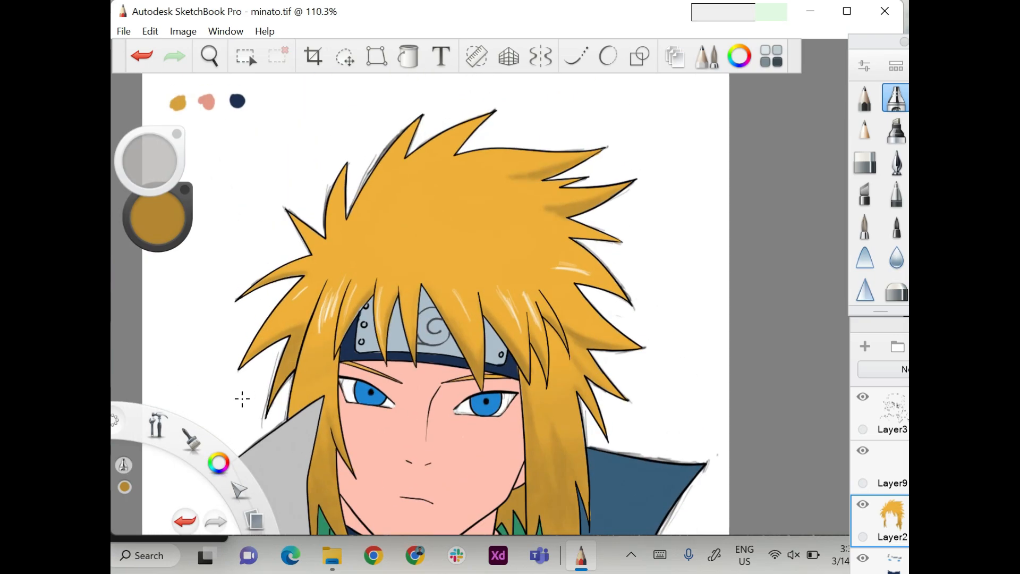
scroll(370, 390, "down", 5)
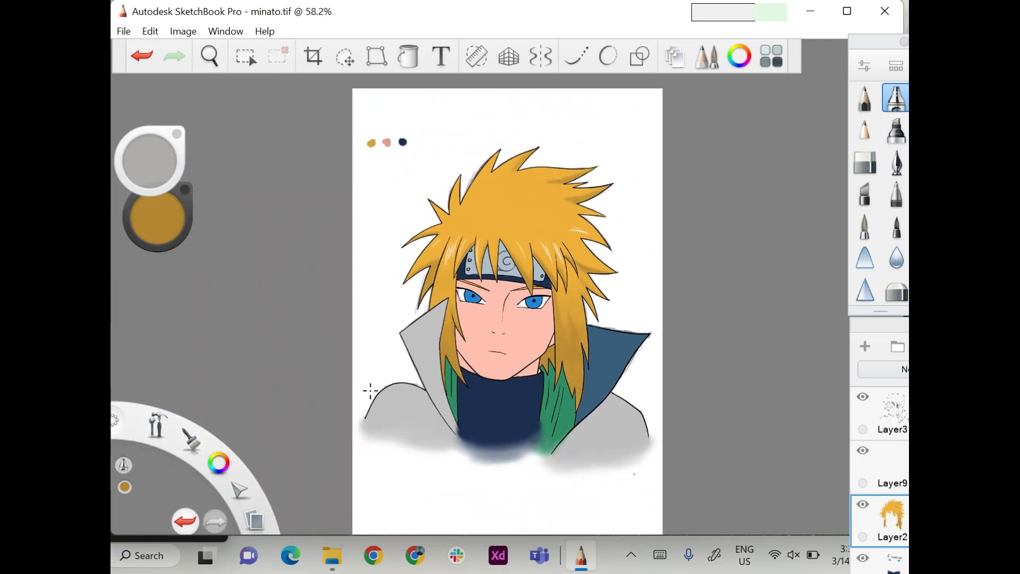
Switch to the pencil in white and draw a highlight on the left part of the headband's metal plate.
left_click(829, 482)
mouse_move(882, 325)
left_mouse_down()
mouse_move(790, 232)
mouse_move(780, 94)
mouse_move(883, 325)
left_mouse_up()
left_click(818, 482)
scroll(486, 229, "up", 8)
left_click(865, 98)
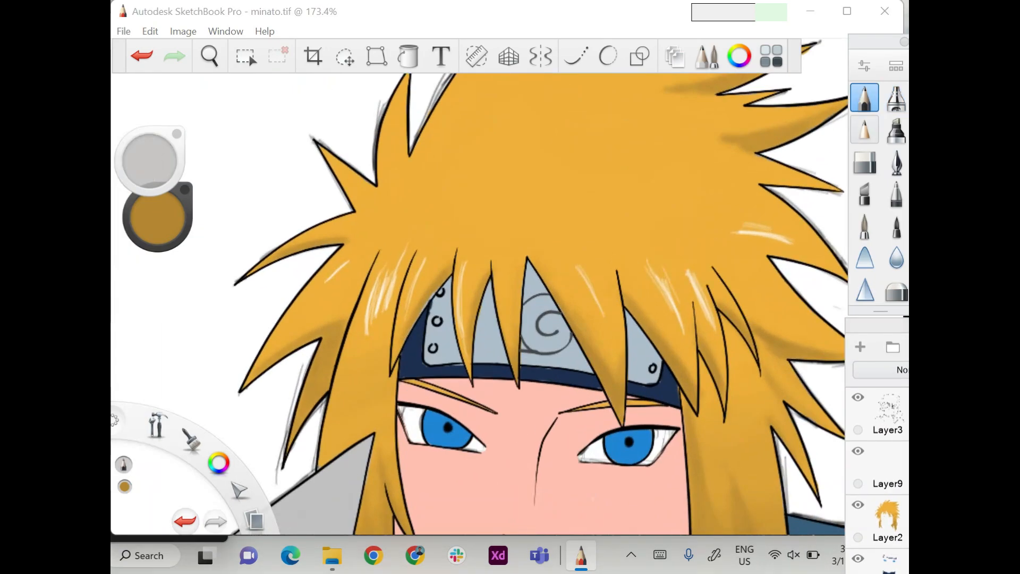
left_click(339, 260, "alt")
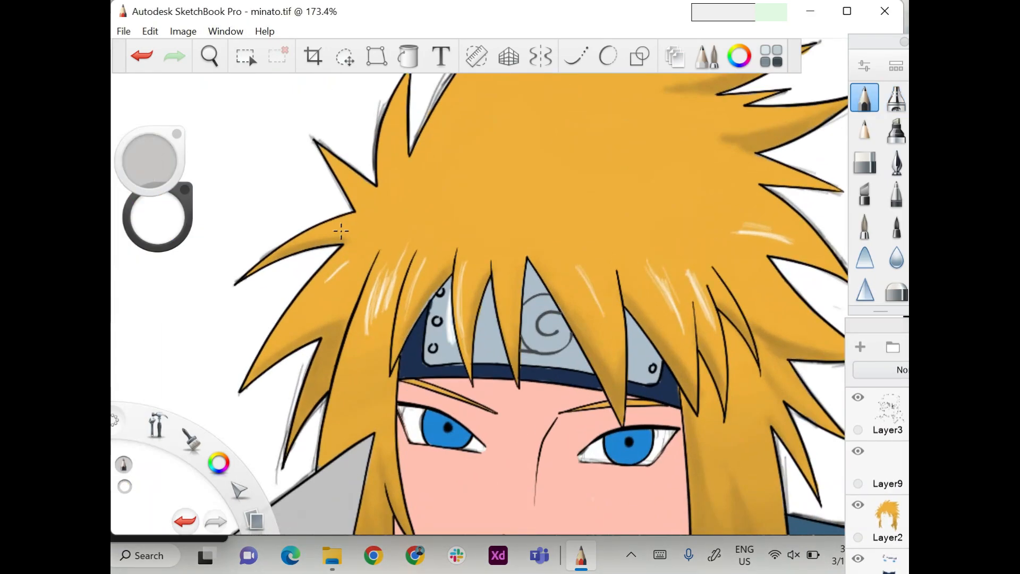
Choose a mid grey and set up the airbrush with a small size for shading the headband plate.
left_click(158, 216)
left_click(544, 206)
left_click(642, 354)
left_click_drag(158, 217, 158, 233)
left_click(897, 98)
left_click_drag(150, 161, 151, 168)
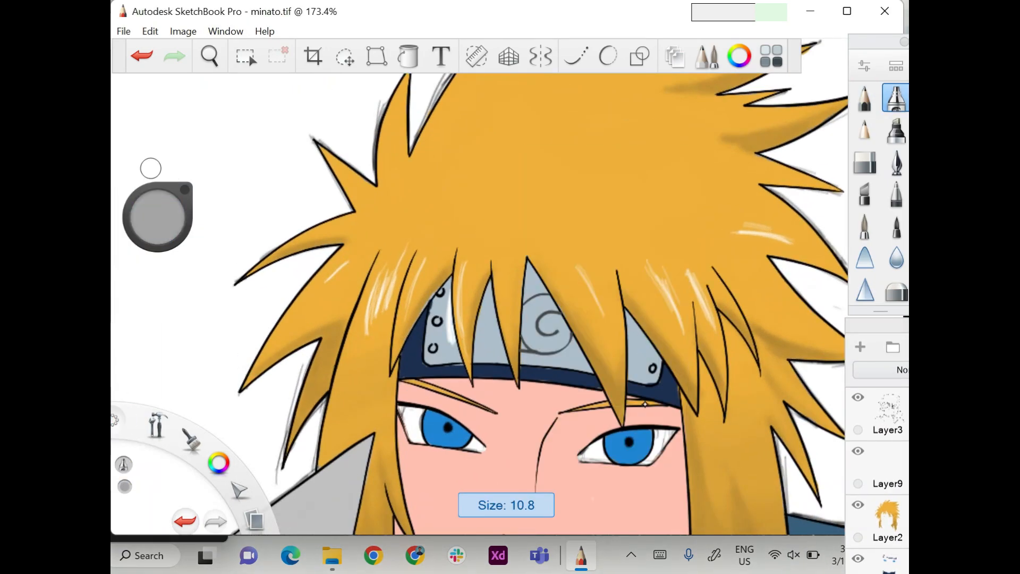
left_click_drag(158, 217, 158, 228)
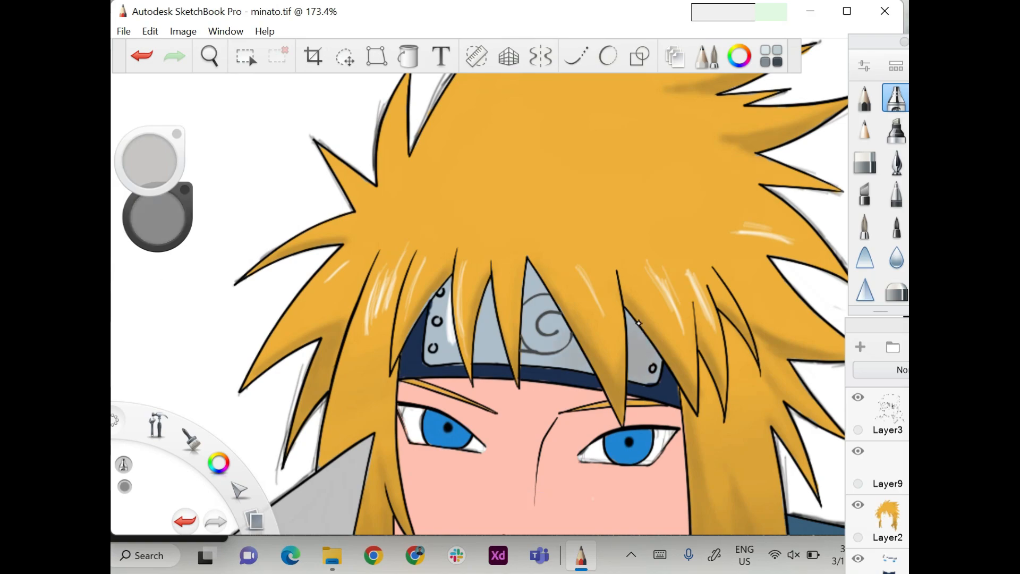
Airbrush grey shading on the right, middle and left parts of the headband's metal plate.
left_click_drag(641, 340, 654, 372)
mouse_move(538, 281)
left_mouse_down()
mouse_move(579, 359)
mouse_move(561, 343)
left_mouse_up()
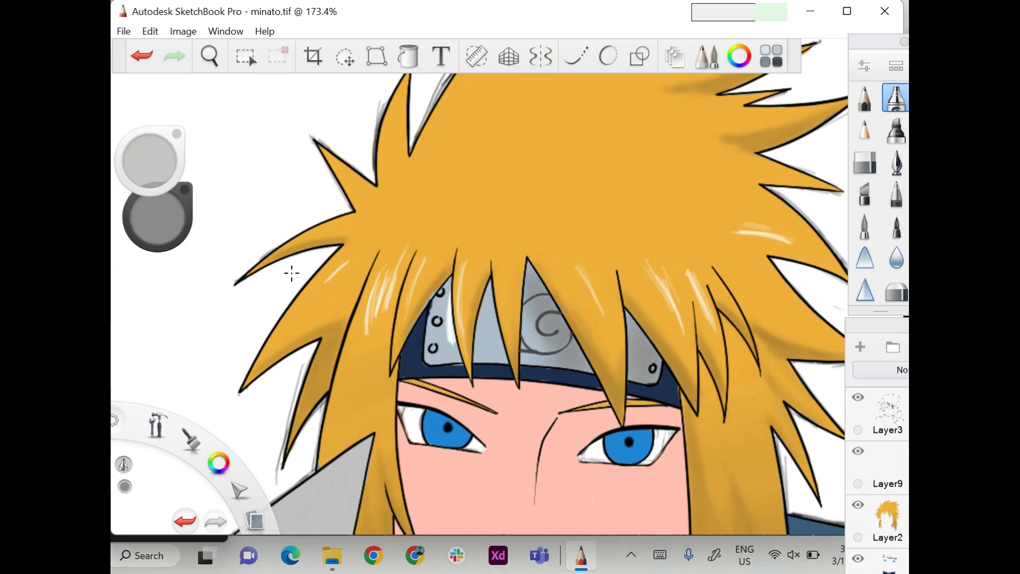
left_click_drag(499, 302, 492, 357)
left_click_drag(148, 162, 146, 152)
scroll(347, 267, "down", 5)
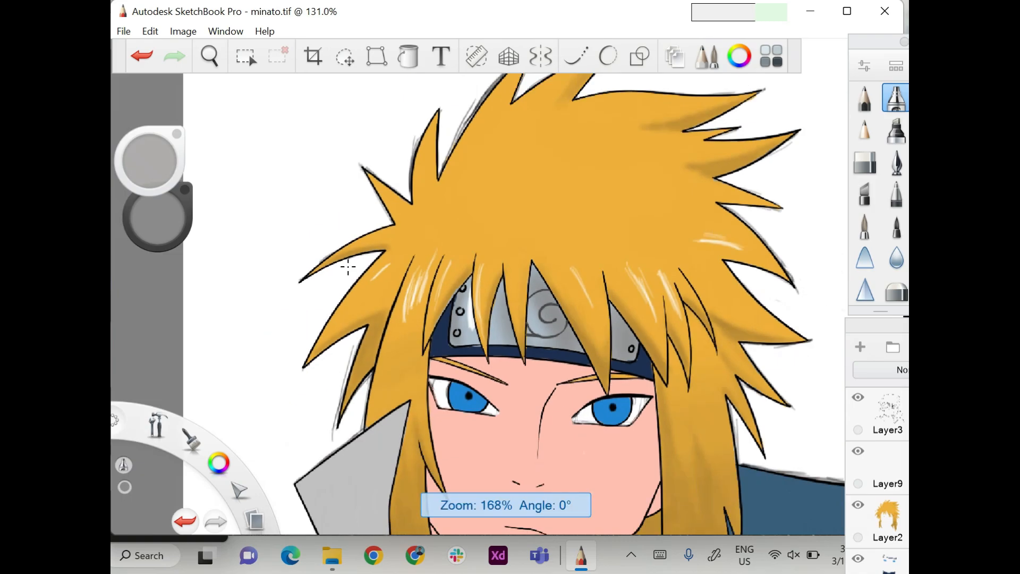
Sample the face's skin tone as the airbrush colour.
mouse_move(878, 326)
left_mouse_down()
mouse_move(838, 148)
mouse_move(748, 208)
mouse_move(877, 327)
left_mouse_up()
scroll(511, 319, "up", 4)
left_click(158, 216)
left_click(545, 205)
left_click(481, 330)
left_click(158, 217)
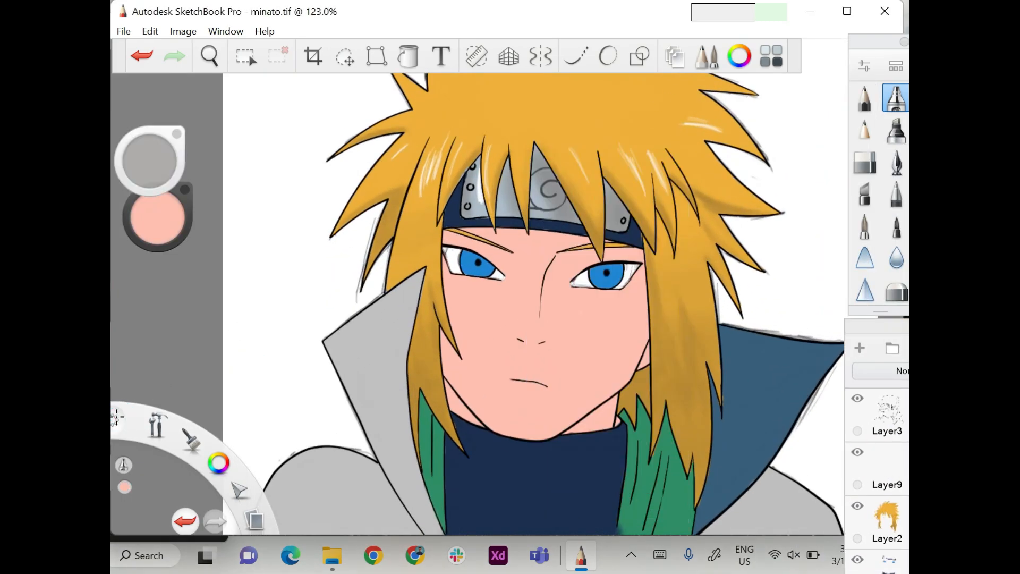
Darken the skin tone and airbrush shadows below the headband, beside the nose bridge, on the neck, along the cheek and under the nose.
left_click_drag(158, 216, 158, 228)
left_click_drag(158, 217, 147, 217)
left_click_drag(150, 161, 150, 152)
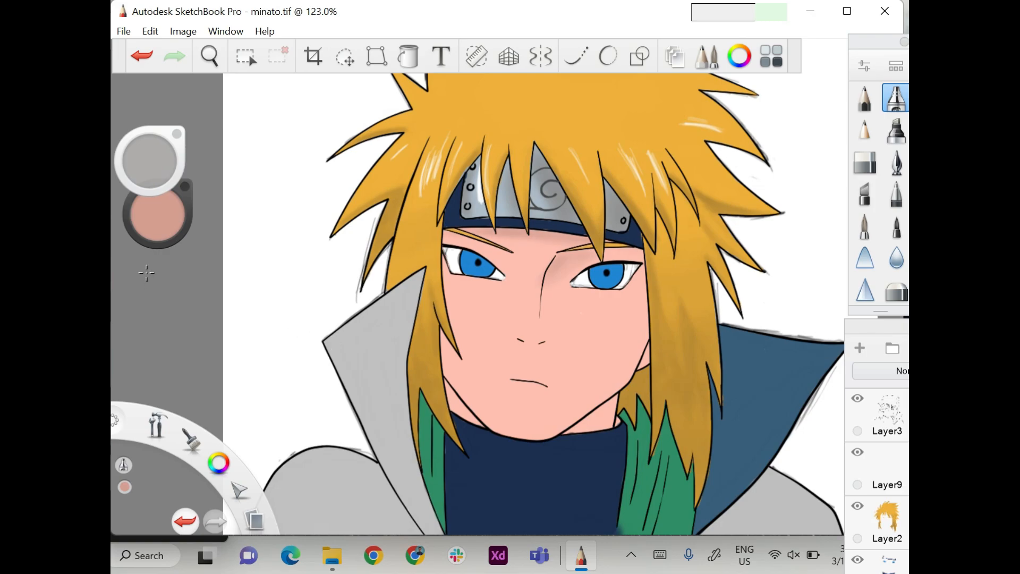
left_click_drag(612, 413, 571, 429)
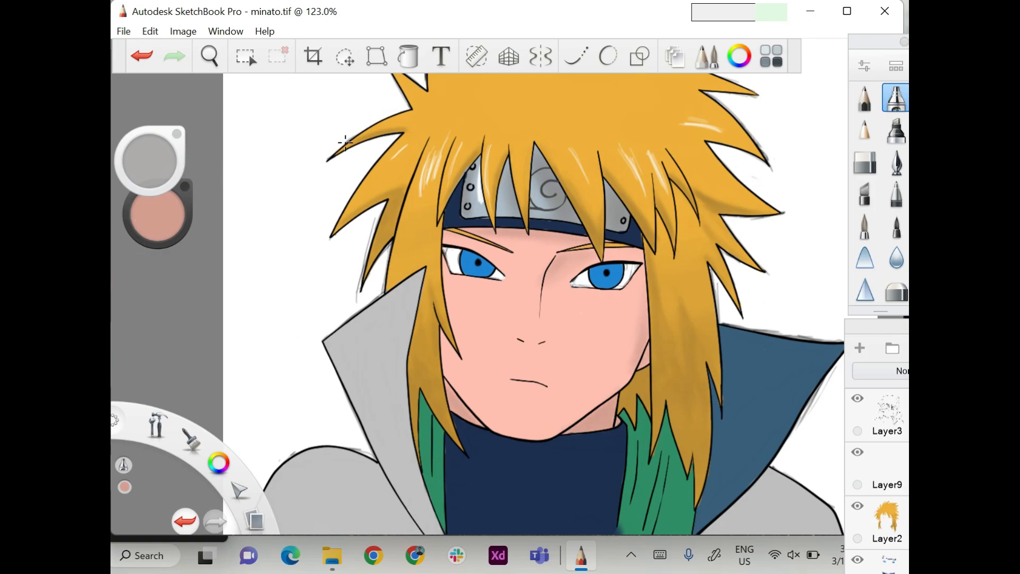
left_click_drag(158, 215, 158, 221)
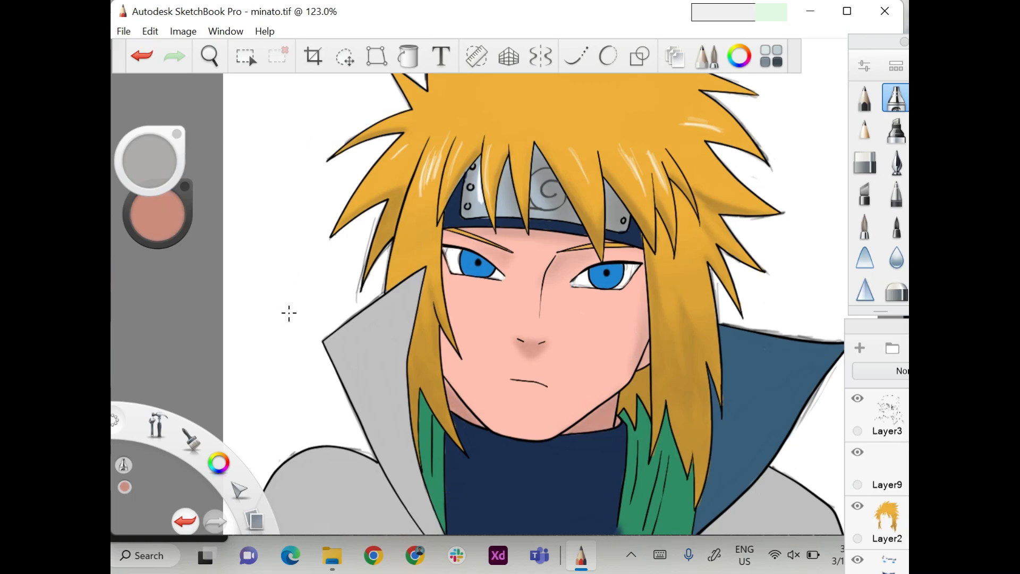
scroll(277, 333, "down", 4)
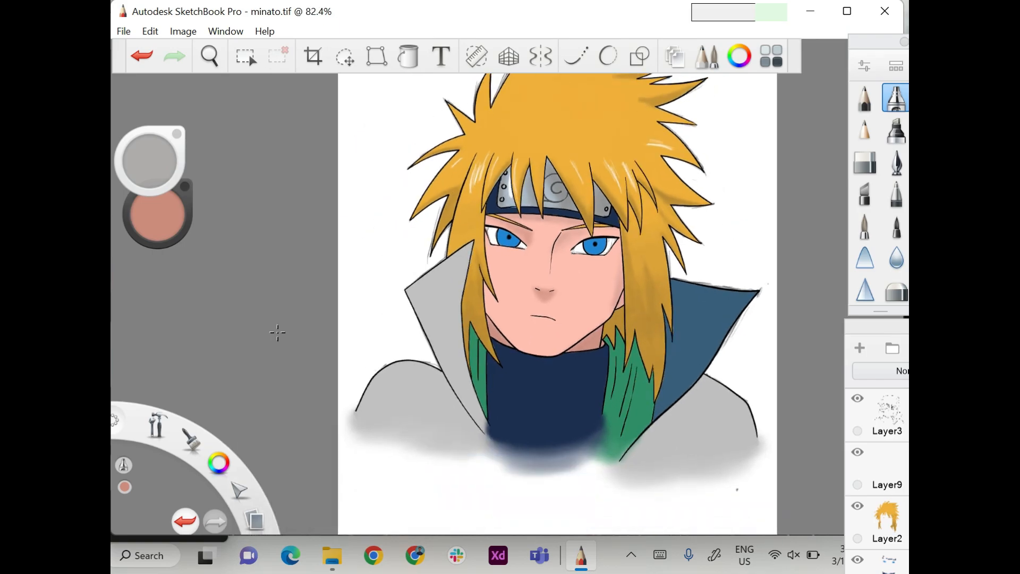
Choose a mid grey for the airbrush and shade the inner edge of the cloak's grey collar.
mouse_move(877, 326)
left_mouse_down()
mouse_move(774, 105)
mouse_move(793, 103)
mouse_move(714, 56)
mouse_move(877, 331)
left_mouse_up()
left_click(844, 353)
left_click(844, 460)
left_click(844, 300)
left_click(844, 353)
left_click(774, 390)
left_click(844, 299)
scroll(757, 297, "down", 3)
left_click(762, 390)
left_click(896, 162)
left_click(896, 98)
left_click(157, 214)
left_click_drag(157, 215, 132, 221)
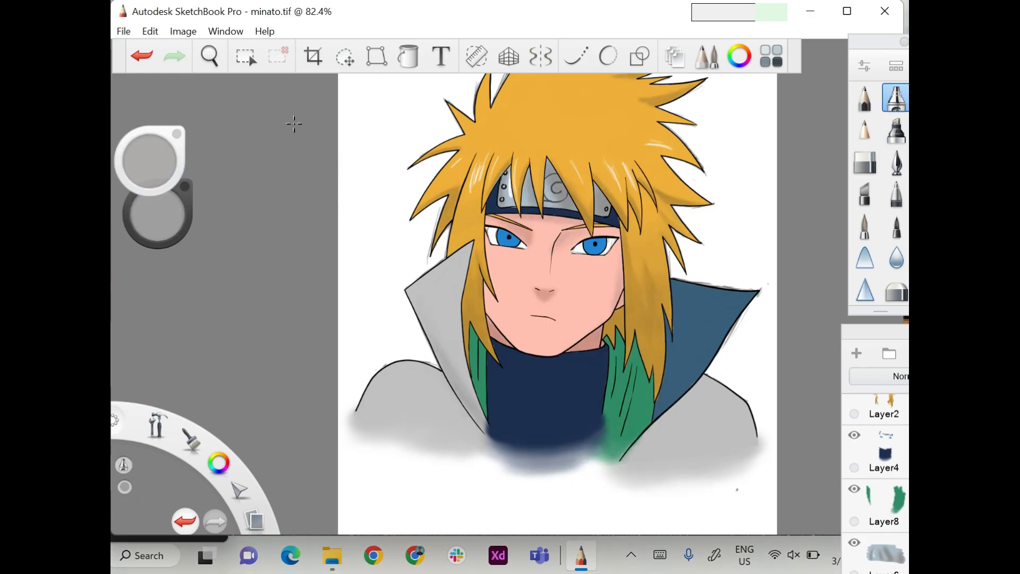
Adjust the airbrush size and shade both shoulders of the cloak in grey.
left_click_drag(149, 161, 141, 158)
left_click_drag(396, 388, 442, 376)
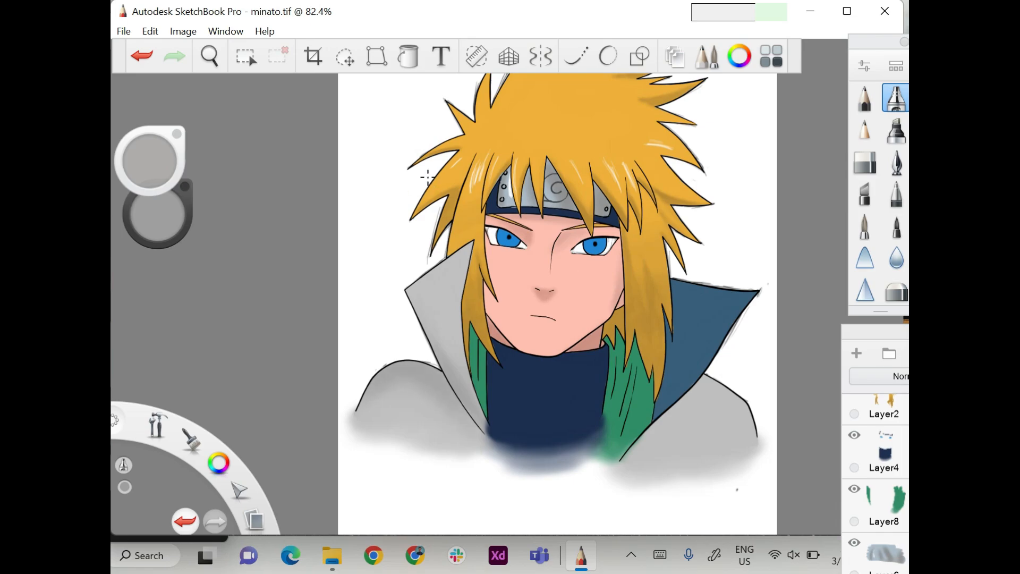
left_click_drag(699, 389, 636, 452)
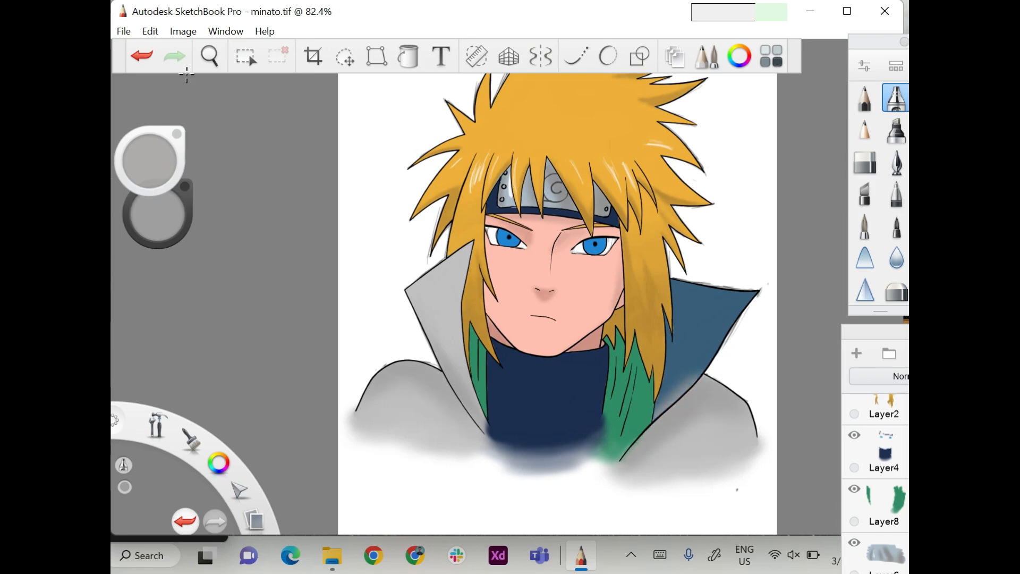
On Layer8, sample the green, darken it and airbrush shading over the green areas on both sides of the neck.
left_click(884, 505)
left_click(632, 396, "alt")
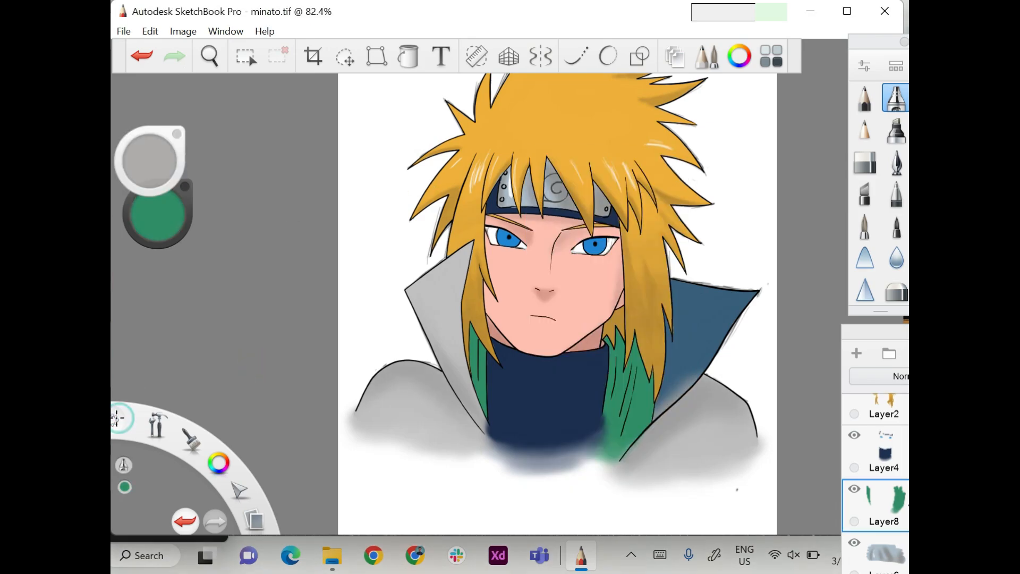
left_click_drag(158, 213, 158, 236)
mouse_move(629, 426)
left_mouse_down()
mouse_move(633, 407)
mouse_move(614, 456)
left_mouse_up()
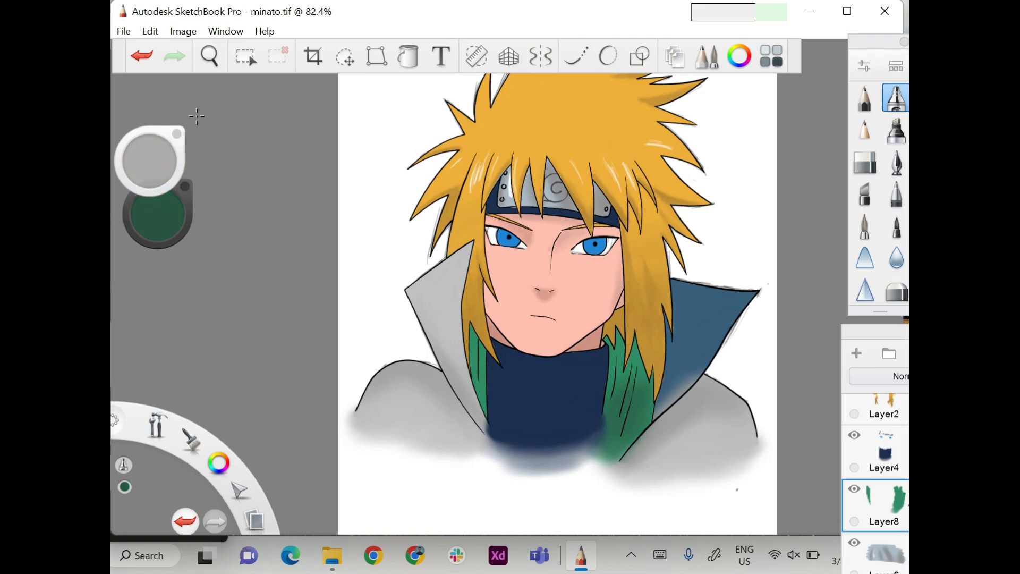
key("ctrl+z")
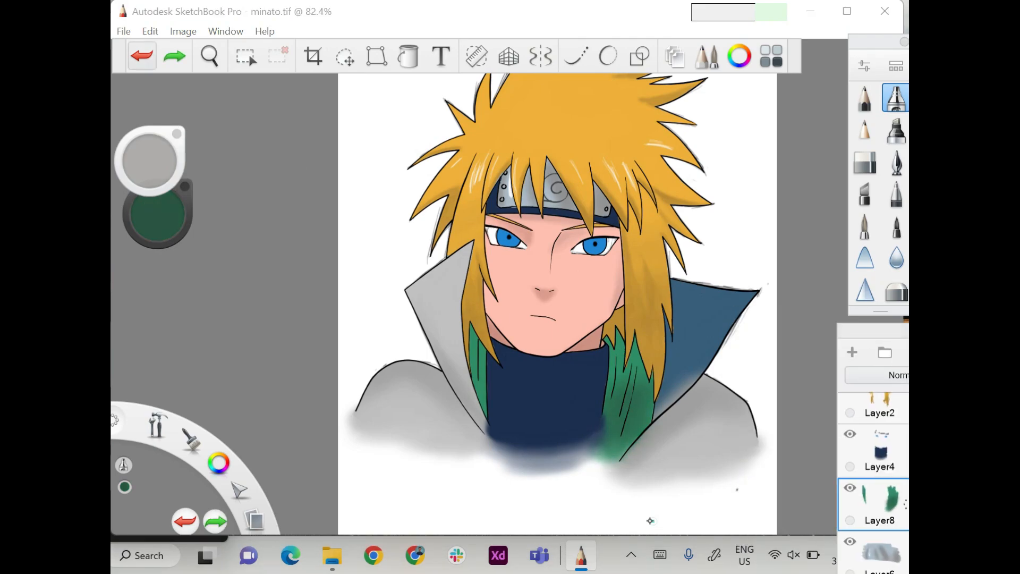
left_click(884, 469)
left_click_drag(805, 341, 879, 298)
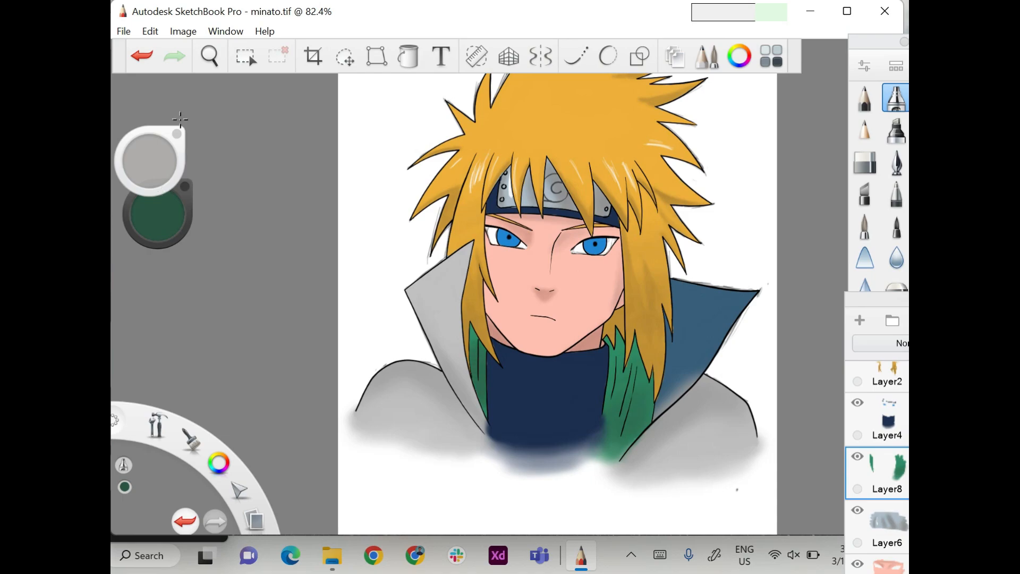
mouse_move(638, 398)
left_mouse_down()
mouse_move(617, 438)
mouse_move(618, 351)
left_mouse_up()
Sample the collar's dark blue and paint over the grey airbrush spill at the collar's lower edge with the paintbrush.
mouse_move(877, 299)
left_mouse_down()
mouse_move(846, 292)
mouse_move(812, 214)
mouse_move(878, 329)
left_mouse_up()
left_click(852, 540)
left_click(158, 216)
left_click(545, 206)
left_click(712, 322)
left_click(865, 226)
scroll(478, 304, "up", 4)
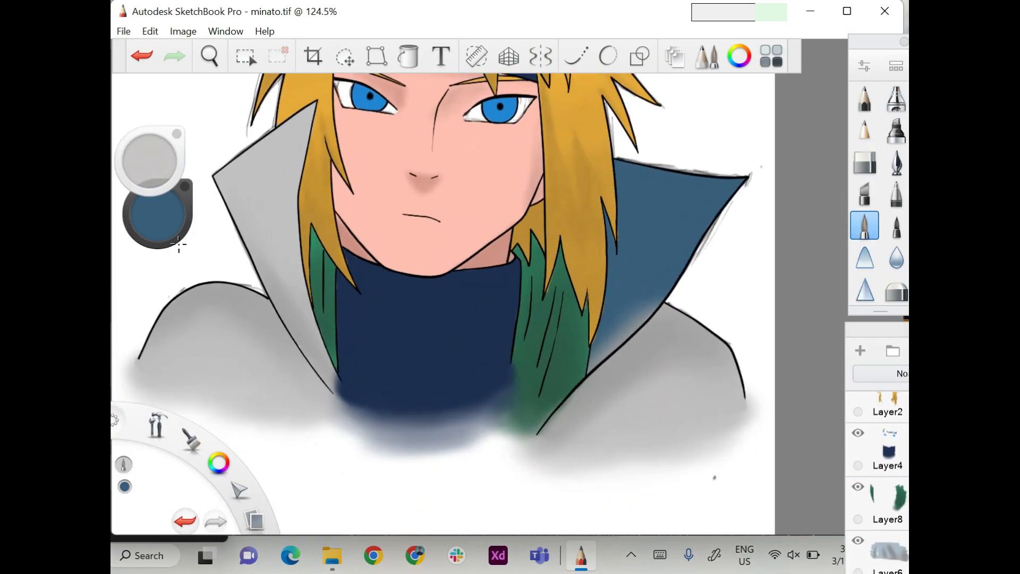
left_click_drag(657, 303, 593, 362)
scroll(478, 304, "down", 8)
Select Layer3 and set up the inking pen in black with Steady Stroke at 40.
left_click(865, 98)
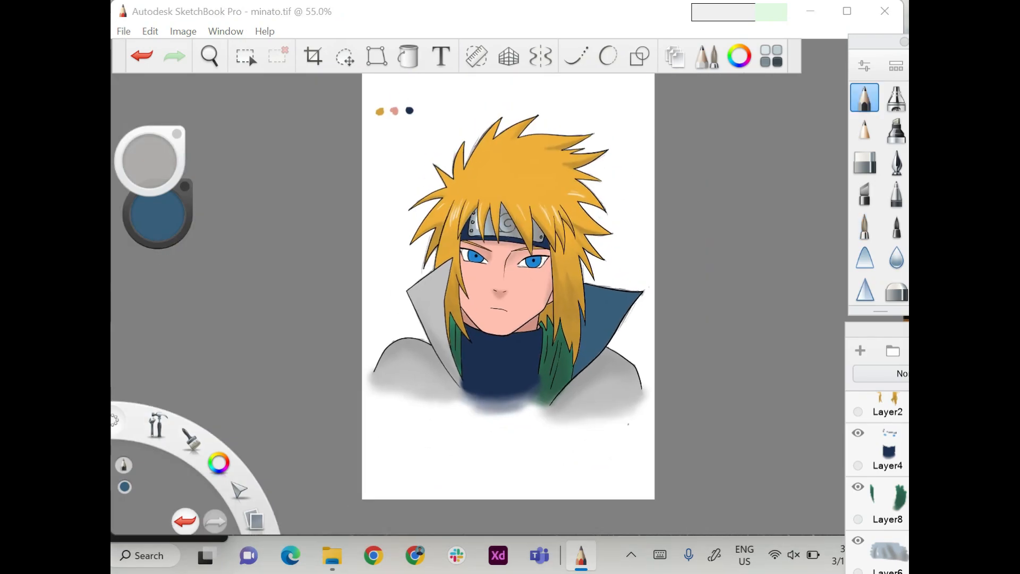
mouse_move(877, 329)
left_mouse_down()
mouse_move(732, 314)
mouse_move(692, 279)
mouse_move(876, 324)
left_mouse_up()
scroll(732, 425, "up", 3)
left_click(715, 366)
left_click(896, 162)
scroll(498, 205, "up", 12)
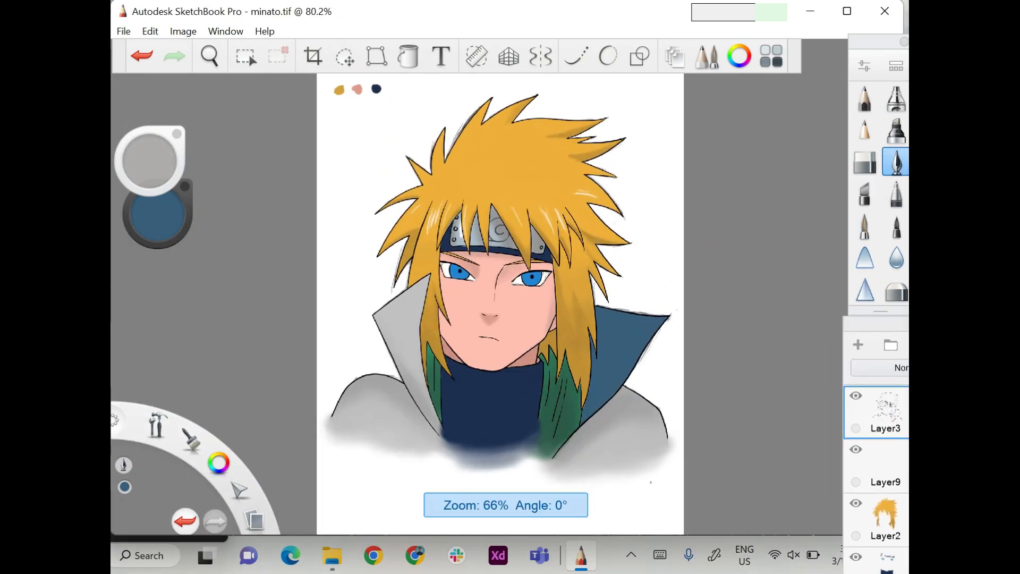
left_click(627, 355, "alt")
left_click(576, 55)
left_click_drag(261, 102, 261, 99)
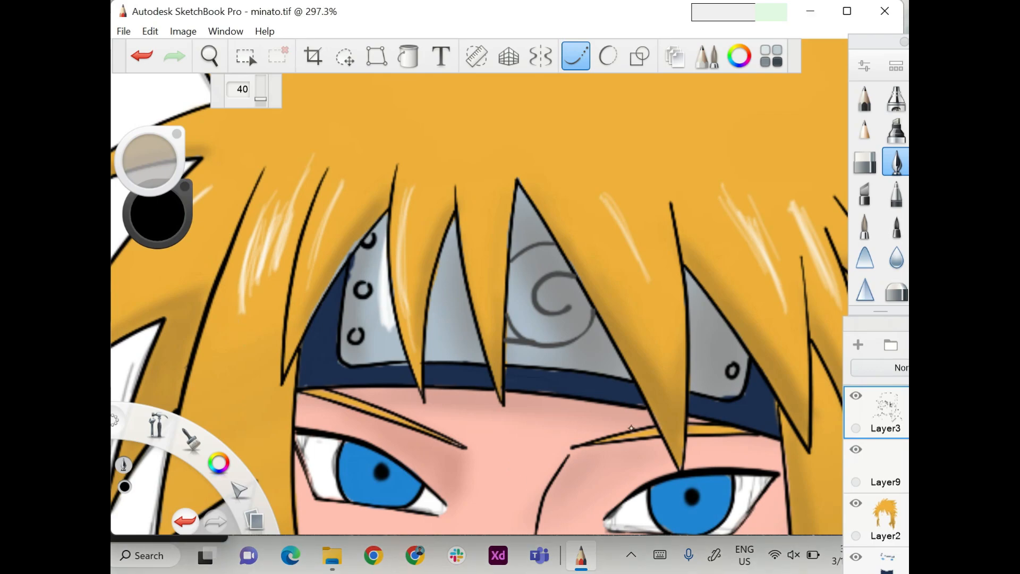
Set Steady Stroke to 17 and ink over the spiral emblem on the headband plate in black, undoing faulty strokes.
left_click_drag(342, 146, 601, 141)
left_click(185, 522)
left_click_drag(557, 243, 512, 252)
left_click(186, 522)
left_click_drag(260, 99, 260, 102)
mouse_move(556, 243)
left_mouse_down()
mouse_move(529, 248)
mouse_move(538, 243)
left_mouse_up()
left_click(186, 522)
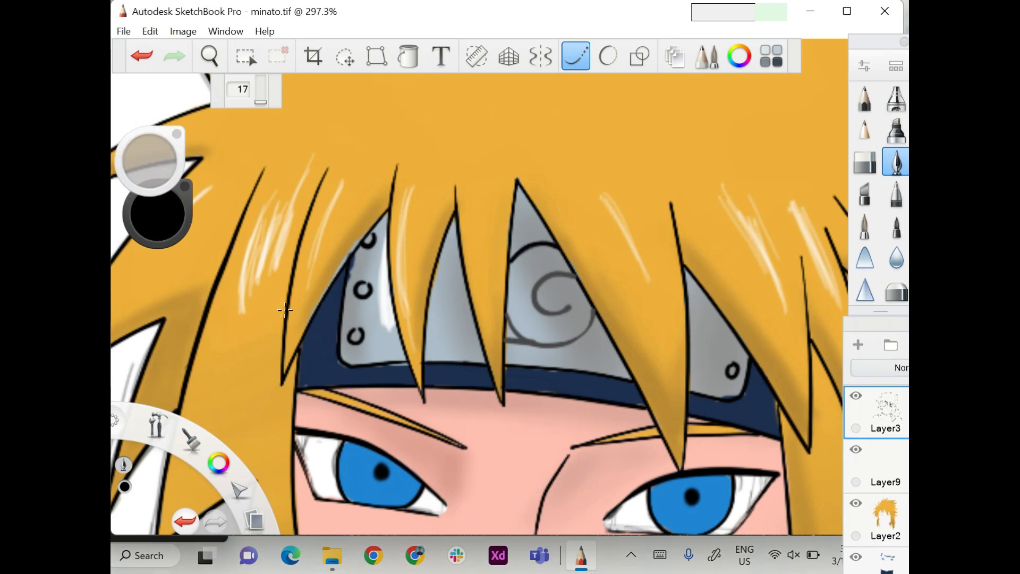
key("ctrl+z")
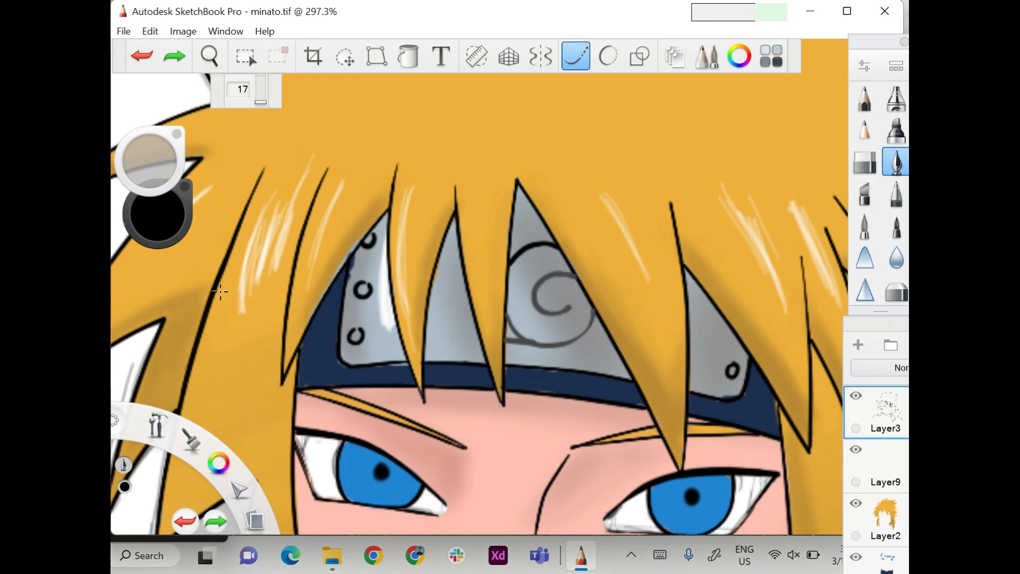
key("ctrl+z")
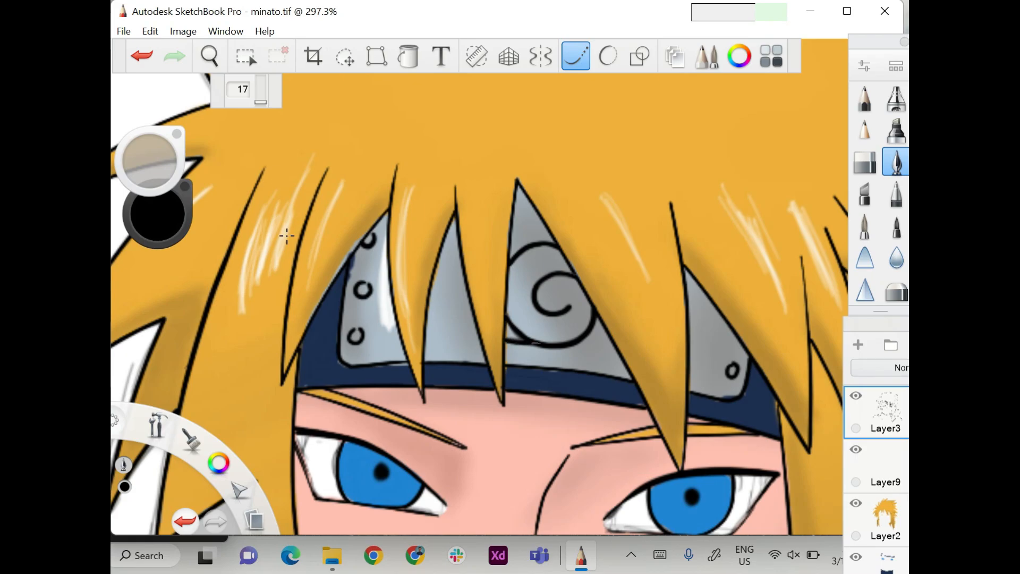
Turn off Steady Stroke, sample the iris blue, darken it and airbrush shading on the upper part of both irises.
scroll(246, 230, "down", 5)
scroll(246, 230, "up", 3)
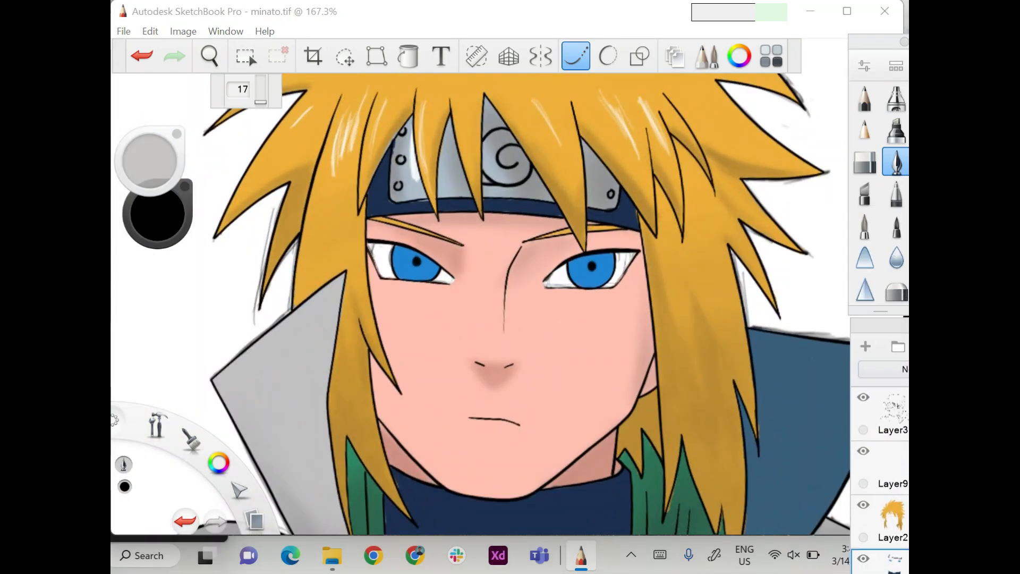
scroll(480, 303, "up", 3)
left_click(865, 226)
left_click(157, 214)
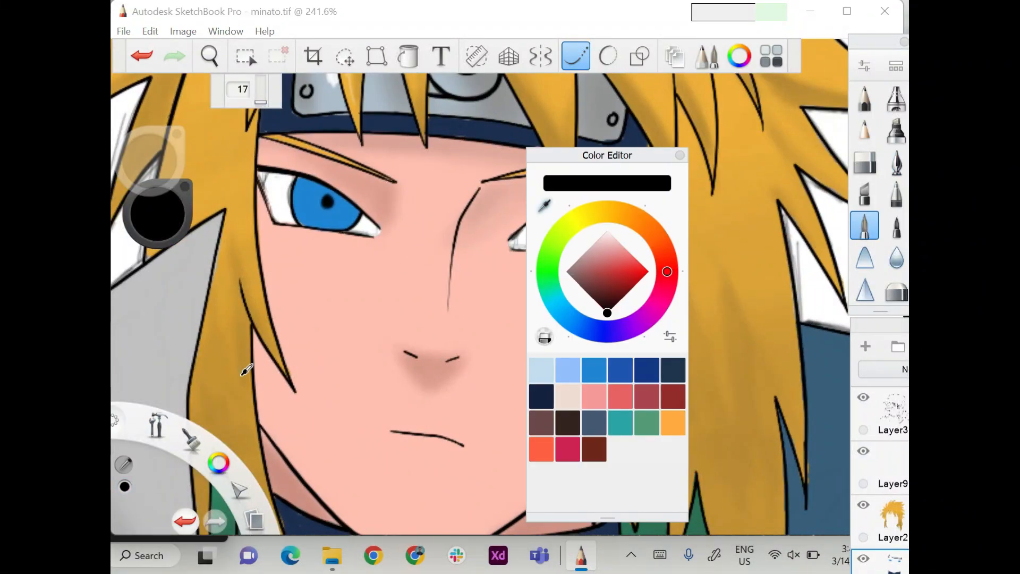
left_click(332, 219)
left_click(896, 98)
mouse_move(879, 326)
left_mouse_down()
mouse_move(771, 219)
mouse_move(877, 333)
left_mouse_up()
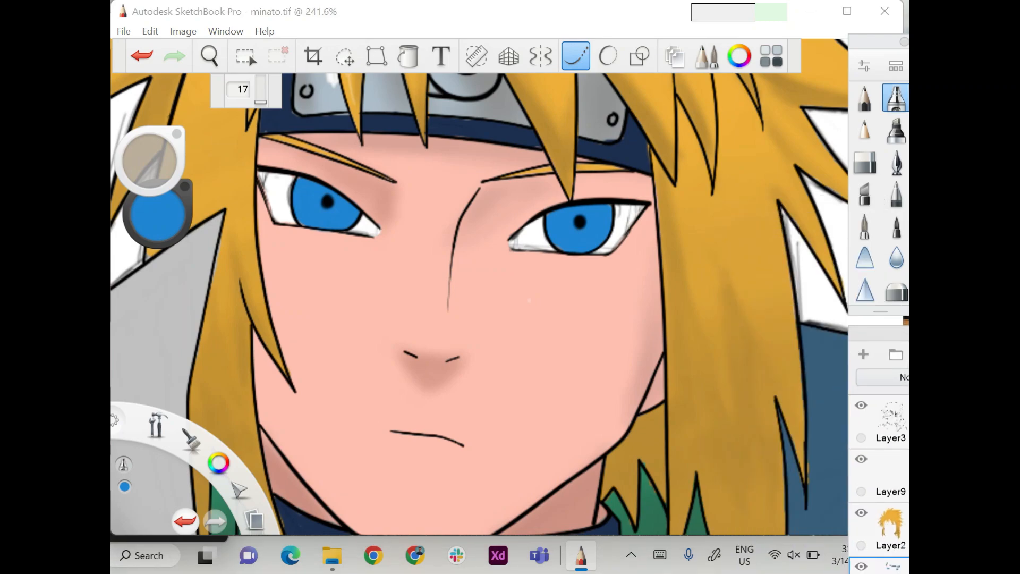
left_click(576, 56)
left_click_drag(157, 213, 157, 238)
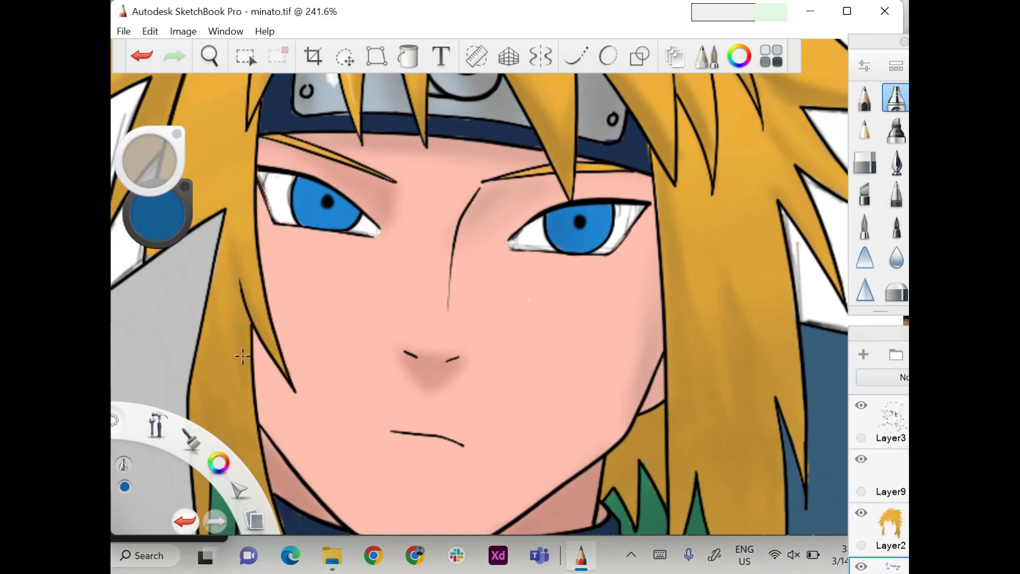
left_click_drag(151, 161, 158, 163)
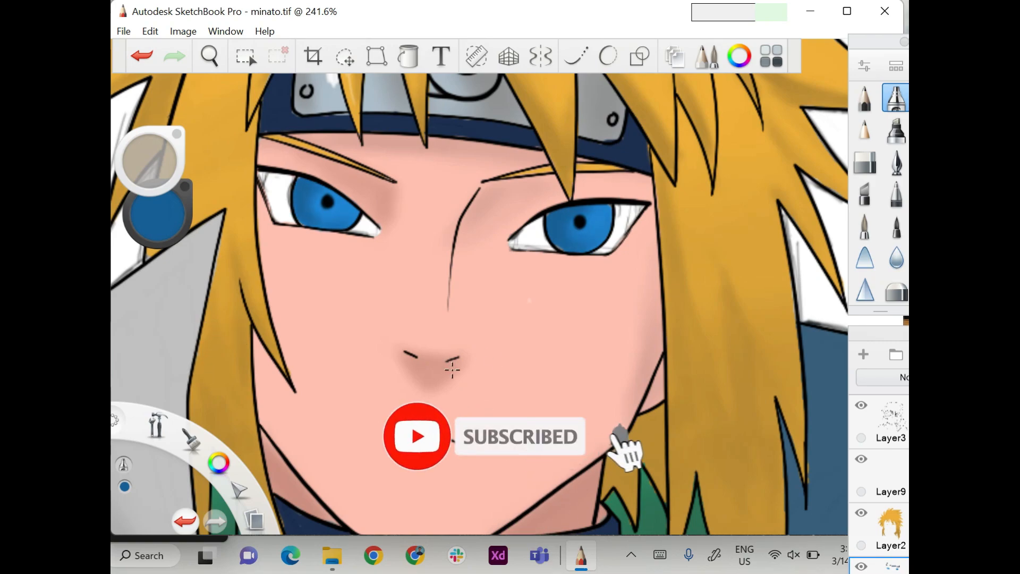
Switch to the pencil in white and add a small round highlight beside the pupil of the right-hand eye.
left_click(865, 98)
left_click_drag(157, 213, 157, 181)
left_click(597, 218)
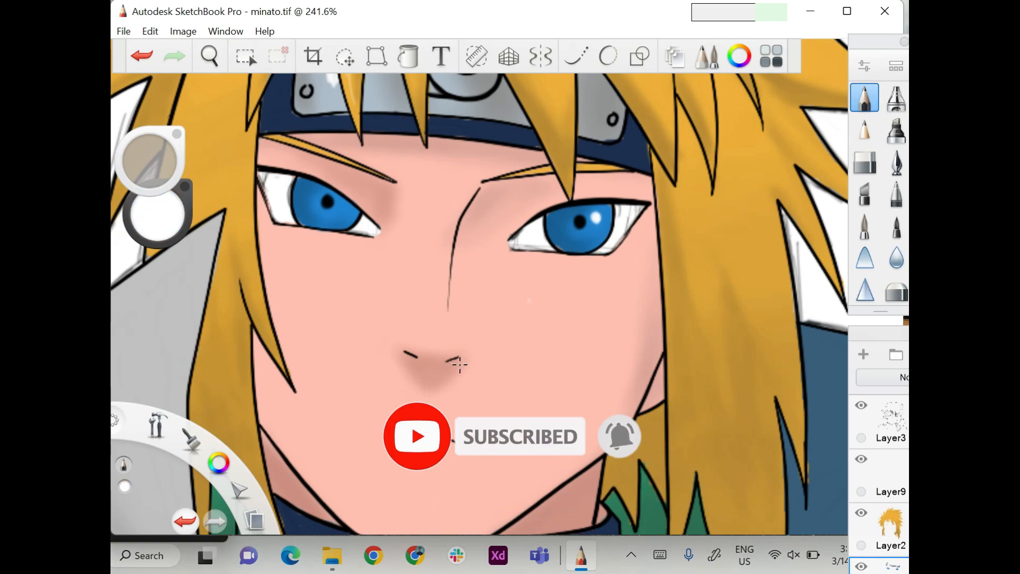
scroll(454, 368, "down", 8)
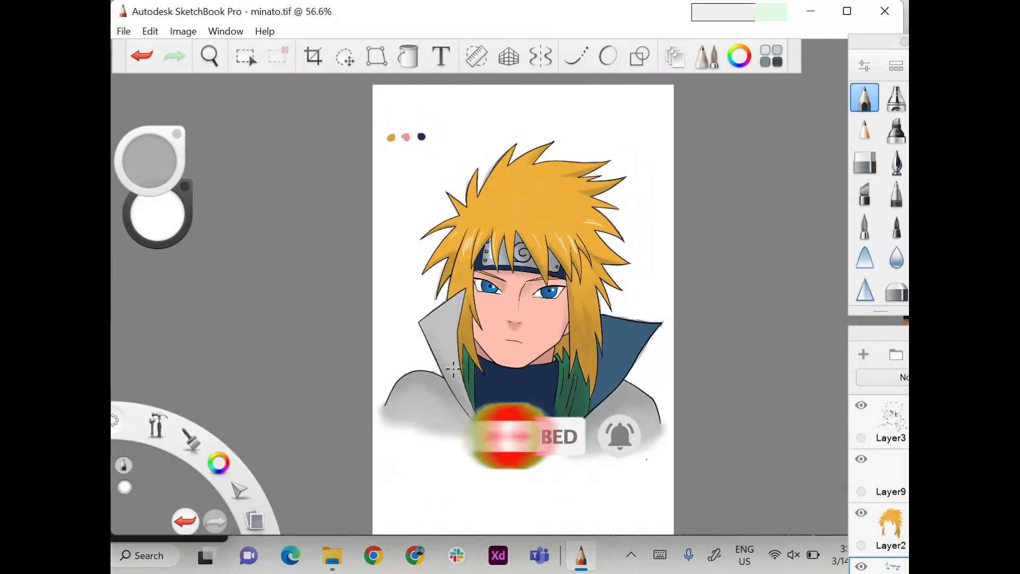